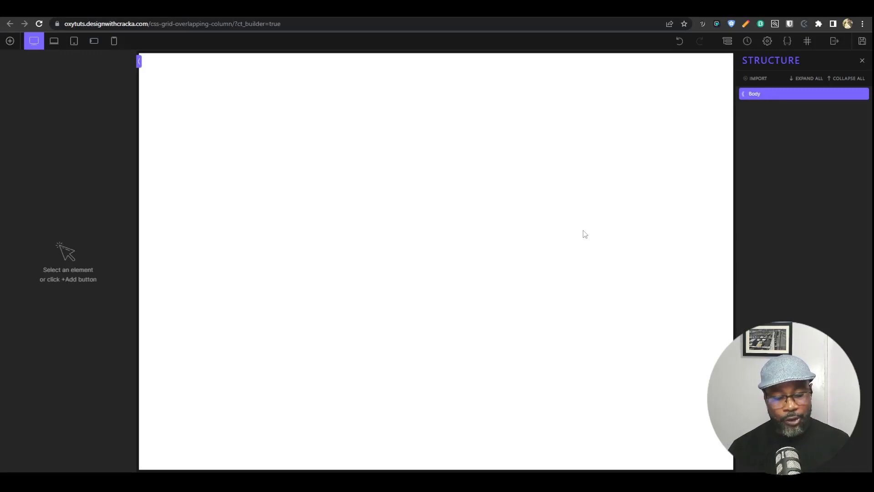
# - Insert a section with a grid-container div holding two inner divs, using the Emmet abbreviation section>div.grid-container>div*2
pyautogui.hotkey('ctrl', 'shift', 'a')
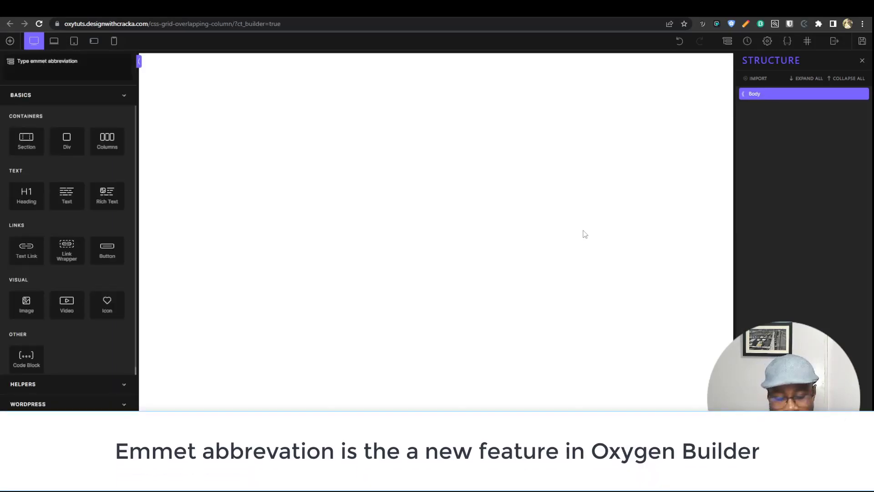
pyautogui.write('section')
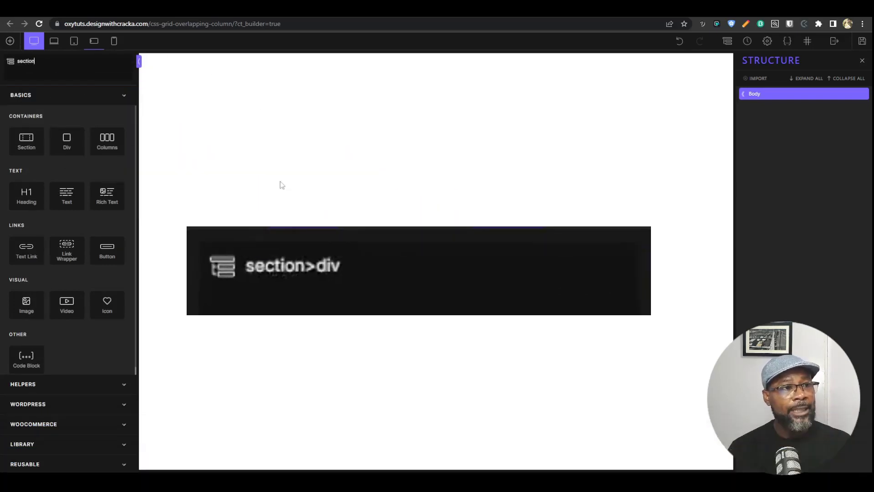
pyautogui.write('>div.grid-container')
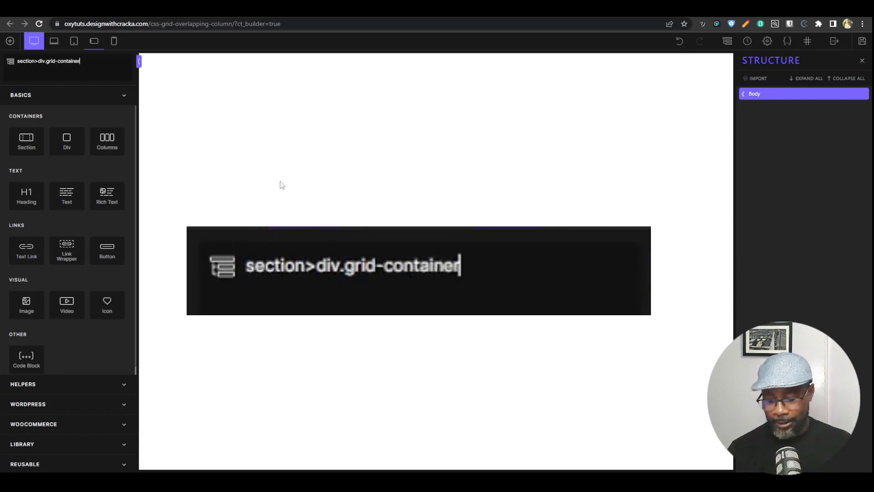
pyautogui.write('>div')
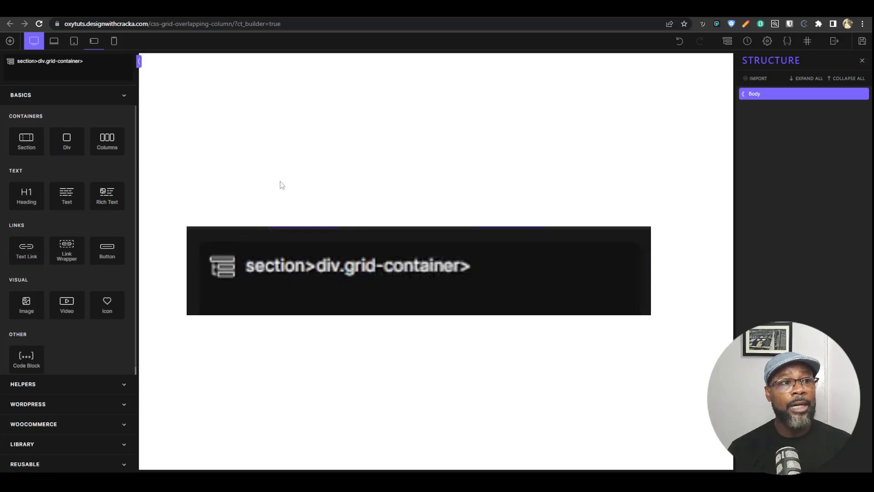
pyautogui.write('*2')
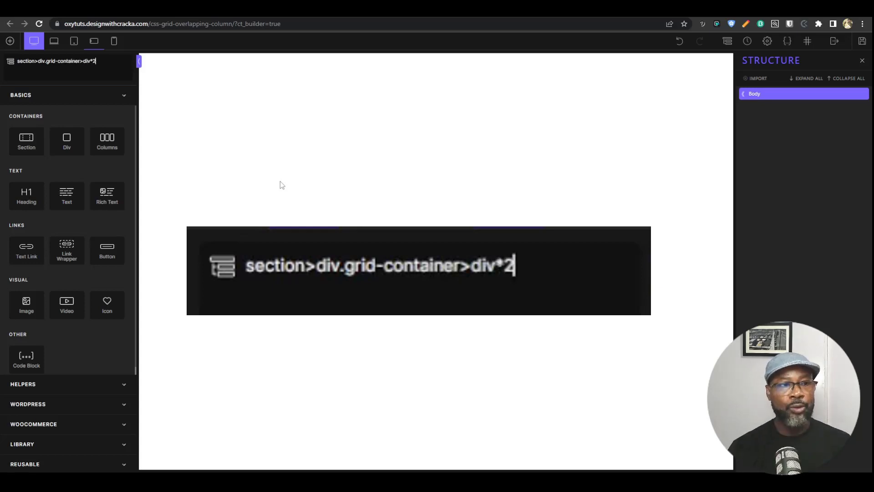
pyautogui.press('Return')
# - Expand the new section's structure and set the grid-container div's width to 100%
pyautogui.click(472, 117)
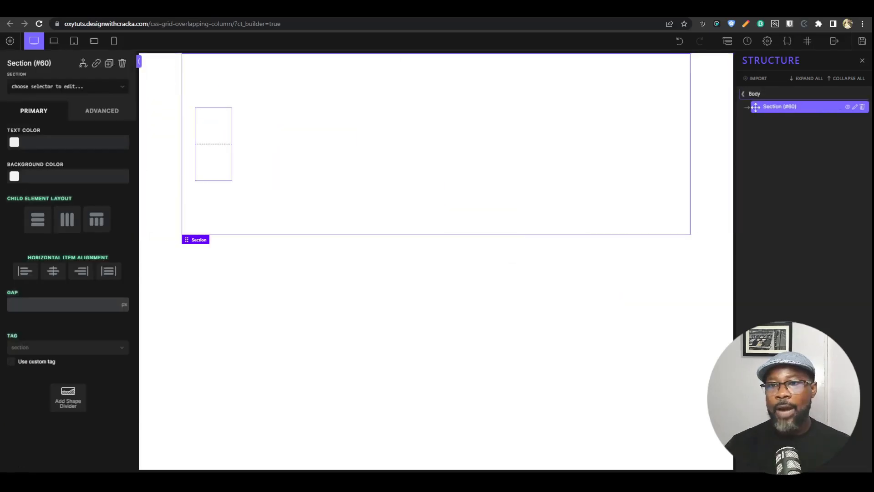
pyautogui.click(748, 109)
pyautogui.click(779, 119)
pyautogui.click(749, 122)
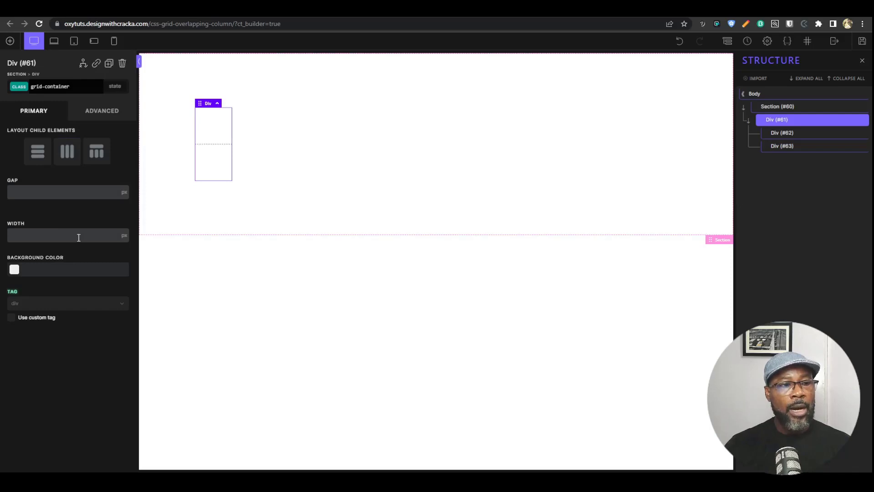
pyautogui.write('100%')
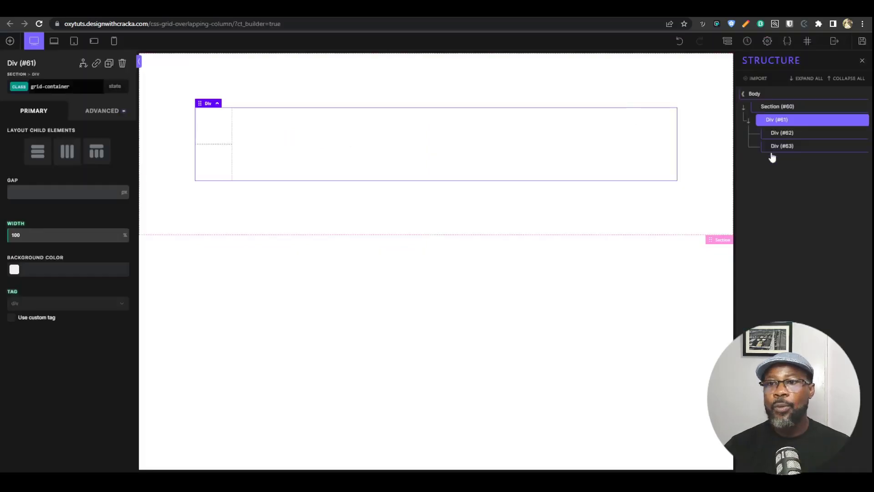
# - Lay out the grid-container's children as a grid with 2 columns, a minimum column width of 0 px and a column gap of 0 px
pyautogui.click(95, 151)
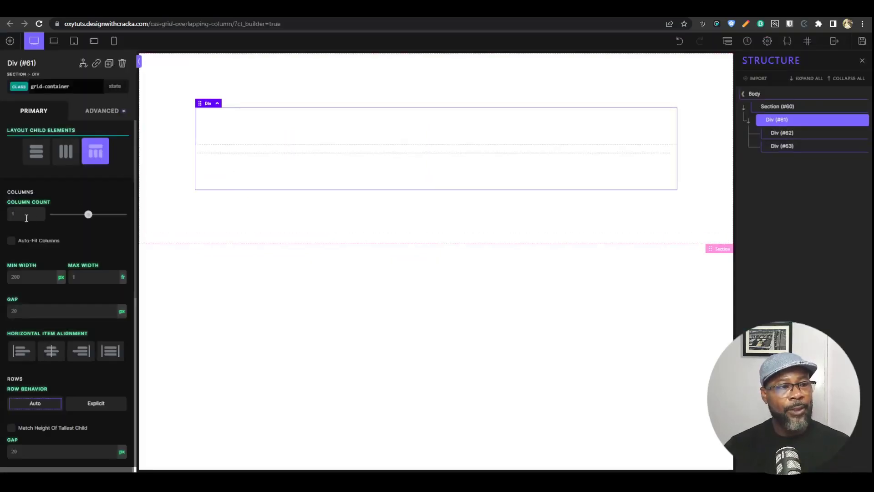
pyautogui.write('2')
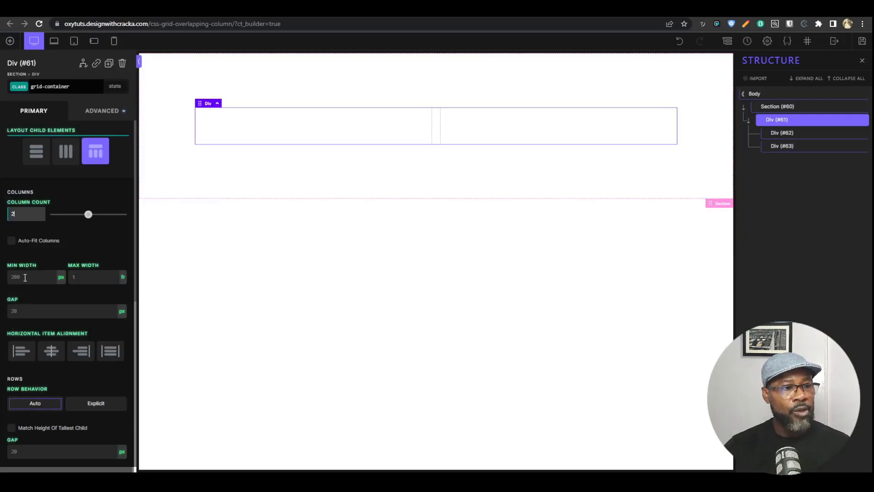
pyautogui.click(25, 277)
pyautogui.write('0')
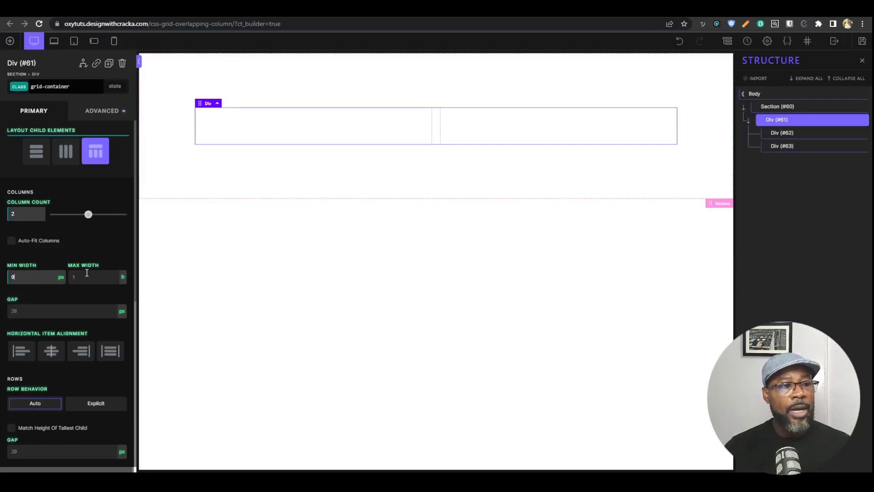
pyautogui.scroll(-1, 87, 270)
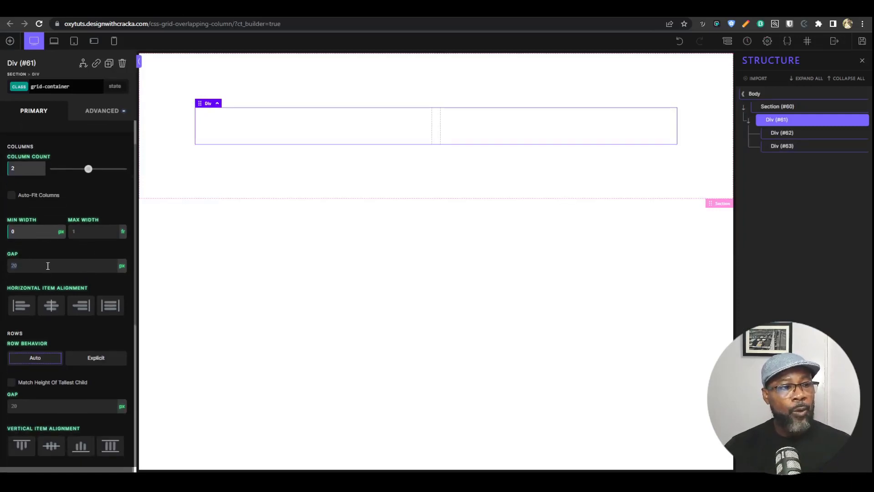
pyautogui.click(48, 265)
pyautogui.write('0')
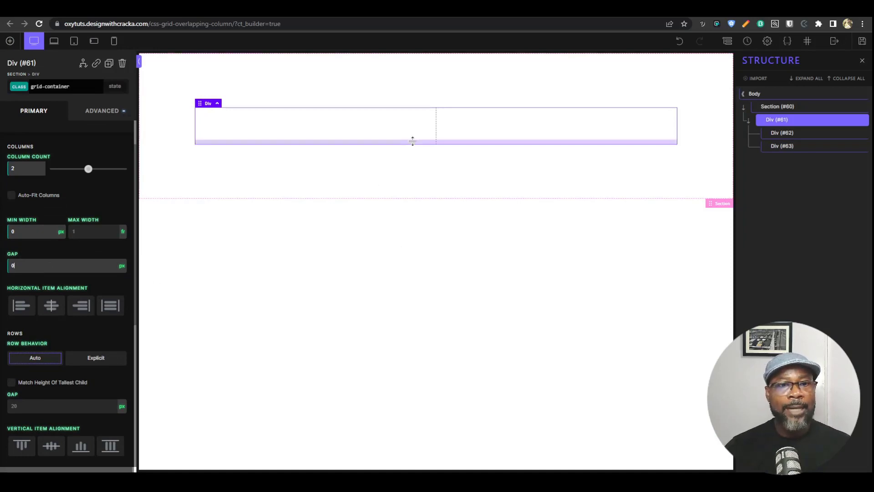
# - Add a heading, a paragraph and a button inside the first inner div with the Emmet abbreviation h2+p+button
pyautogui.click(383, 132)
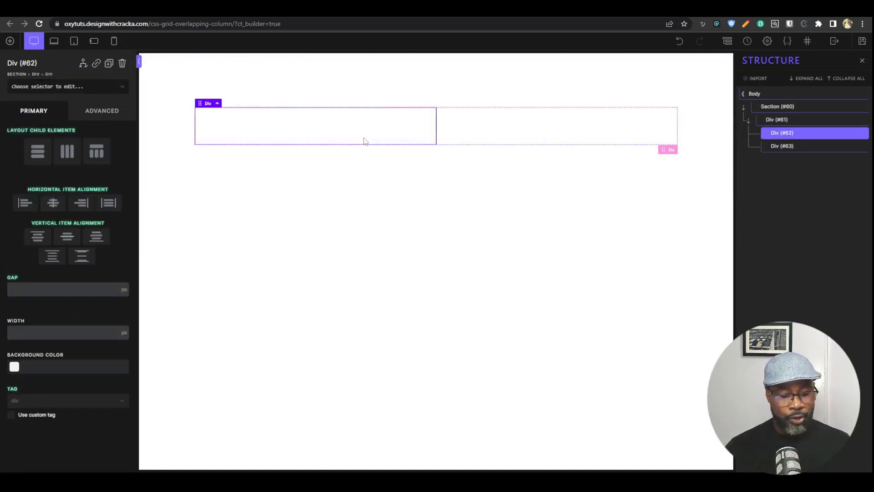
pyautogui.hotkey('ctrl', 'shift', 'a')
pyautogui.write('H2')
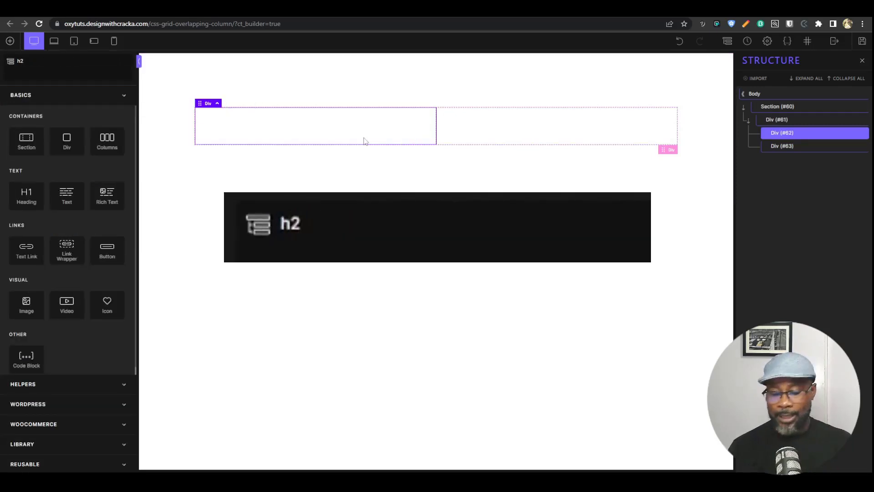
pyautogui.write('+p+')
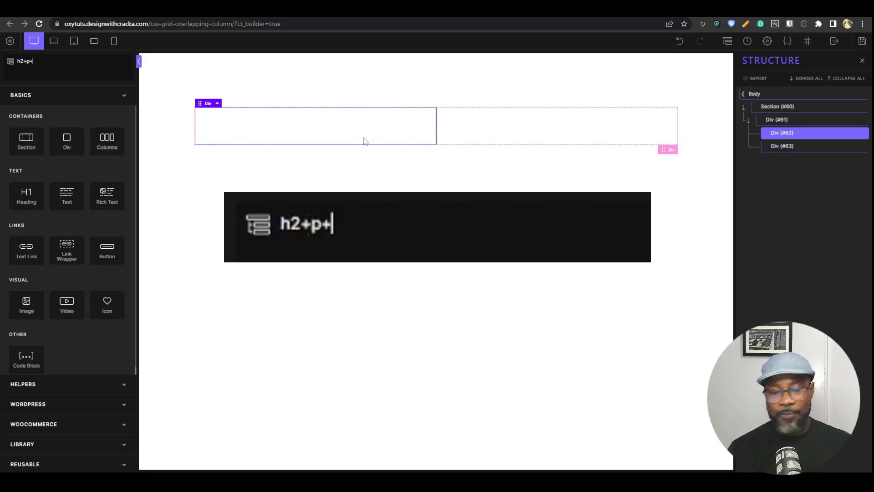
pyautogui.write('button')
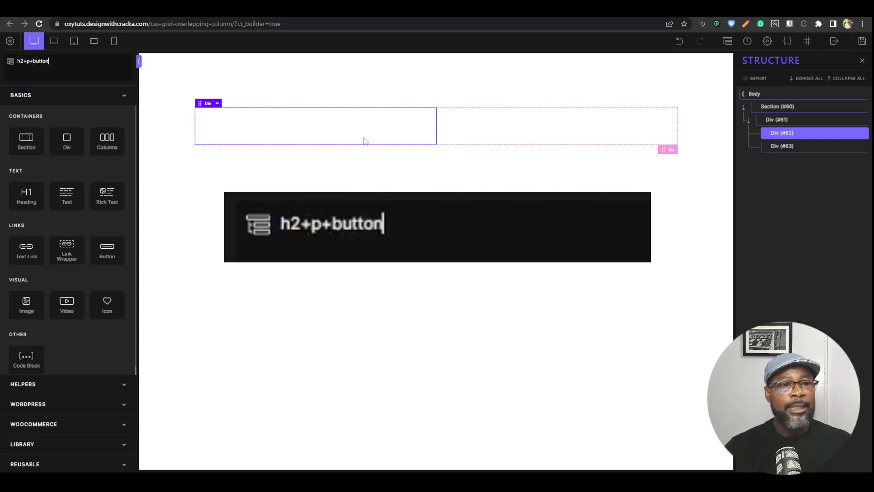
pyautogui.press('Return')
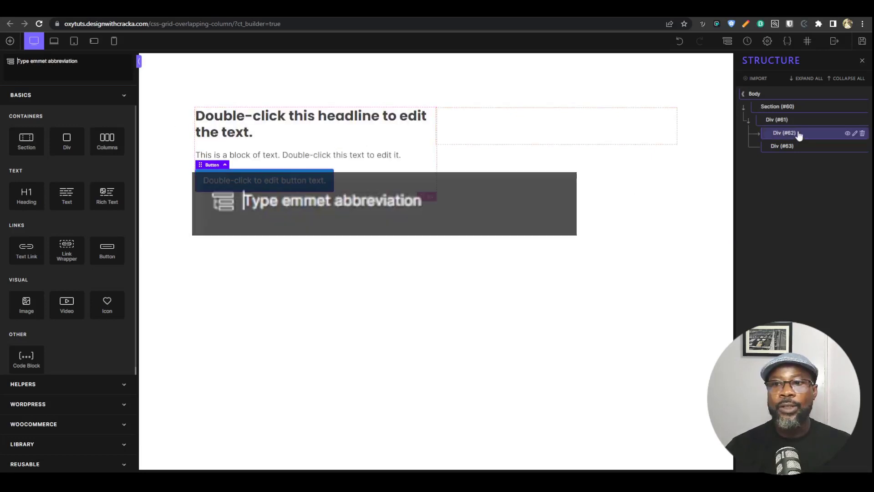
# - Give the first inner div 2.8rem padding on all sides and a white background (#ffffff)
pyautogui.click(799, 136)
pyautogui.click(101, 110)
pyautogui.click(74, 163)
pyautogui.click(41, 168)
pyautogui.write('2')
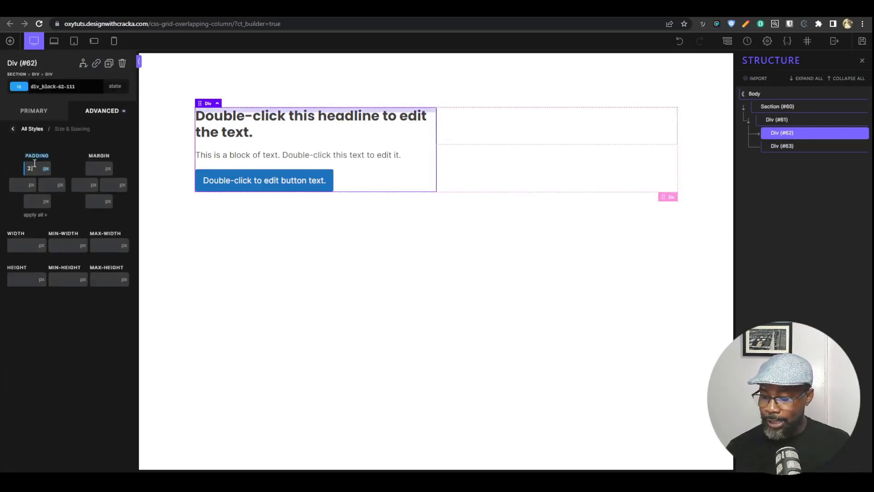
pyautogui.write('.8rem')
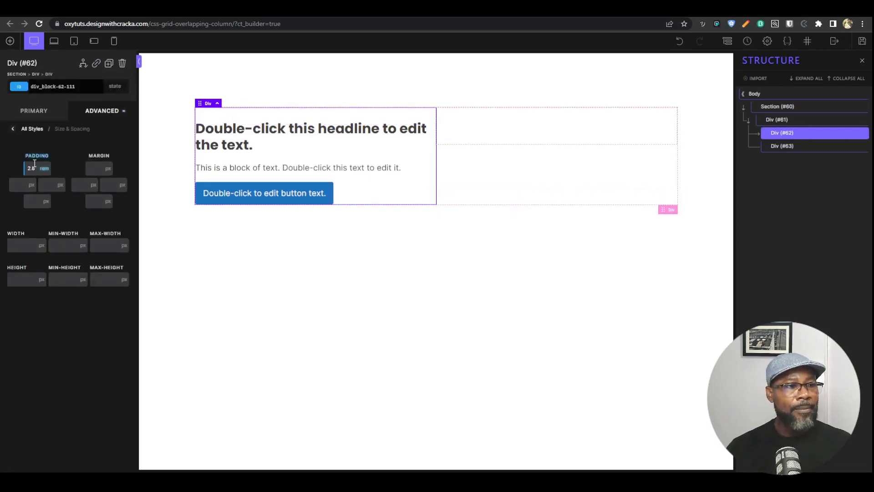
pyautogui.click(36, 215)
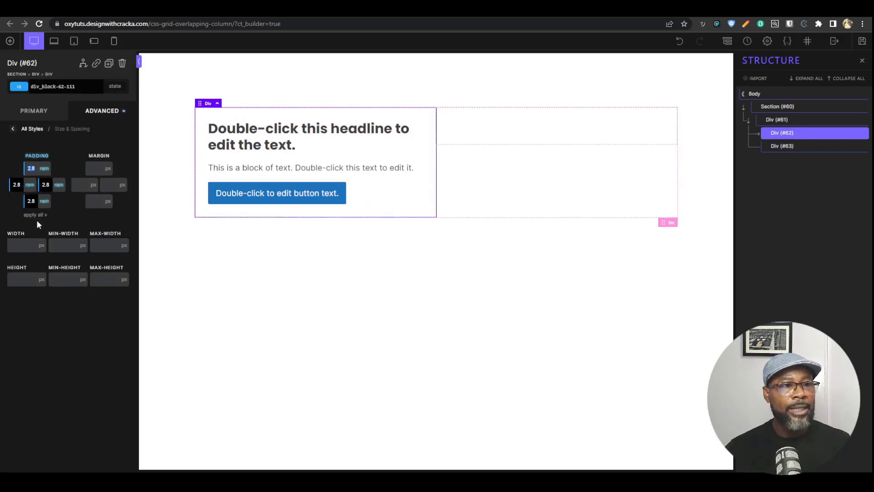
pyautogui.click(34, 111)
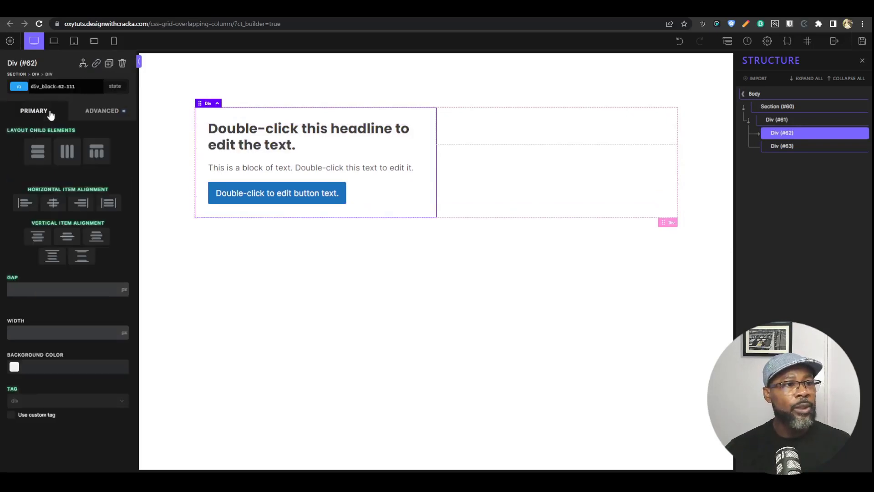
pyautogui.click(14, 367)
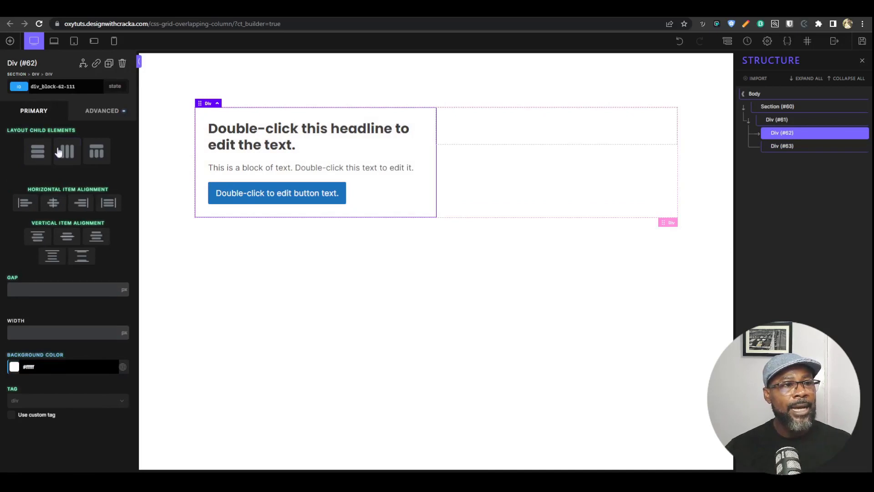
# - Set the first inner div's box shadow colour to rgba(0,0,0,0.19)
pyautogui.click(90, 117)
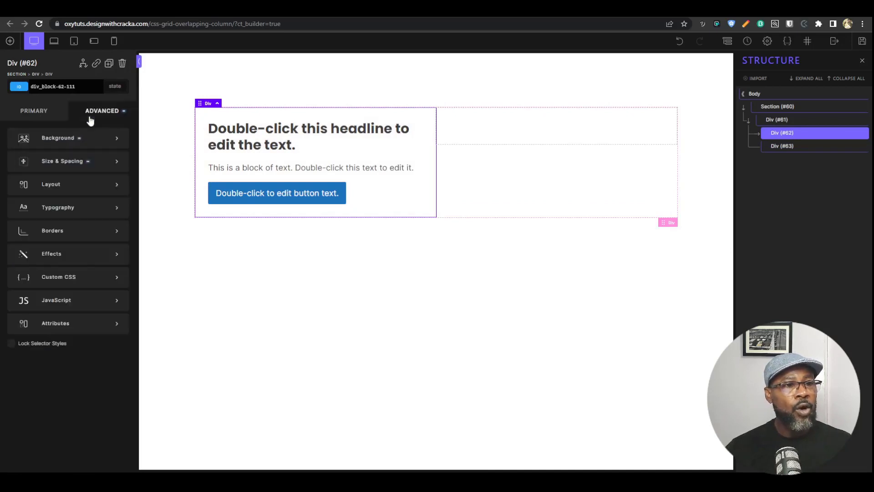
pyautogui.click(72, 254)
pyautogui.click(69, 225)
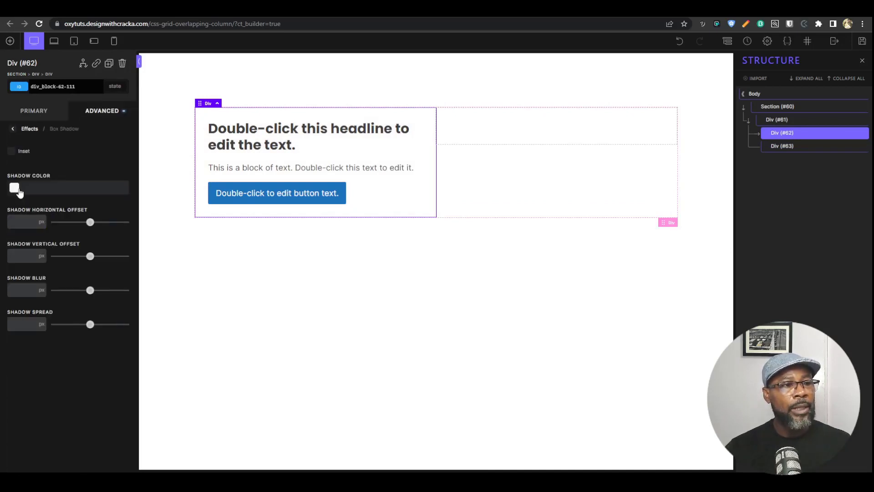
pyautogui.click(14, 187)
pyautogui.moveTo(86, 273); pyautogui.dragTo(31, 274)
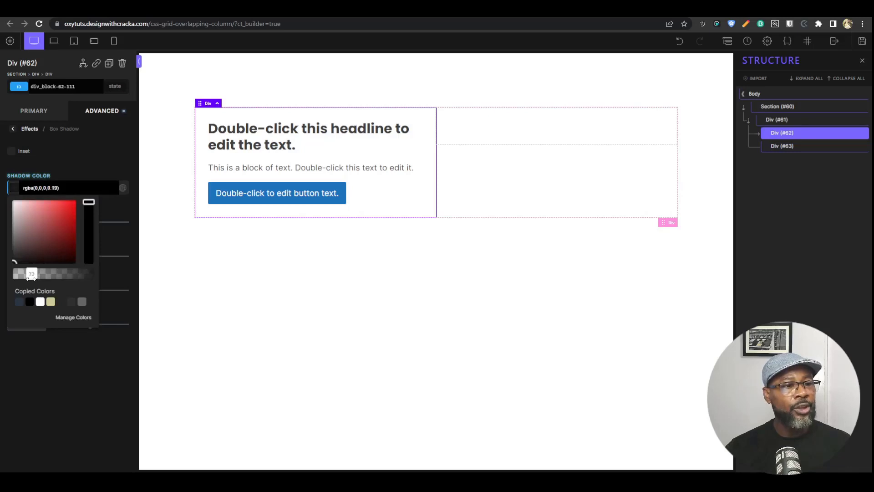
pyautogui.click(114, 205)
# - Set the box shadow's horizontal and vertical offsets to 10 px, blur to 20 px and spread to -10 px
pyautogui.click(28, 222)
pyautogui.write('10')
pyautogui.click(18, 257)
pyautogui.write('10')
pyautogui.click(24, 290)
pyautogui.write('1')
pyautogui.press('BackSpace')
pyautogui.write('20')
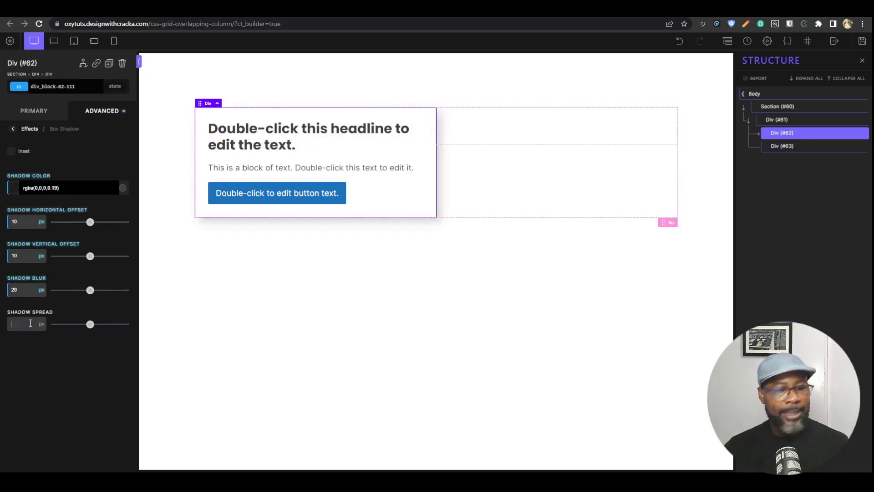
pyautogui.click(28, 324)
pyautogui.write('-10')
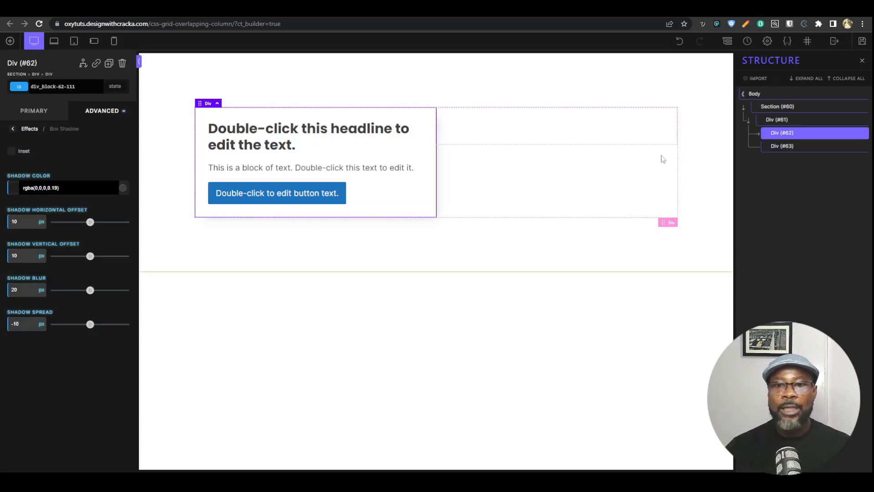
# - Set hero_image5.jpg from the media library as the second inner div's background image
pyautogui.click(793, 149)
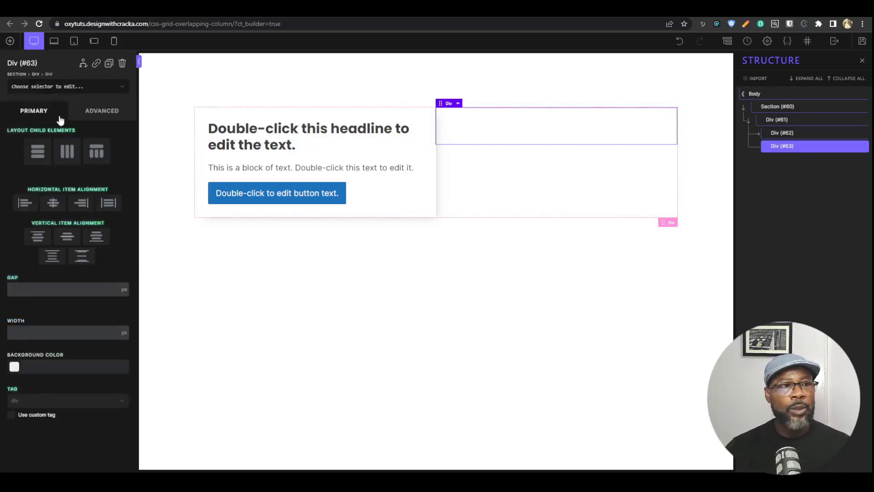
pyautogui.click(87, 115)
pyautogui.click(77, 136)
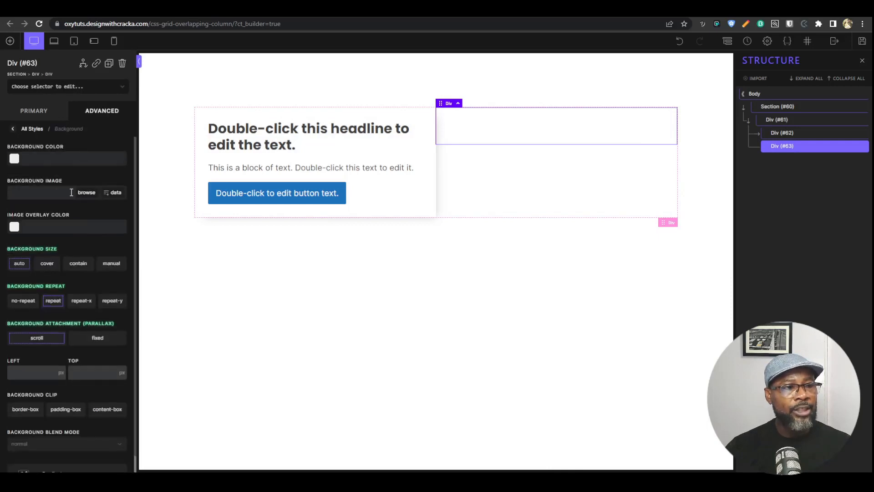
pyautogui.click(85, 192)
pyautogui.click(282, 167)
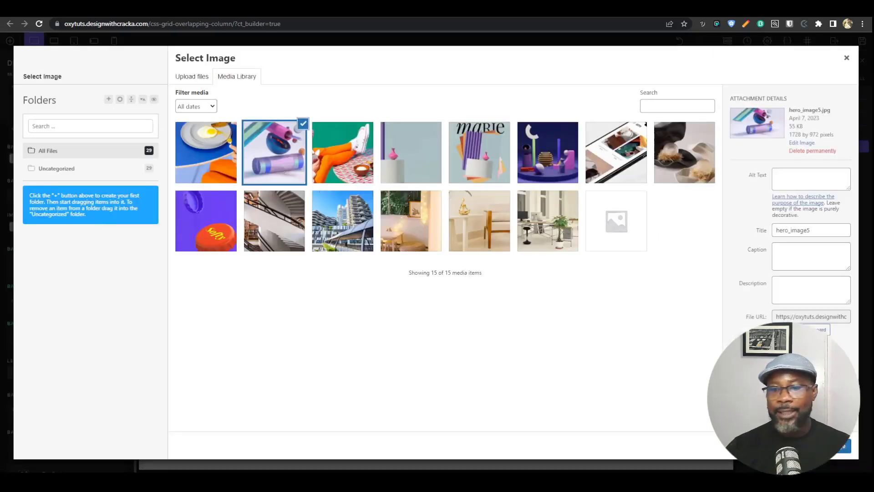
pyautogui.click(843, 447)
# - Set the section's background colour to a pale mint green, #ddfff2
pyautogui.click(810, 107)
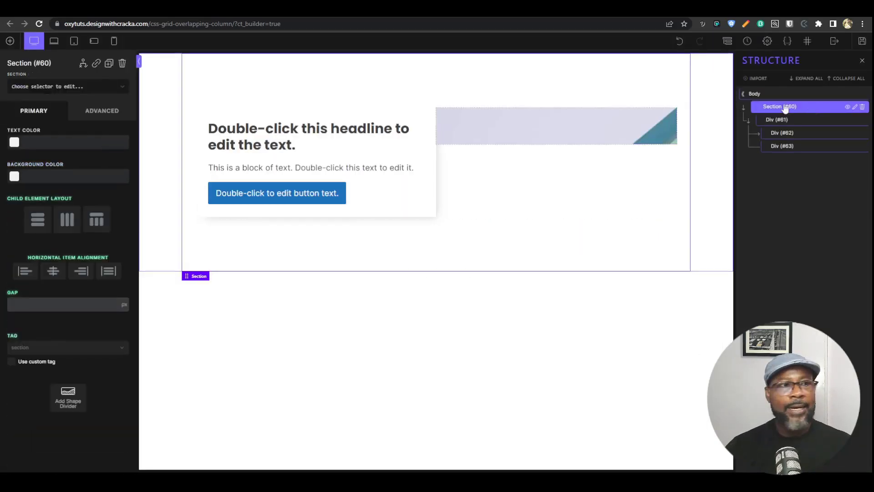
pyautogui.click(14, 177)
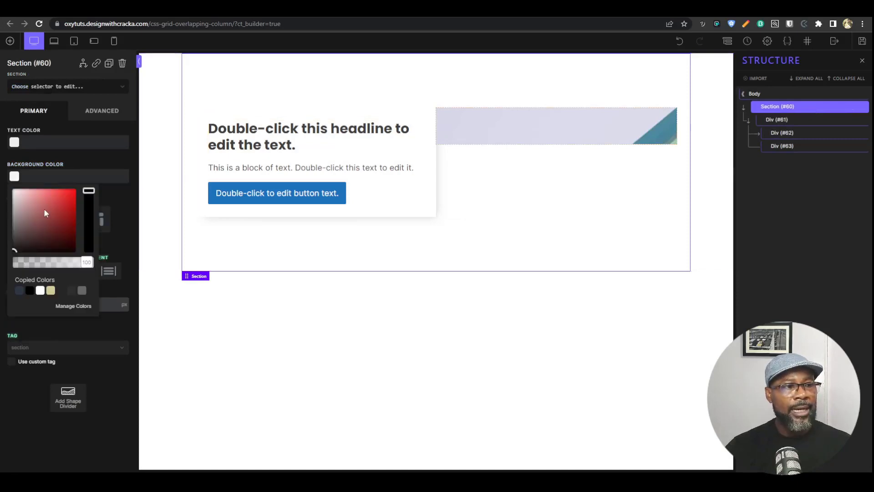
pyautogui.click(25, 191)
pyautogui.click(90, 214)
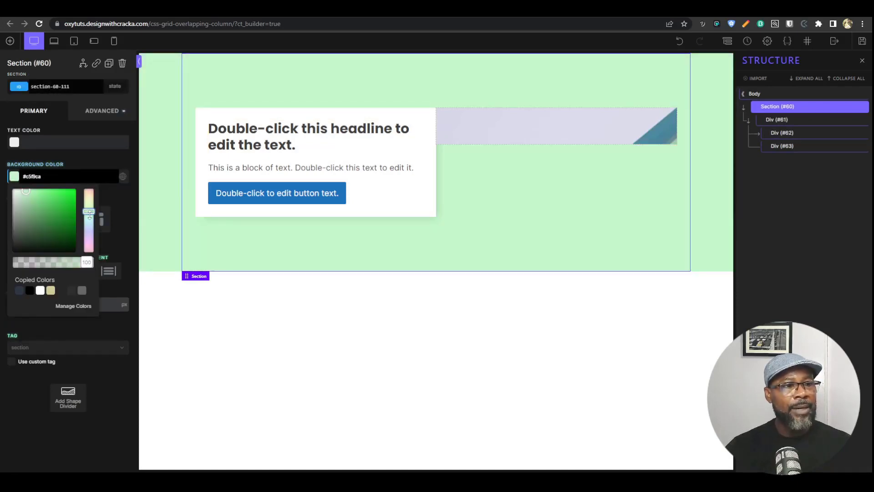
pyautogui.moveTo(90, 218); pyautogui.dragTo(89, 223)
pyautogui.moveTo(31, 194); pyautogui.dragTo(21, 186)
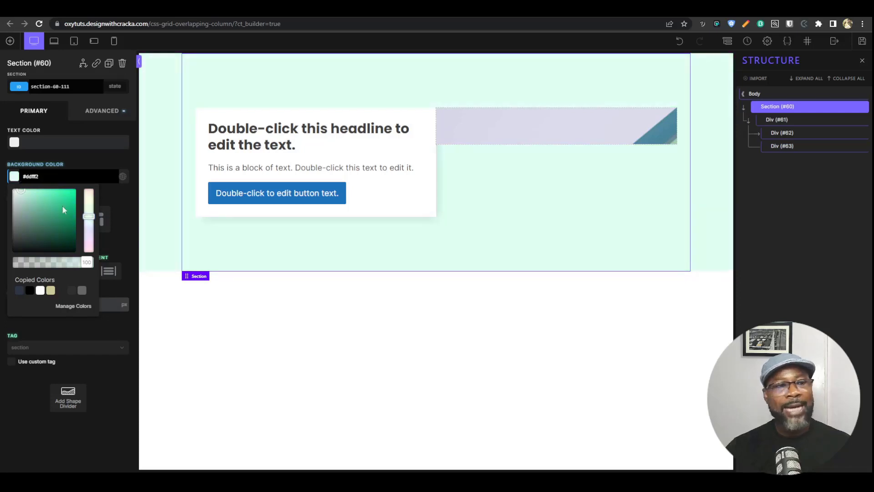
# - Close the section's background colour picker and save the page
pyautogui.click(862, 41)
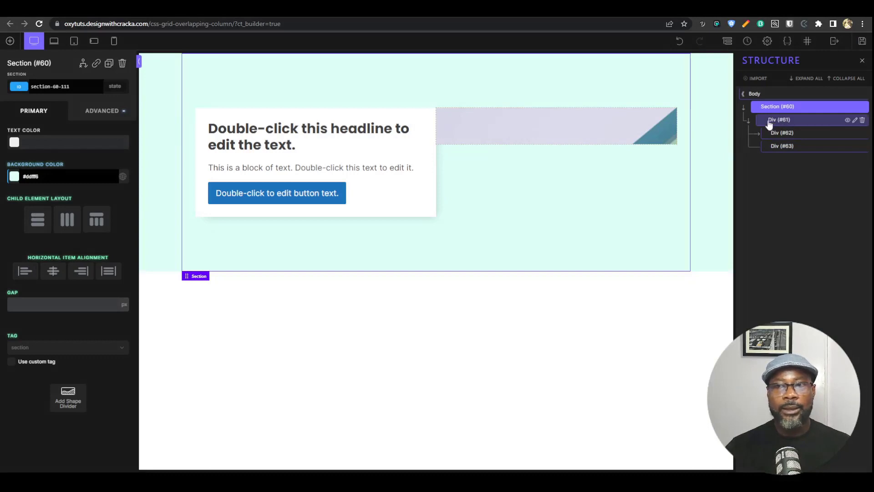
pyautogui.click(862, 43)
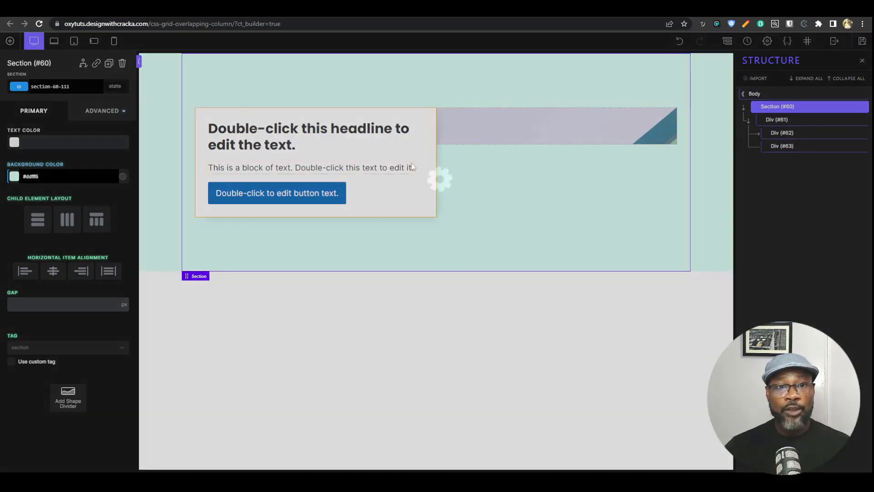
# - Set the column count of the grid container div inside the section to 10
pyautogui.click(781, 121)
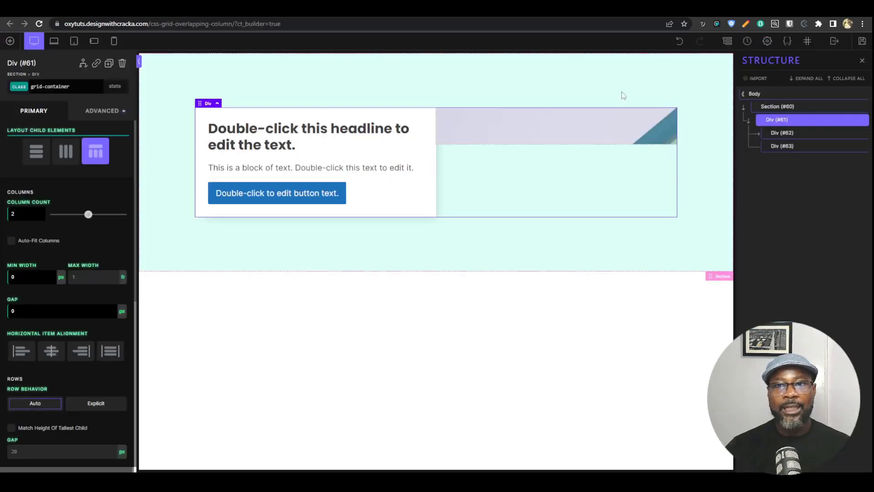
pyautogui.doubleClick(26, 216)
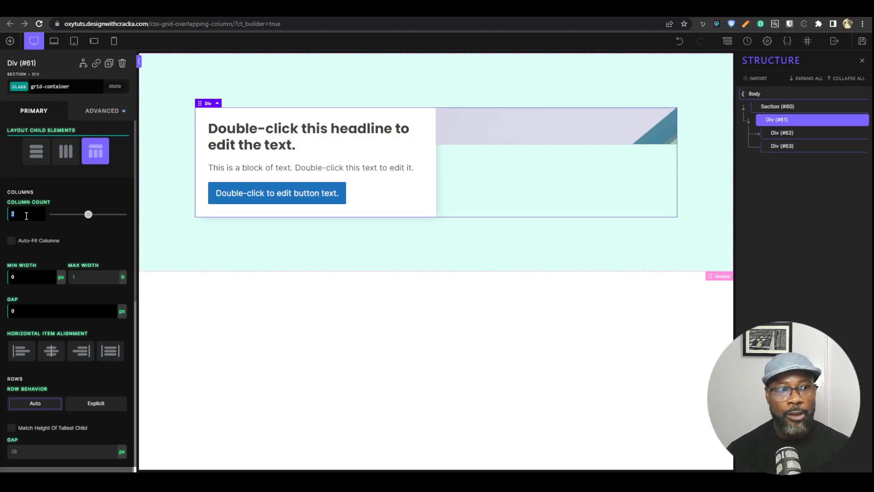
pyautogui.write('10')
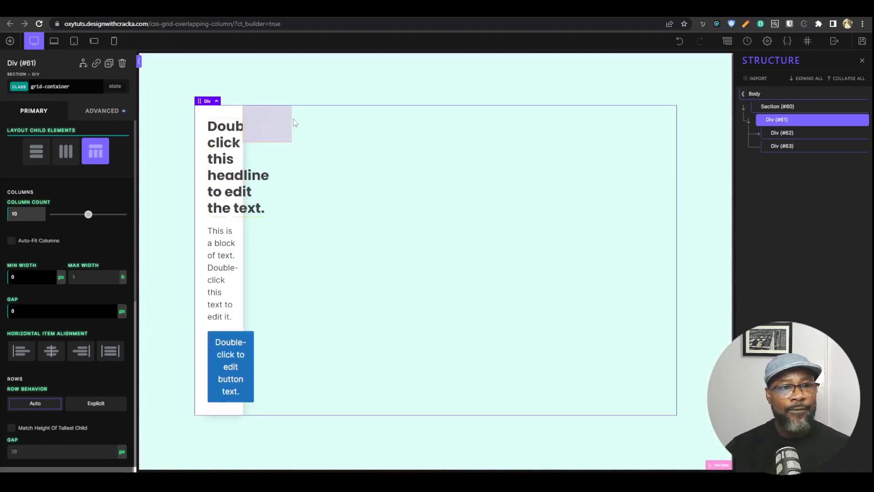
# - Add a child span override for the grid's second child, the image div, with a column span of 7
pyautogui.scroll(-3, 38, 253)
pyautogui.scroll(-4, 68, 214)
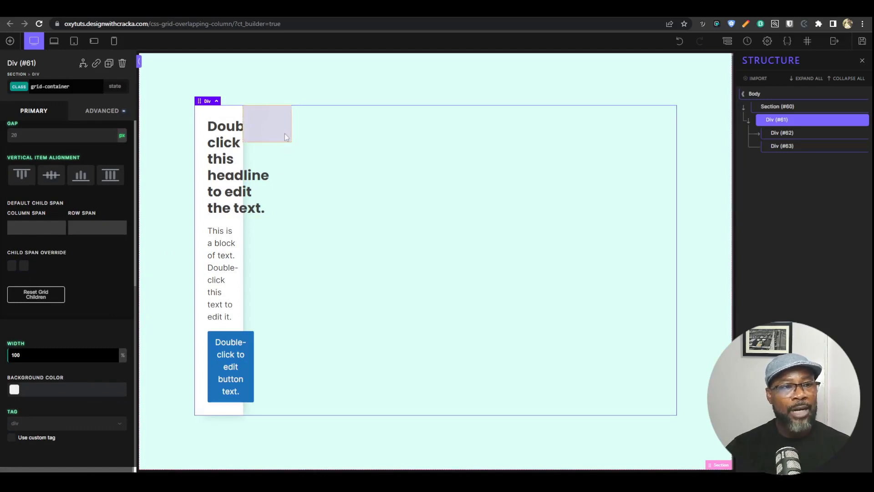
pyautogui.click(24, 265)
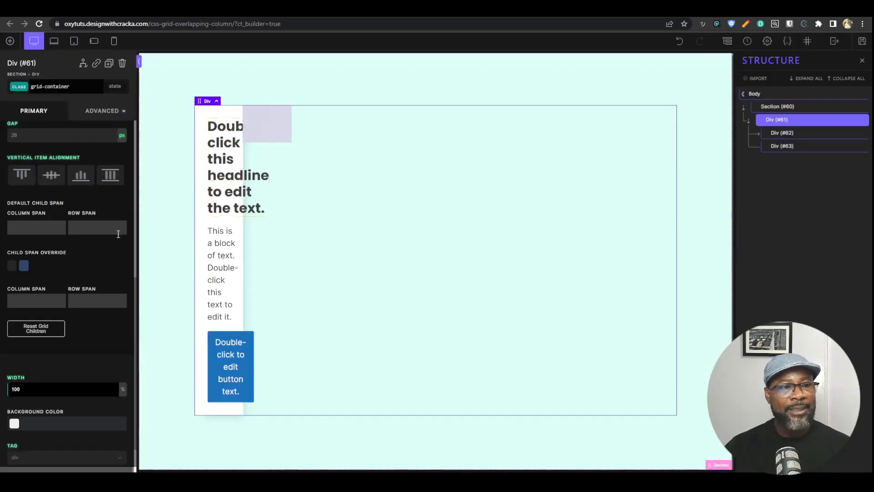
pyautogui.click(50, 300)
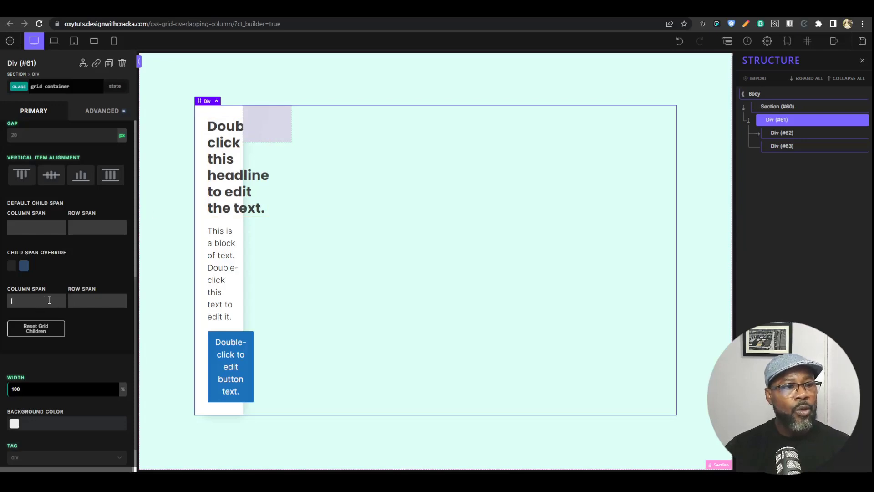
pyautogui.write('7')
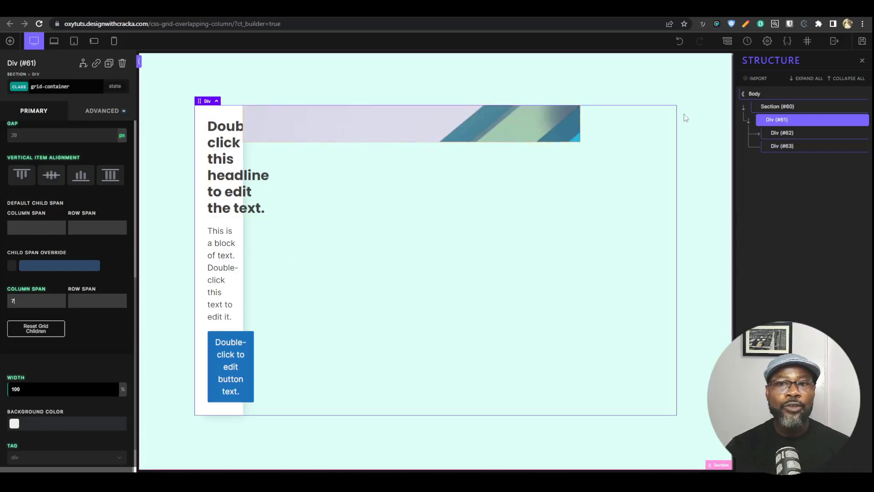
# - Change the second grid child's column span override to 7/-1
pyautogui.click(31, 301)
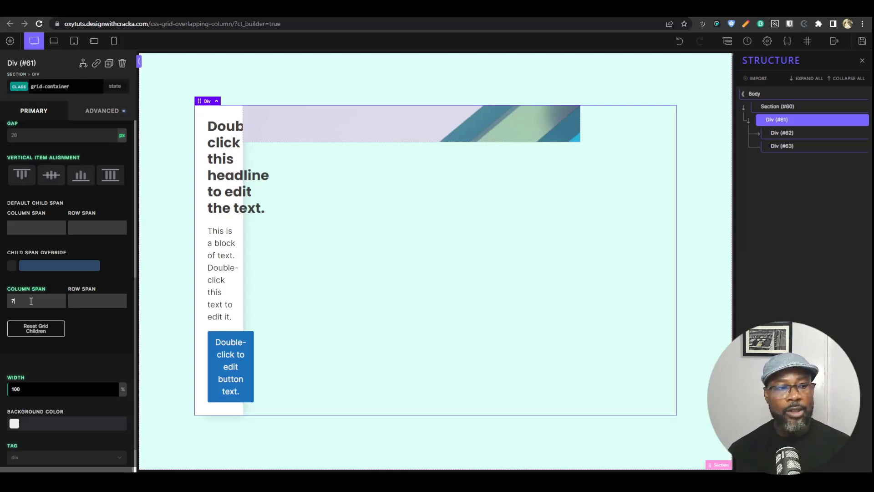
pyautogui.write('/')
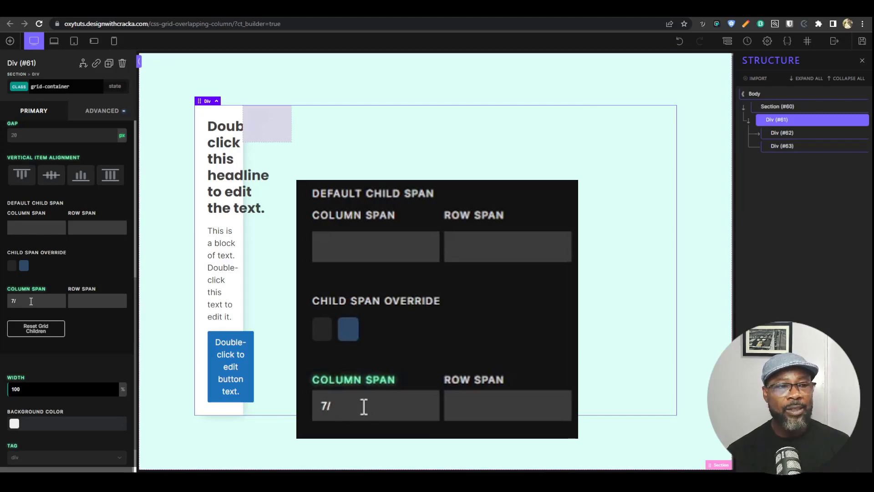
pyautogui.press('BackSpace')
pyautogui.press('BackSpace')
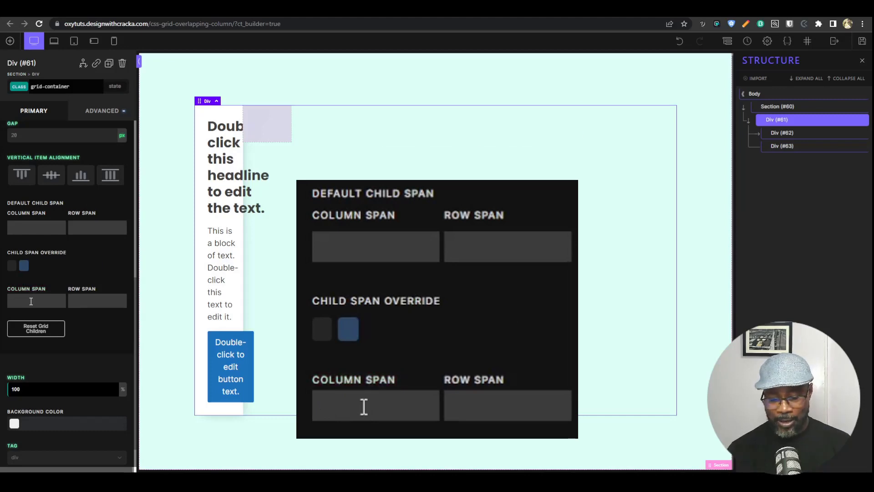
pyautogui.write('7')
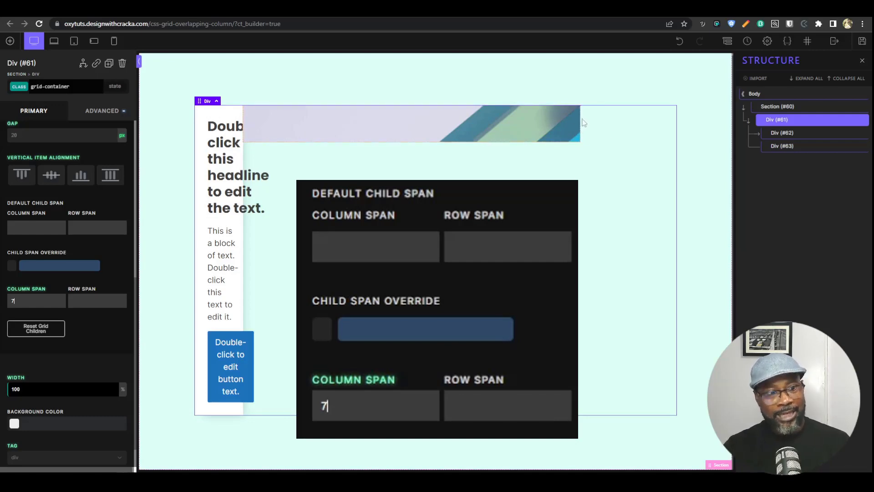
pyautogui.write('/')
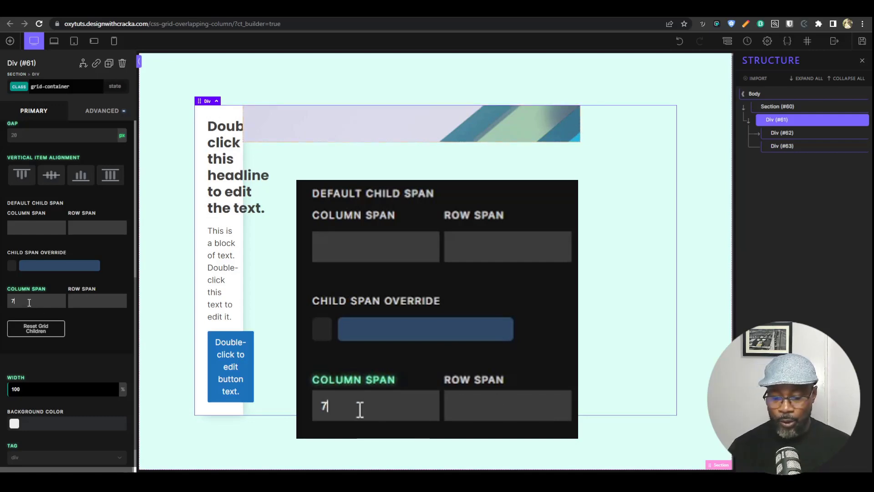
pyautogui.write('-1')
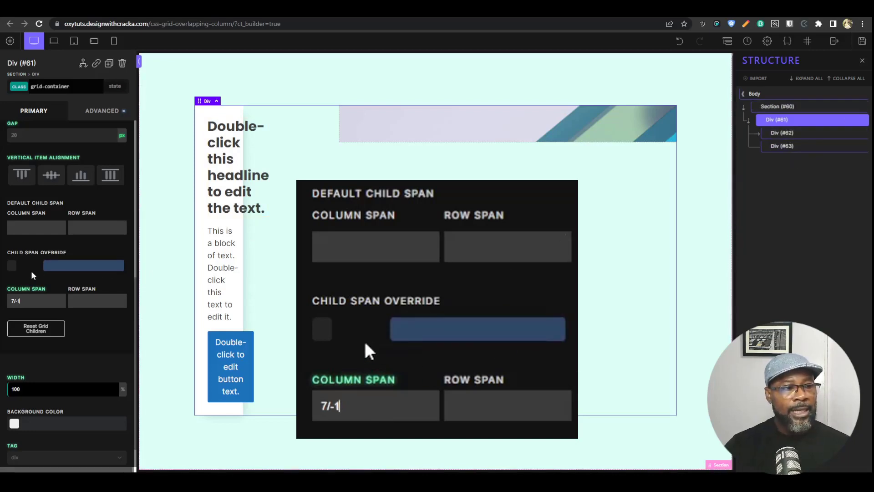
# - Set the column span override of the grid's first child, the content card, to 5/6
pyautogui.click(13, 268)
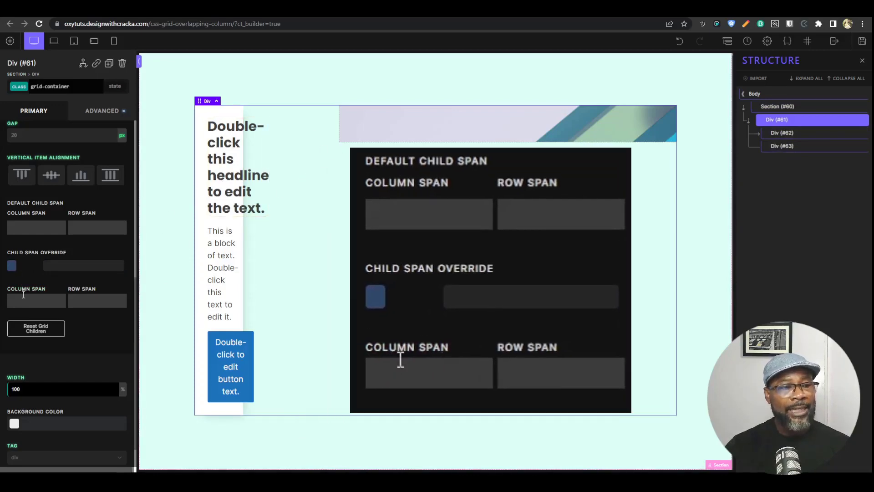
pyautogui.click(23, 298)
pyautogui.write('4')
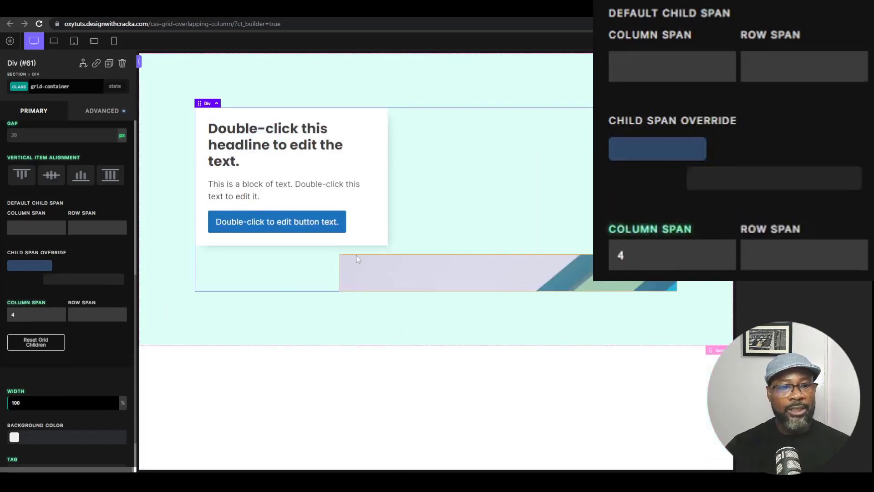
pyautogui.doubleClick(29, 314)
pyautogui.write('5')
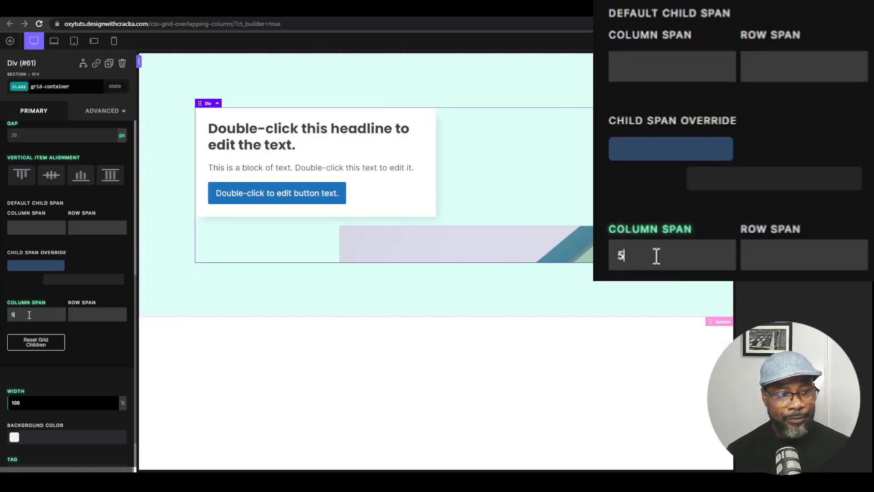
pyautogui.write('/')
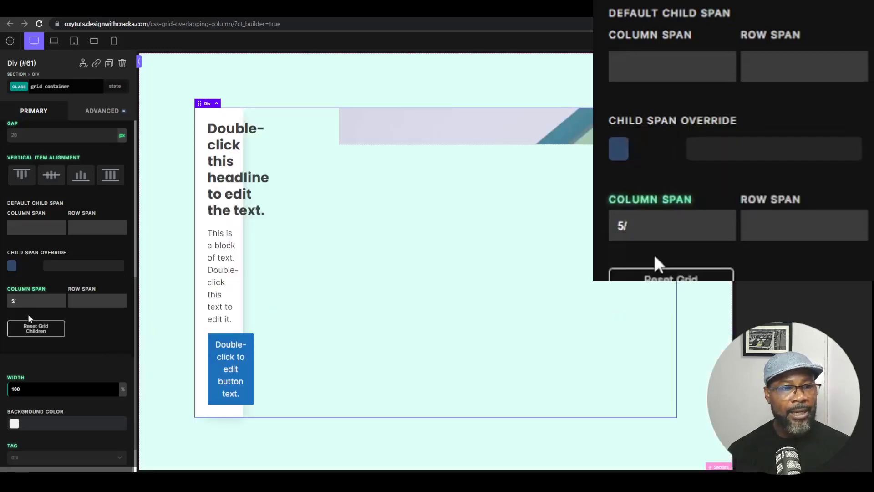
pyautogui.write('5')
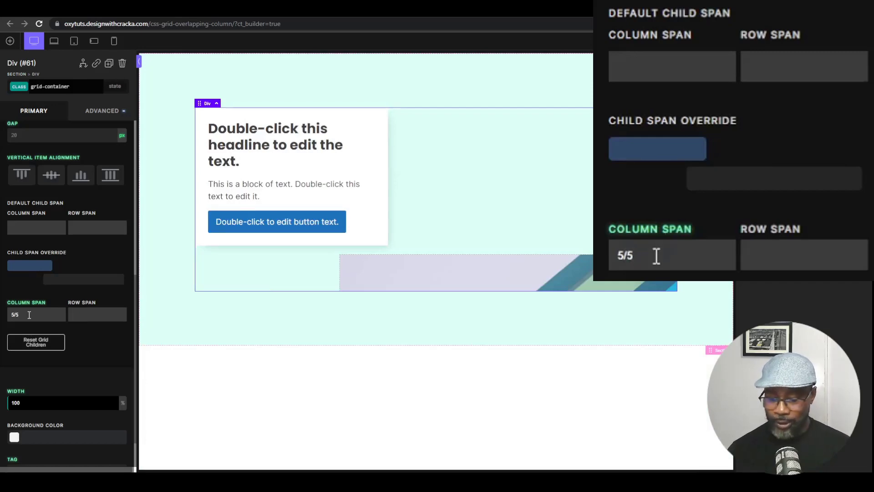
pyautogui.write('6')
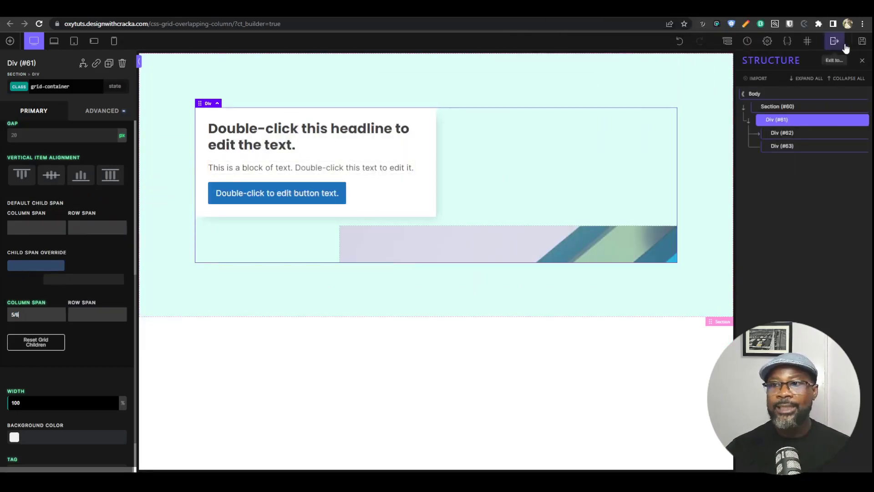
# - Save the page and view its published front end in the browser
pyautogui.click(861, 42)
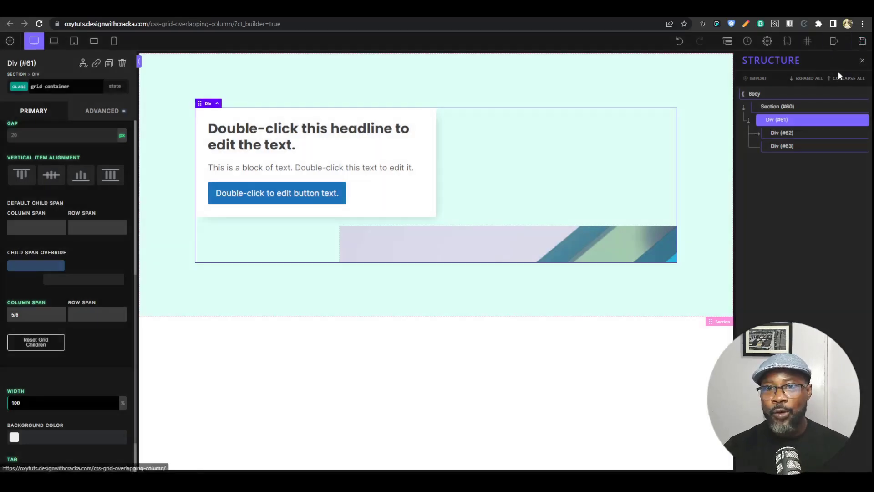
pyautogui.click(683, 9)
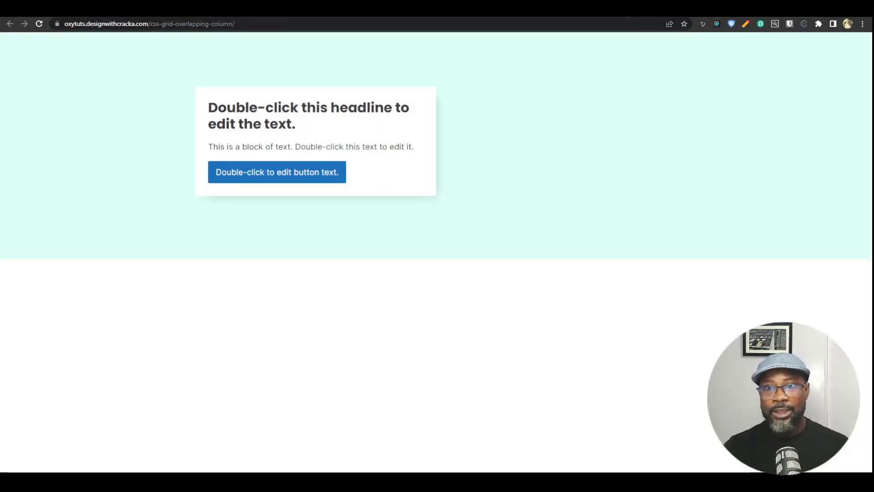
pyautogui.click(622, 9)
pyautogui.hotkey('ctrl', 'Tab')
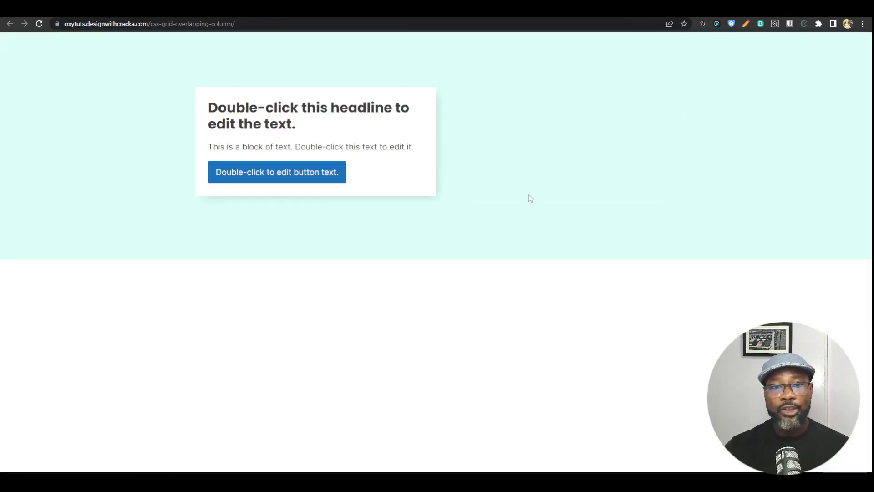
# - Inspect the grid container div on the live page with the browser's developer tools
pyautogui.hotkey('ctrl', 'shift', 'i')
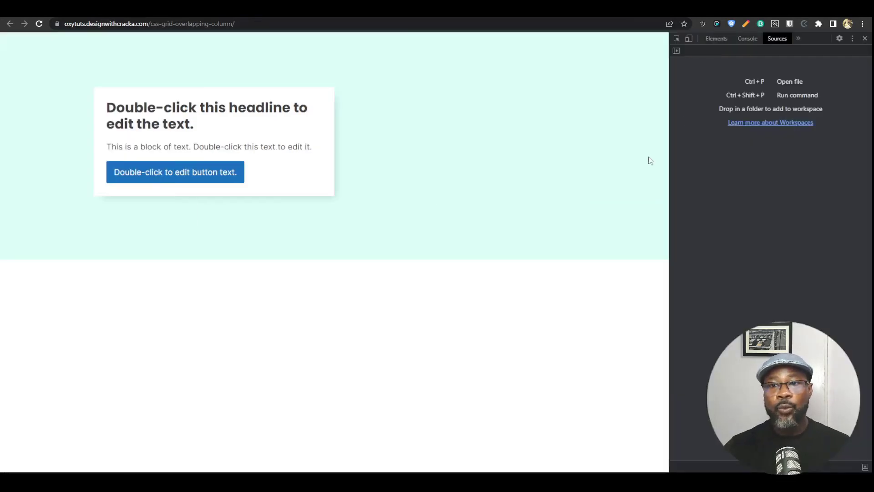
pyautogui.click(716, 38)
pyautogui.click(677, 38)
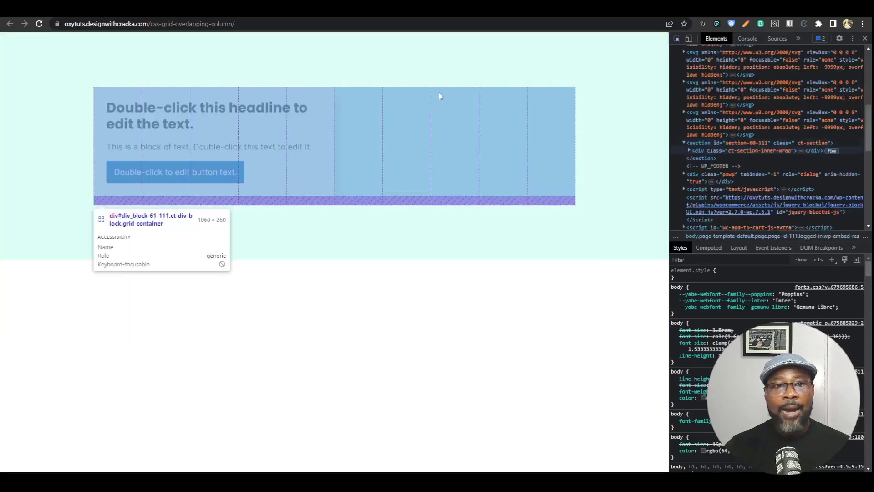
pyautogui.click(433, 93)
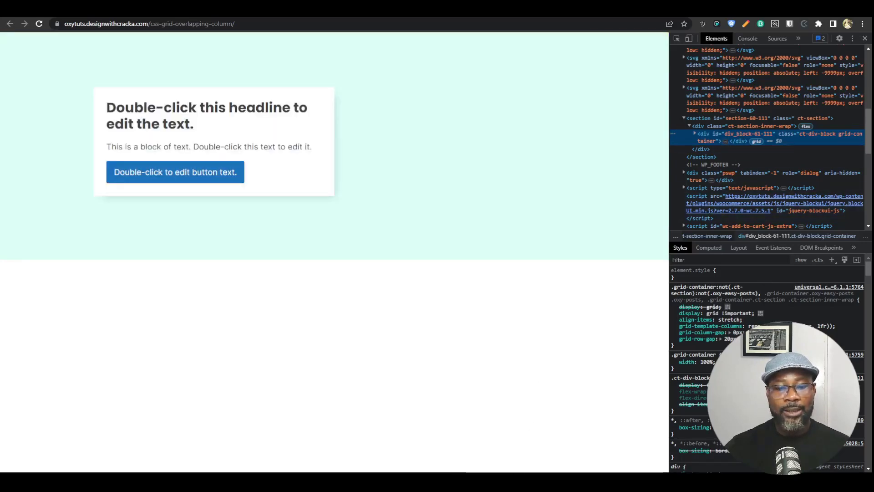
# - Switch to Snip & Sketch and capture a delayed rectangular snip of the grid container with its column lines highlighted
pyautogui.hotkey('alt', 'Tab')
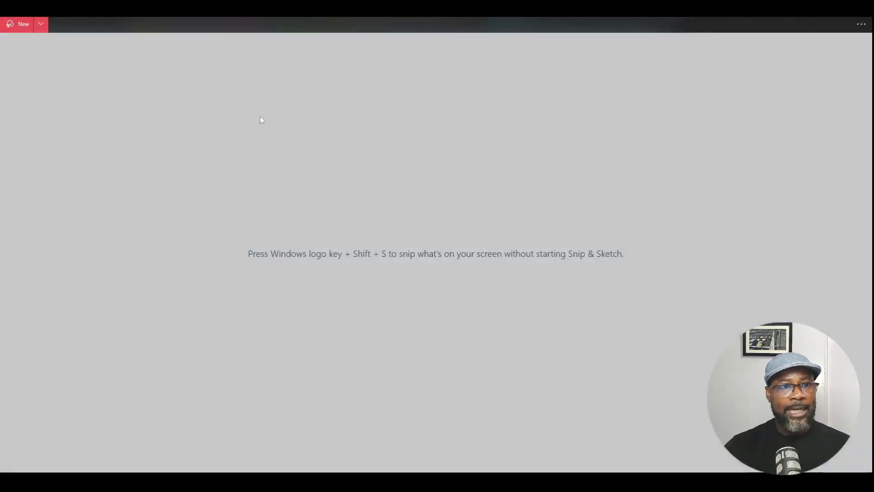
pyautogui.click(38, 27)
pyautogui.click(39, 57)
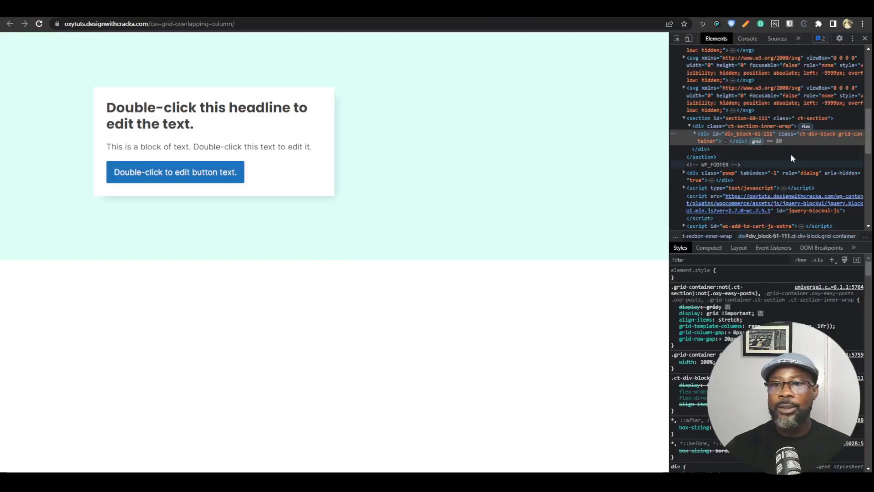
pyautogui.moveTo(745, 137)
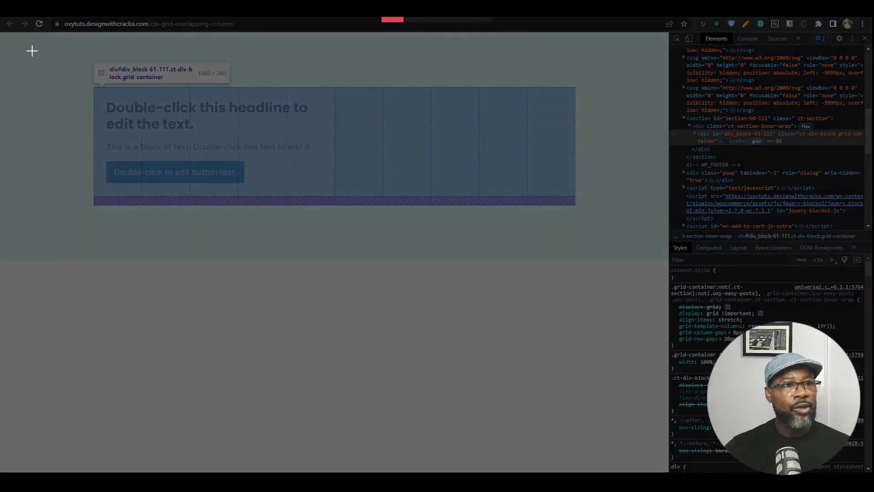
pyautogui.moveTo(61, 46)
pyautogui.mouseDown()
pyautogui.moveTo(517, 221)
pyautogui.moveTo(614, 243)
pyautogui.mouseUp()
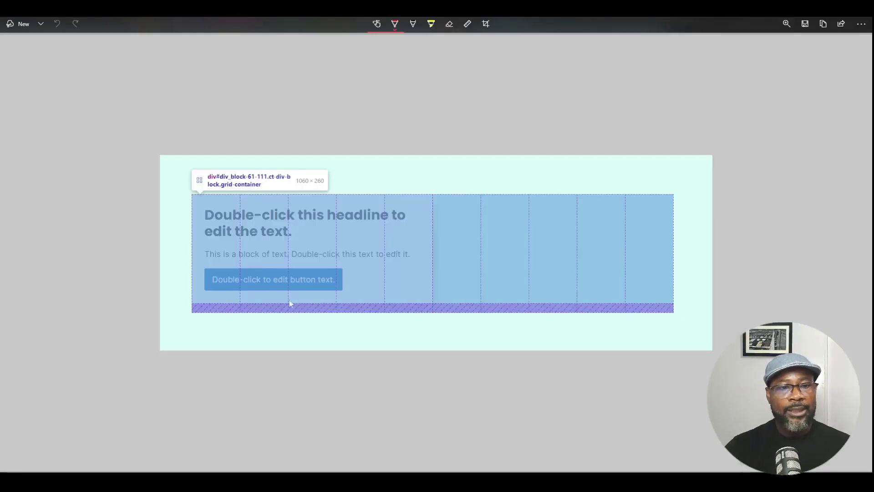
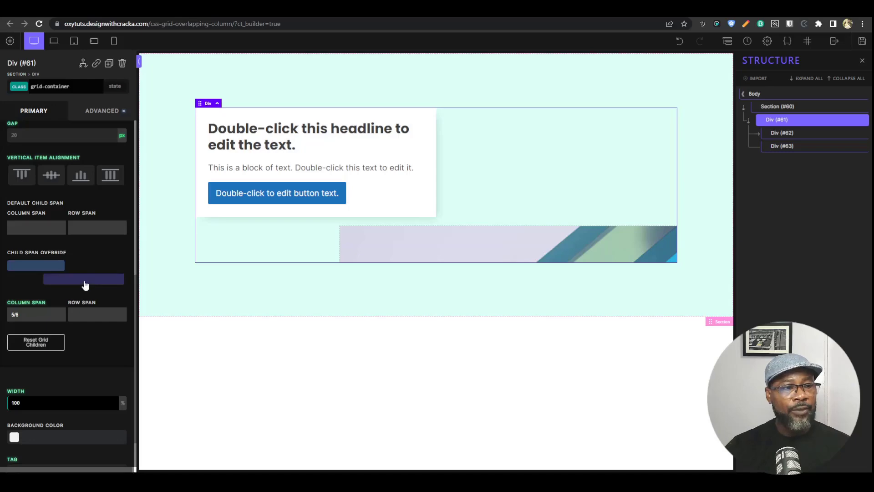
# - Set the row span override of the grid's second child, the image div, to 10/10
pyautogui.click(84, 284)
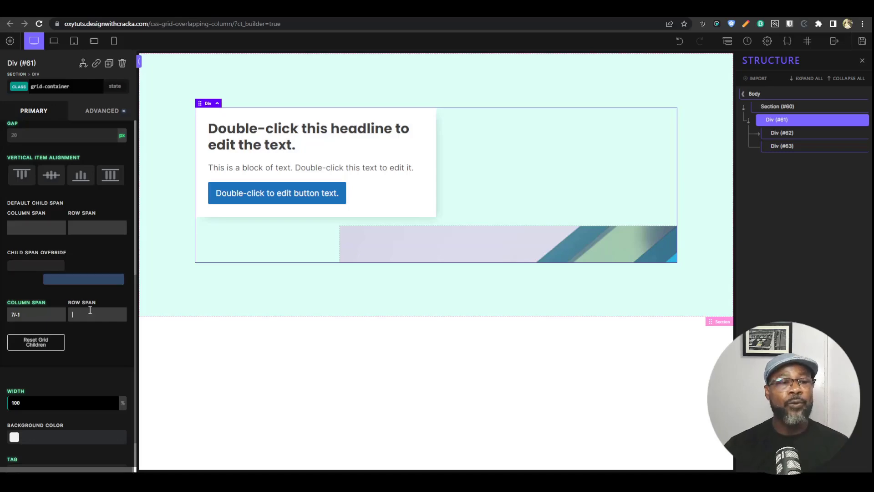
pyautogui.write('10')
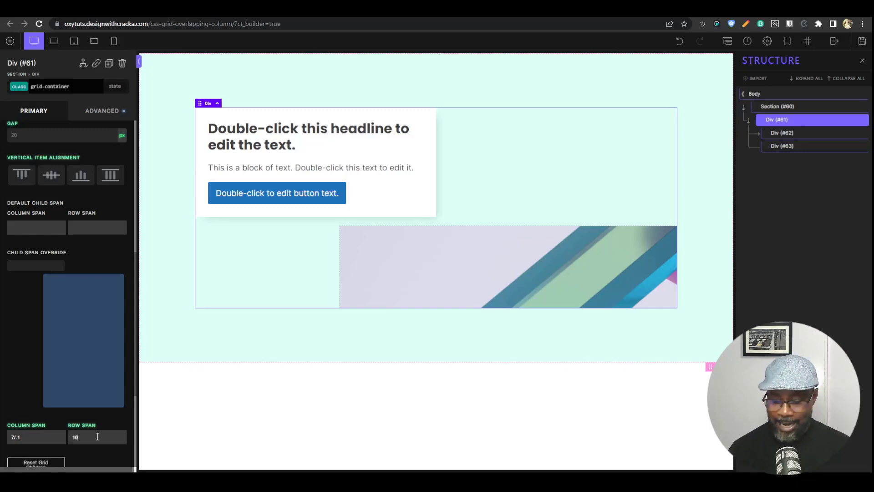
pyautogui.write('/10')
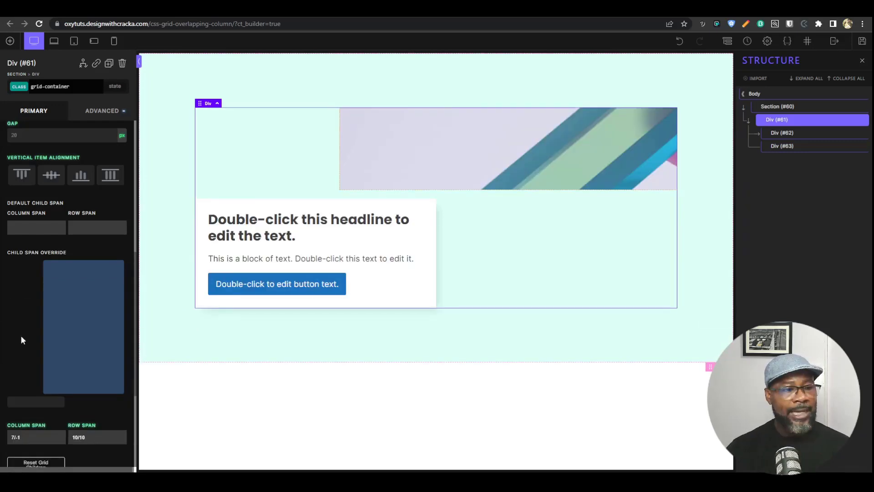
# - Set the row span override of the grid's first child, the content card div, to 10/10
pyautogui.click(33, 406)
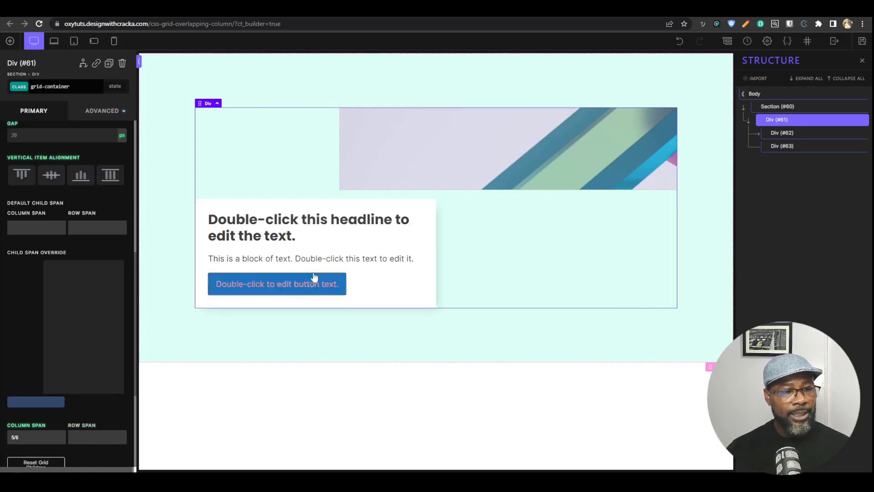
pyautogui.click(47, 406)
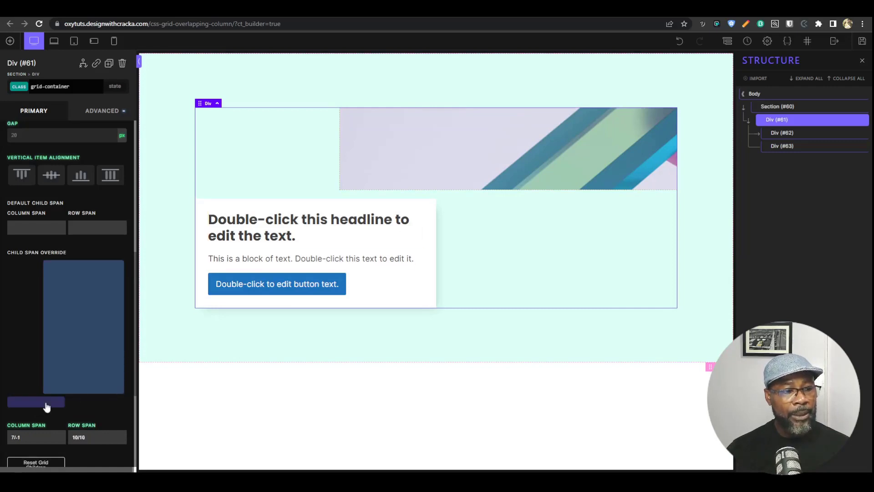
pyautogui.click(46, 407)
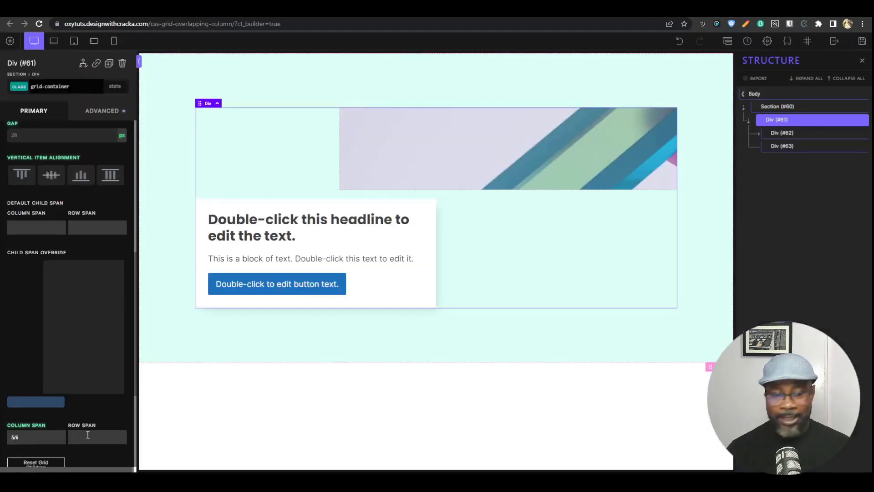
pyautogui.click(88, 435)
pyautogui.write('4/')
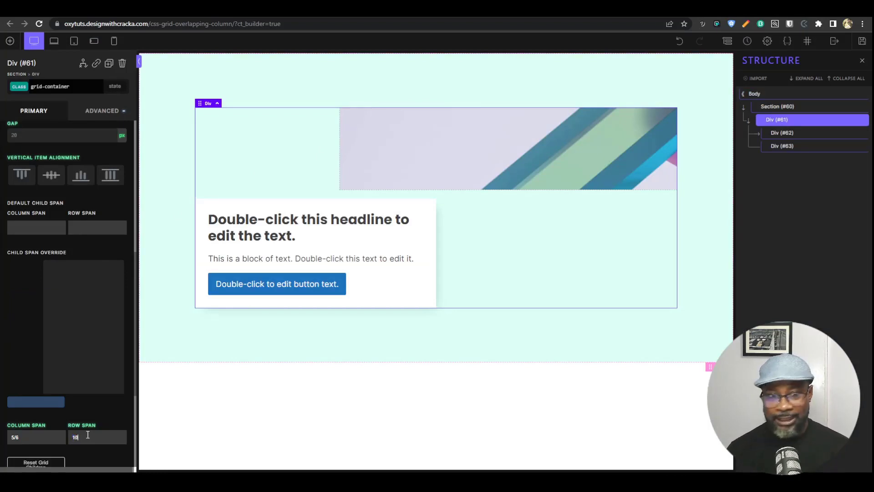
pyautogui.write('/10')
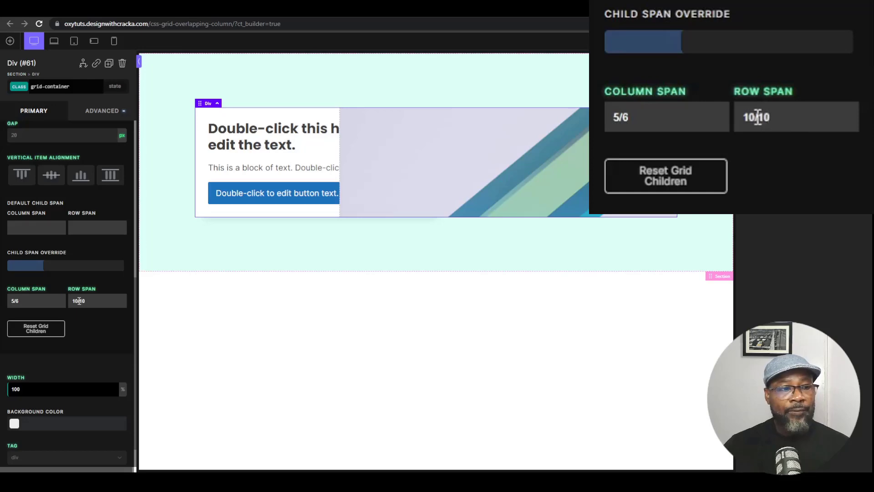
# - Try row span overrides of 8/10, 8/9, 6/9 and 6/8 for the content card div
pyautogui.moveTo(79, 301); pyautogui.dragTo(72, 300)
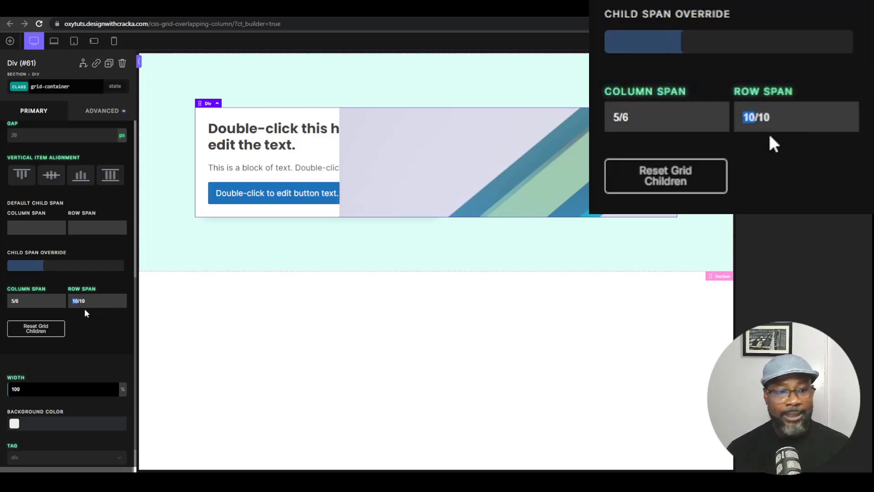
pyautogui.write('8')
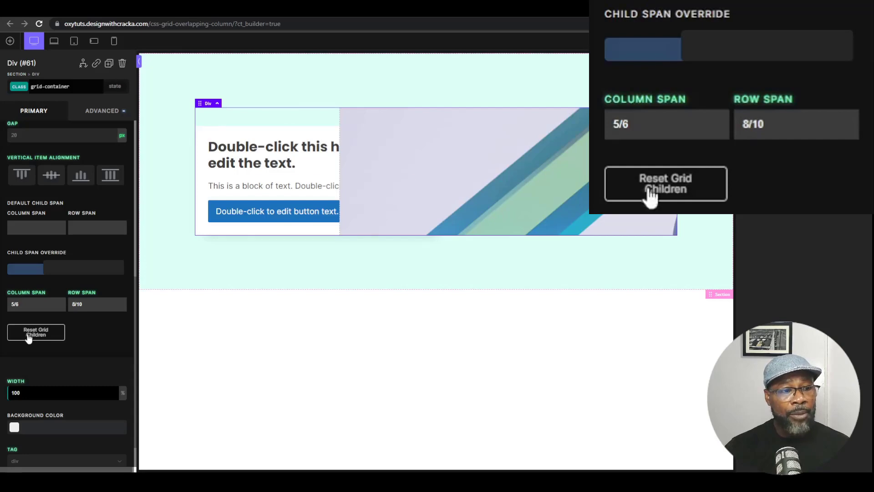
pyautogui.doubleClick(81, 304)
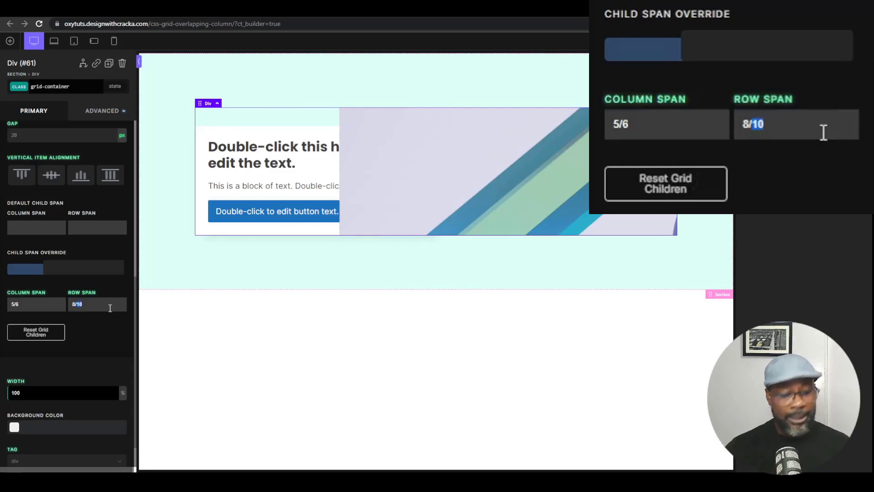
pyautogui.write('9')
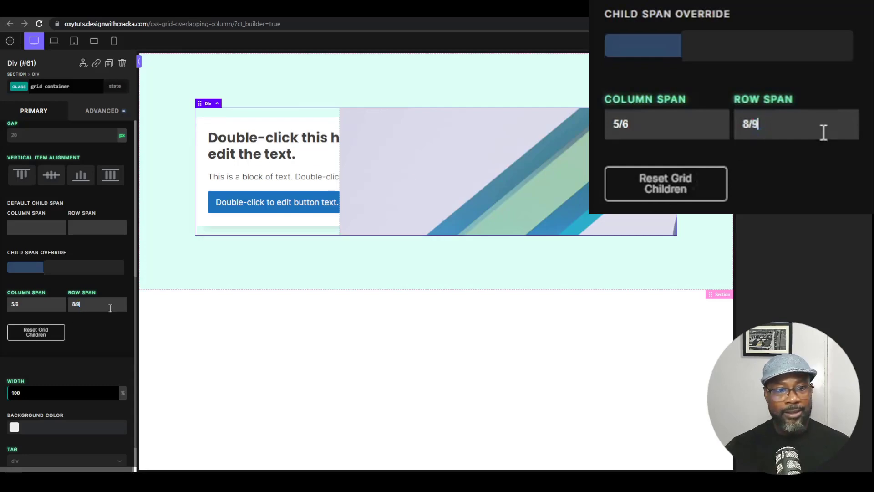
pyautogui.doubleClick(74, 310)
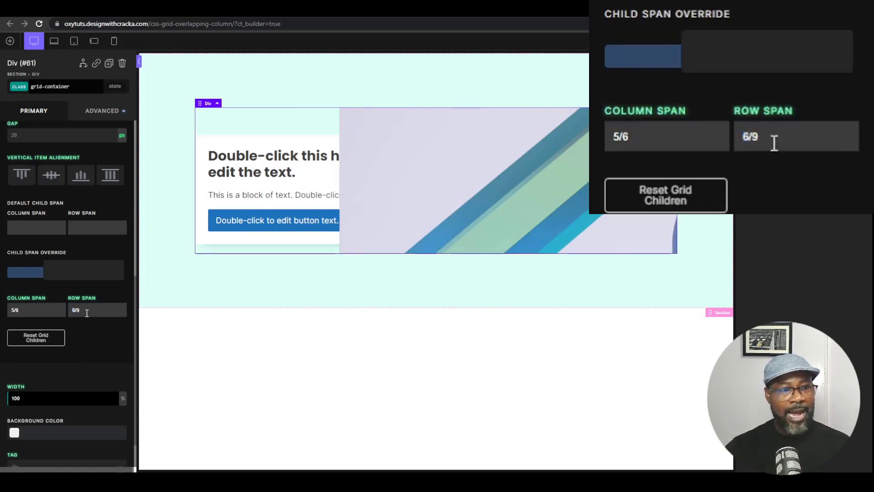
pyautogui.write('6')
pyautogui.doubleClick(77, 309)
pyautogui.write('8')
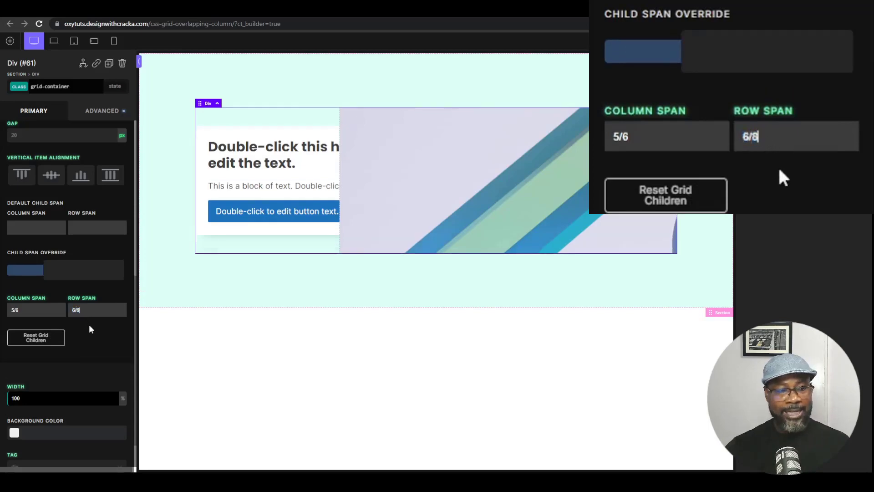
# - Set the content card div's row span override to 4/7
pyautogui.doubleClick(74, 310)
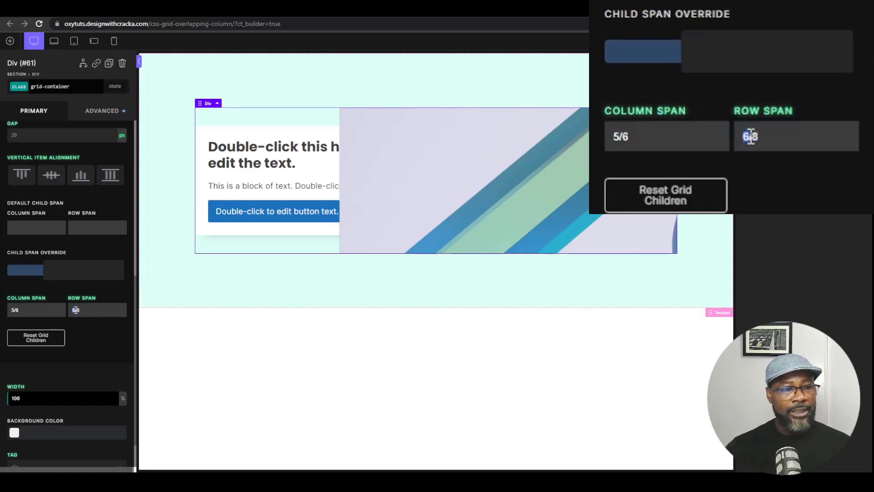
pyautogui.write('4/')
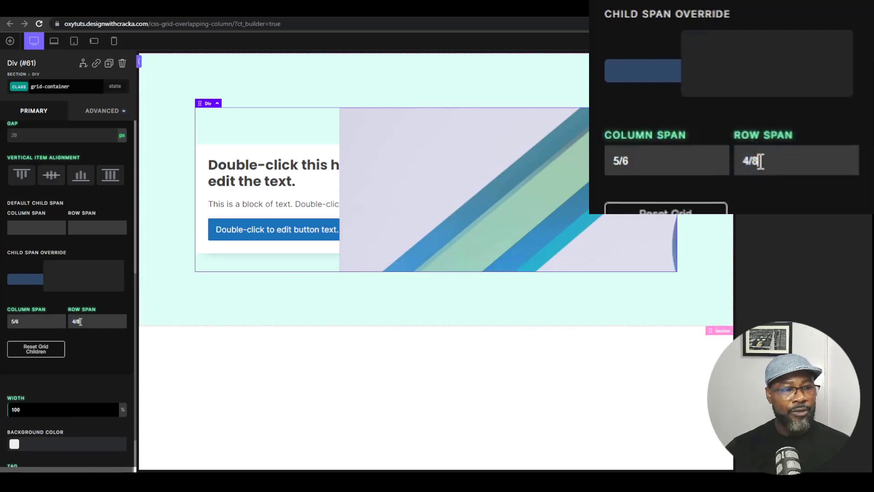
pyautogui.write('7')
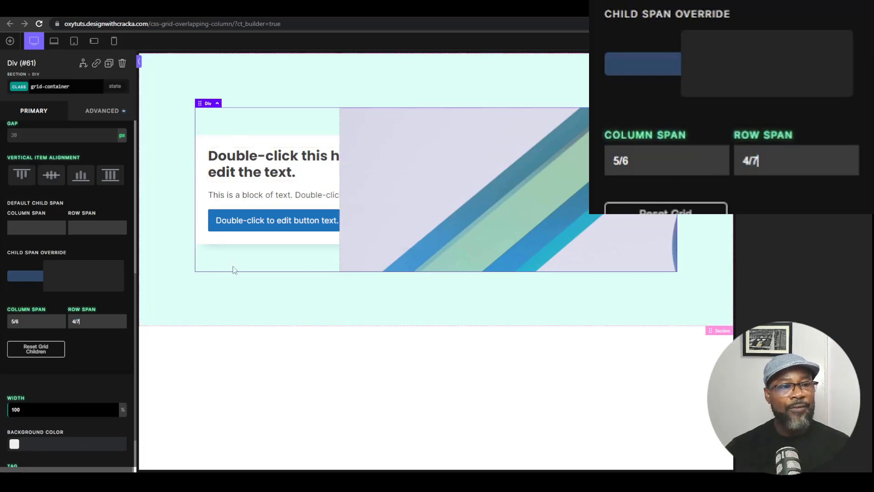
pyautogui.doubleClick(76, 321)
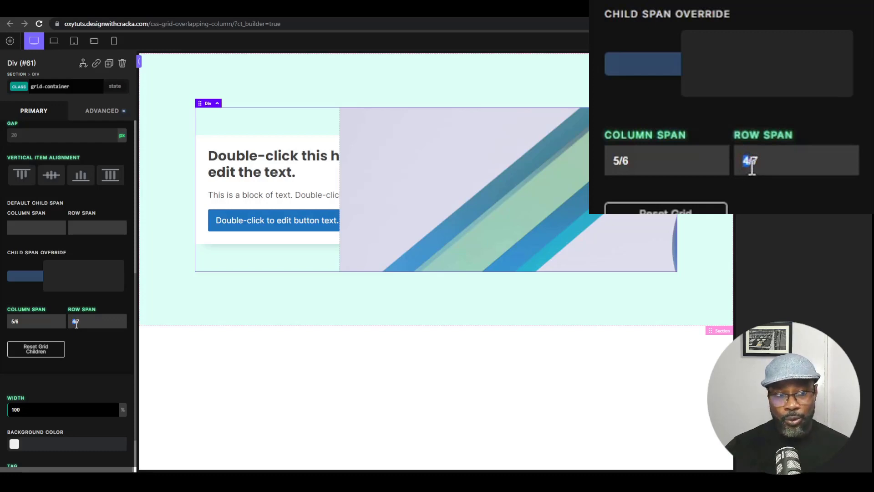
pyautogui.moveTo(82, 321); pyautogui.dragTo(76, 320)
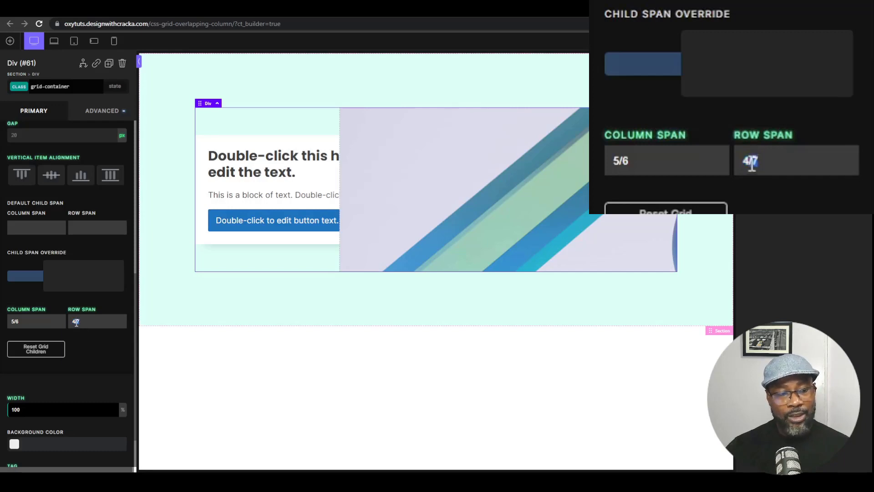
pyautogui.click(85, 322)
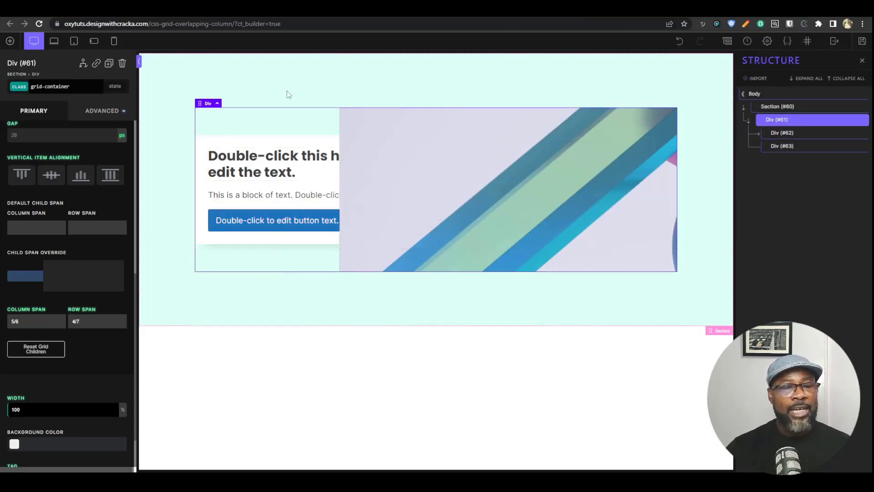
# - Test row gaps of 30 and 40 px on the grid container, then set the row gap to 20 px
pyautogui.scroll(-1, 95, 295)
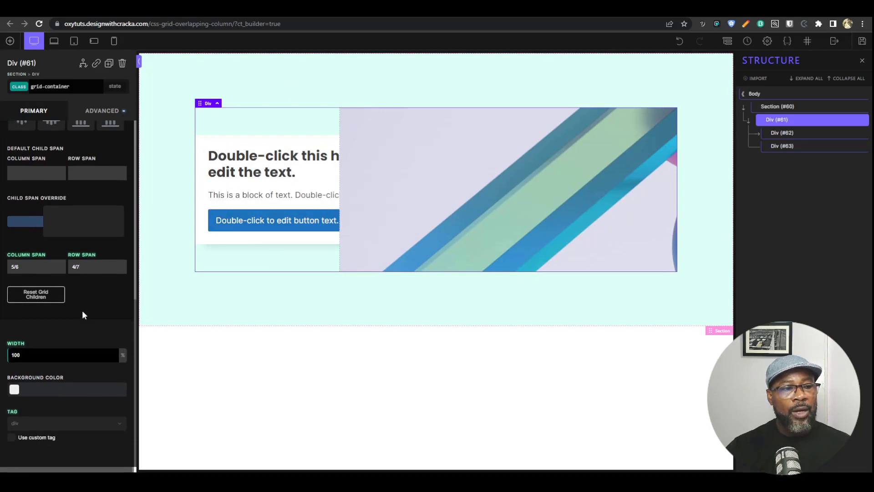
pyautogui.scroll(3, 59, 346)
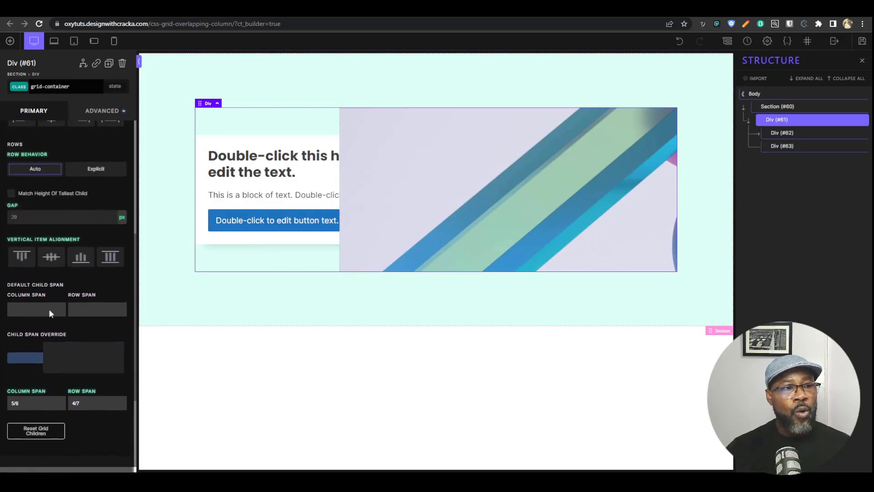
pyautogui.click(34, 218)
pyautogui.write('0')
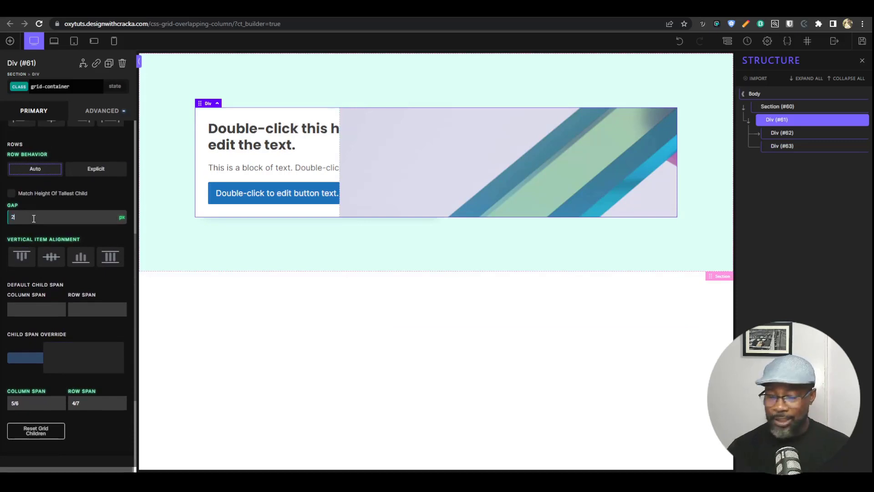
pyautogui.write('0')
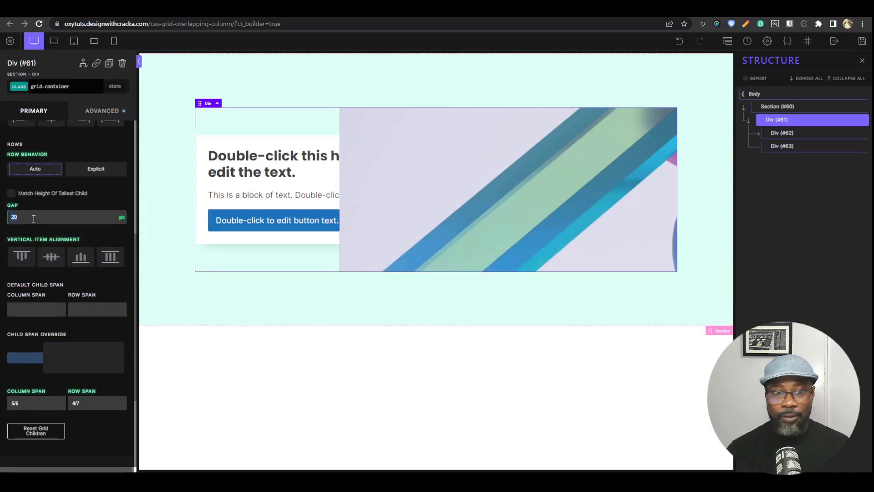
pyautogui.write('30')
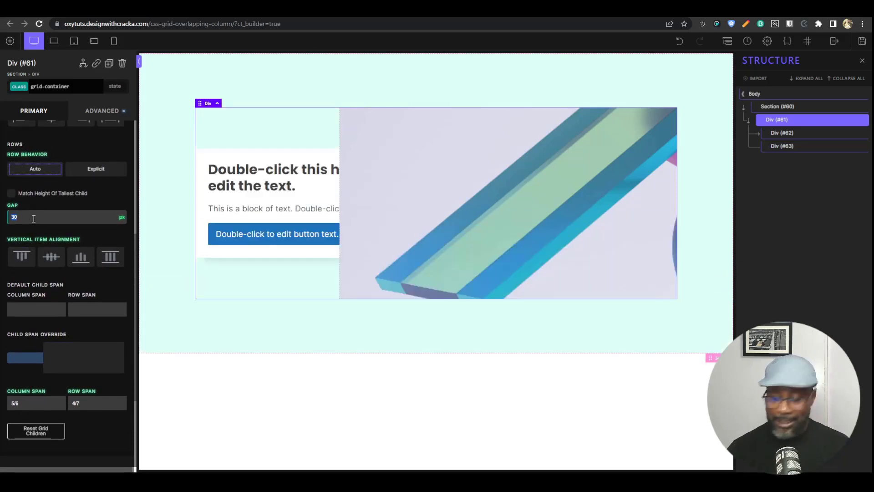
pyautogui.write('40')
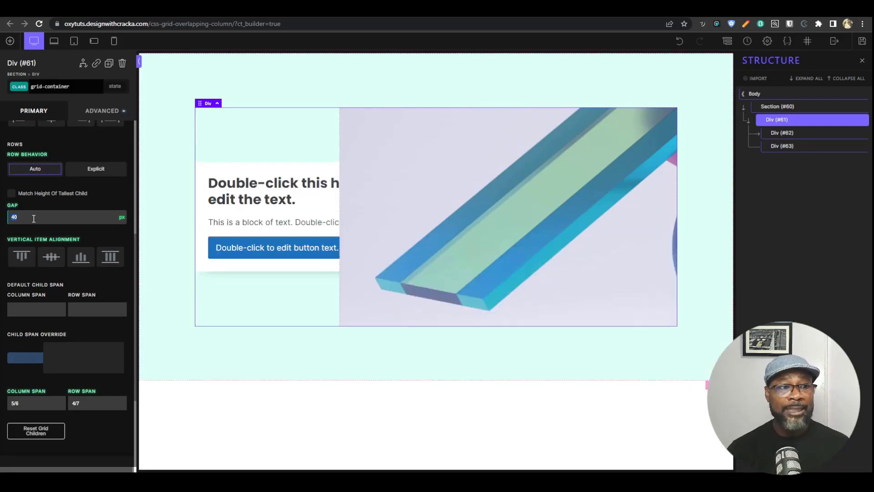
pyautogui.write('20')
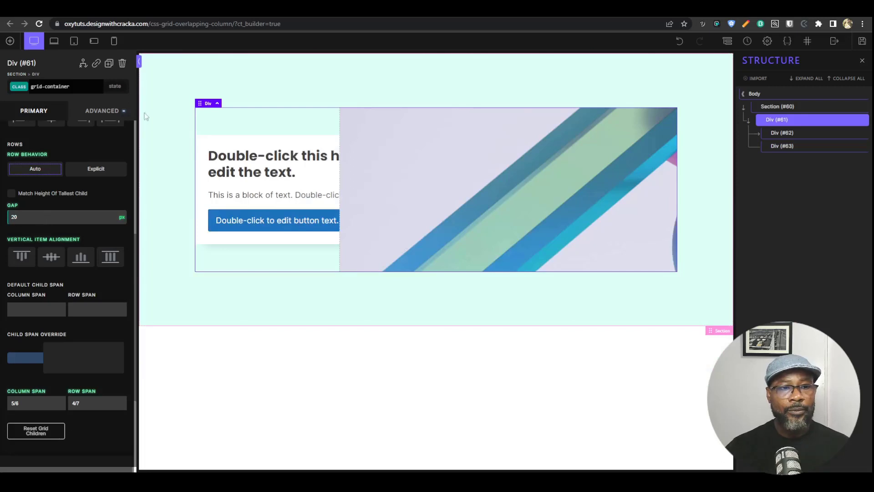
# - Replace the content card's heading text with "CSS Grid Overlap"
pyautogui.click(274, 165)
pyautogui.tripleClick(59, 149)
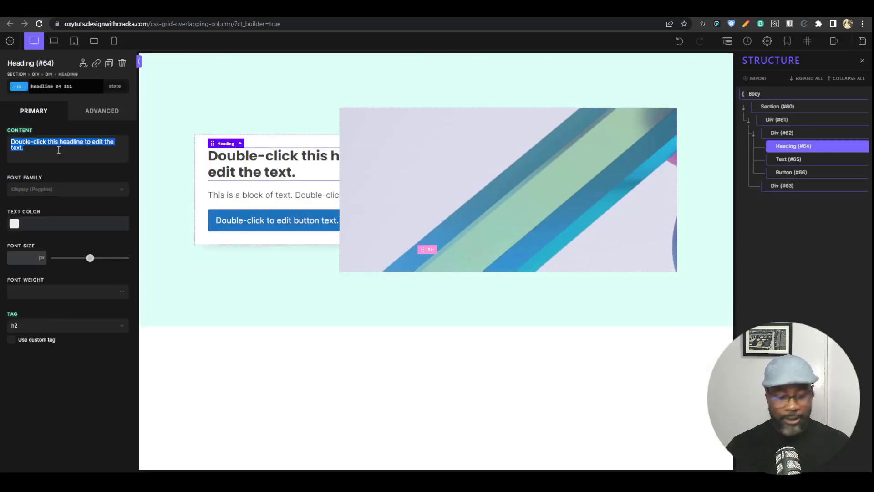
pyautogui.write('CSS')
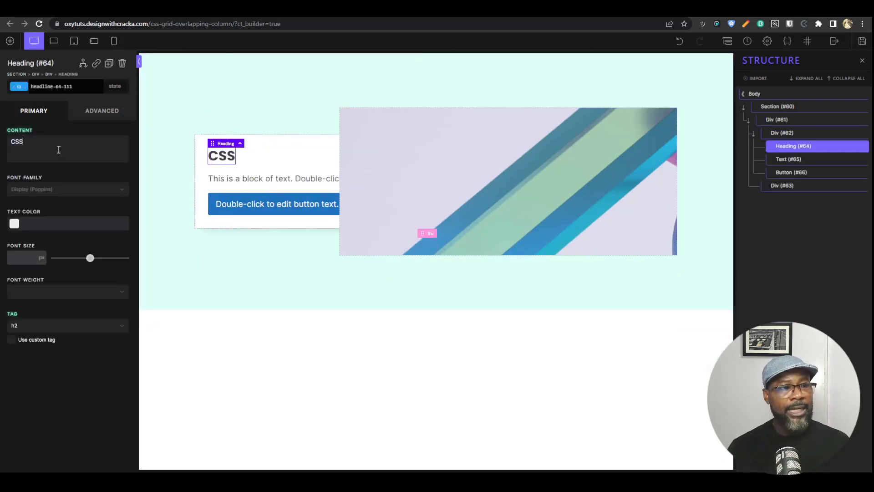
pyautogui.write(' Gri')
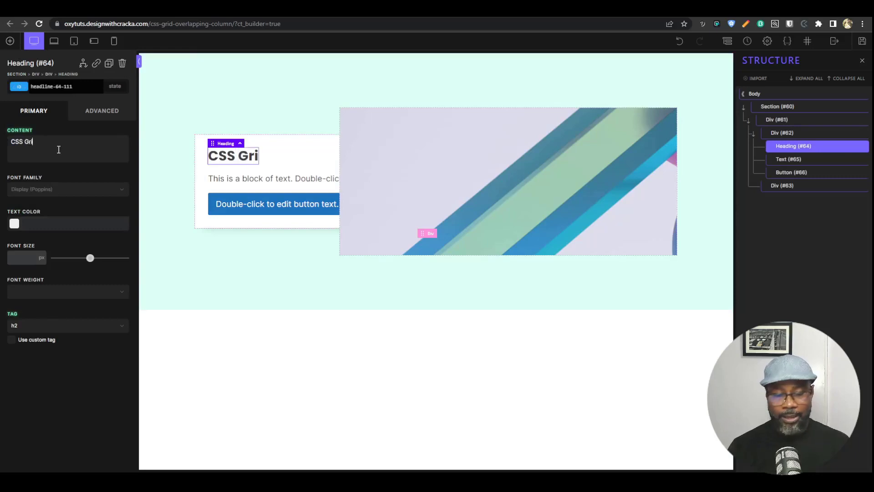
pyautogui.write('d Overlap')
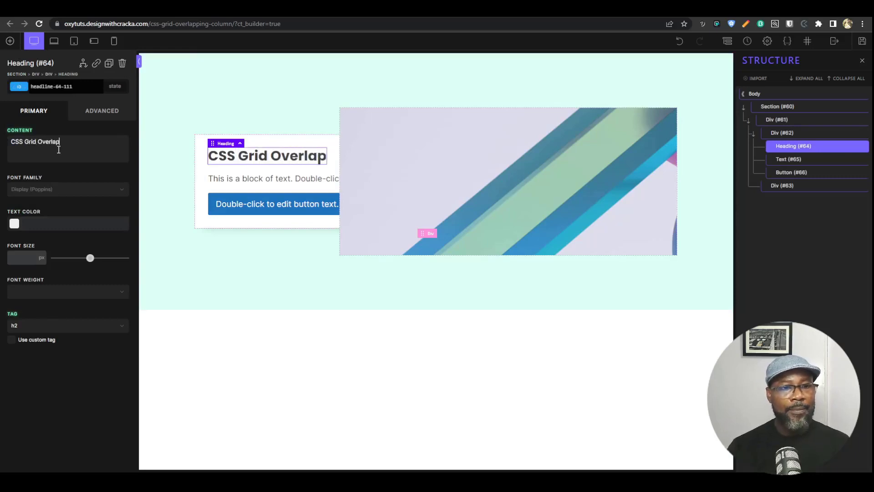
# - Copy a generated 20-word placeholder paragraph from the lorem ipsum extension and replace the card's text block content with it
pyautogui.click(703, 25)
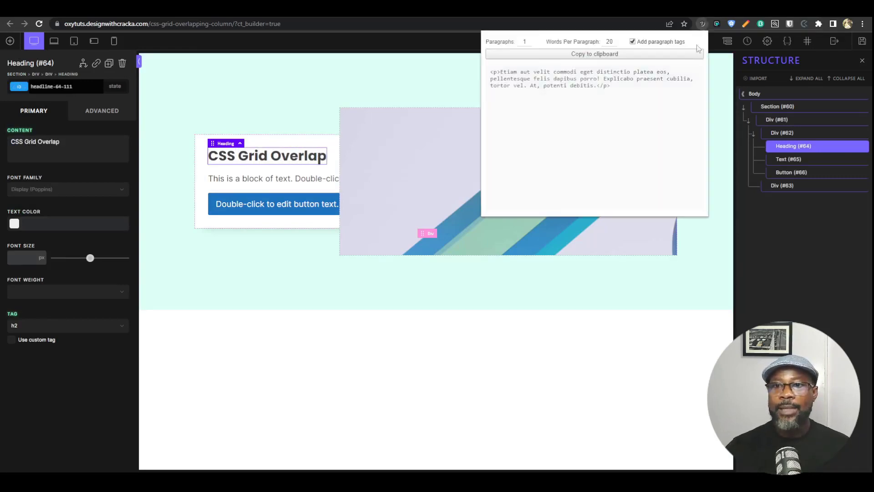
pyautogui.click(696, 52)
pyautogui.hotkey('ctrl', 'c')
pyautogui.click(258, 184)
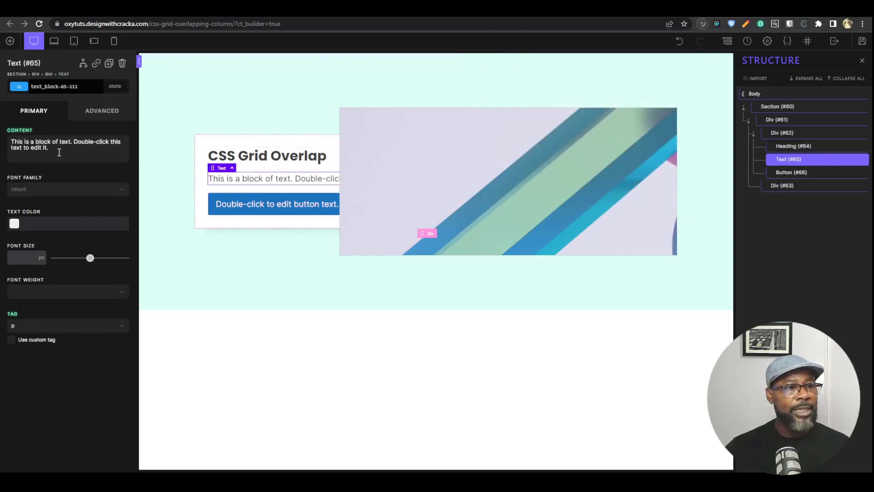
pyautogui.click(60, 150)
pyautogui.hotkey('ctrl', 'a')
pyautogui.hotkey('ctrl', 'v')
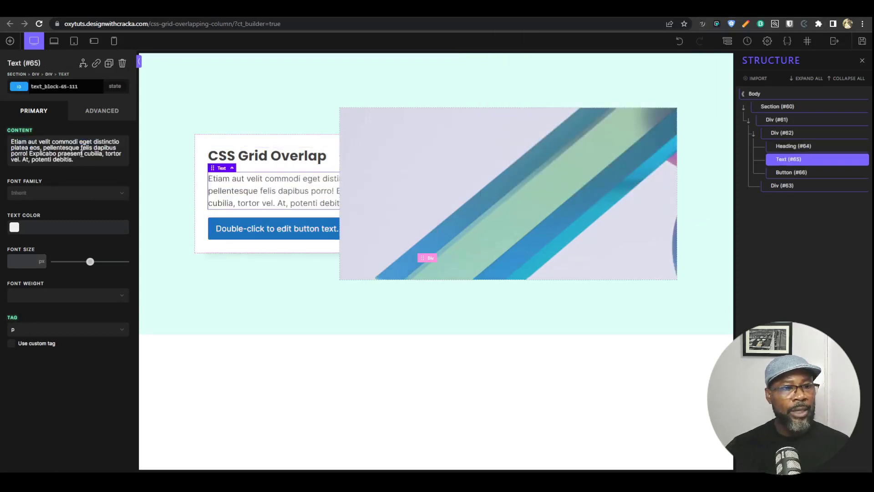
# - Change the content card's button text to "Learn More"
pyautogui.click(234, 235)
pyautogui.click(49, 244)
pyautogui.hotkey('ctrl', 'a')
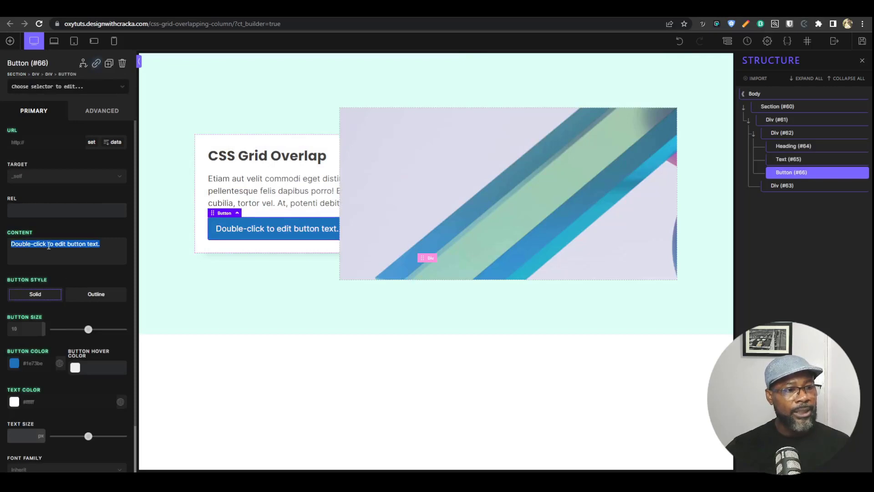
pyautogui.write('Learn More')
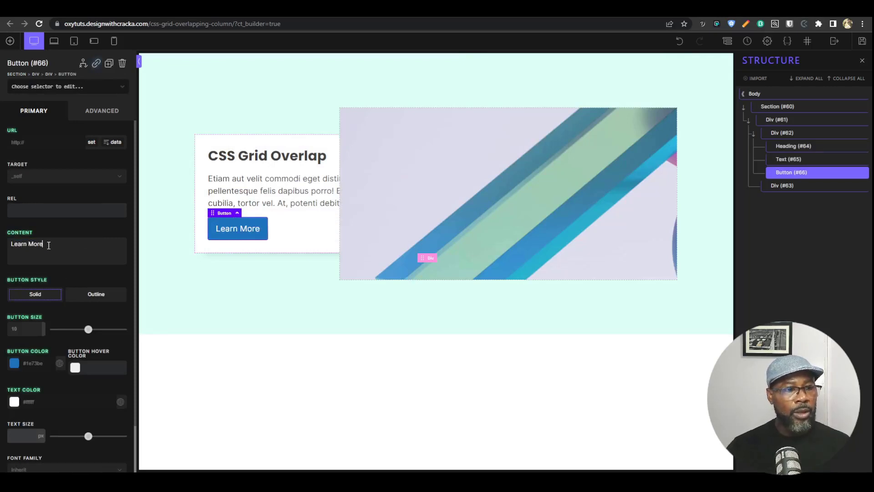
# - Set the Learn More button's color to black, #000000
pyautogui.click(14, 363)
pyautogui.moveTo(89, 382); pyautogui.dragTo(86, 465)
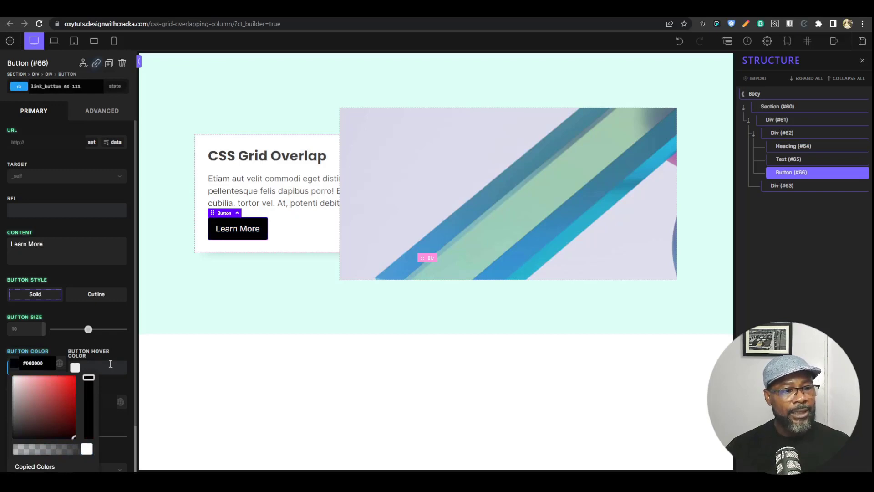
pyautogui.click(102, 232)
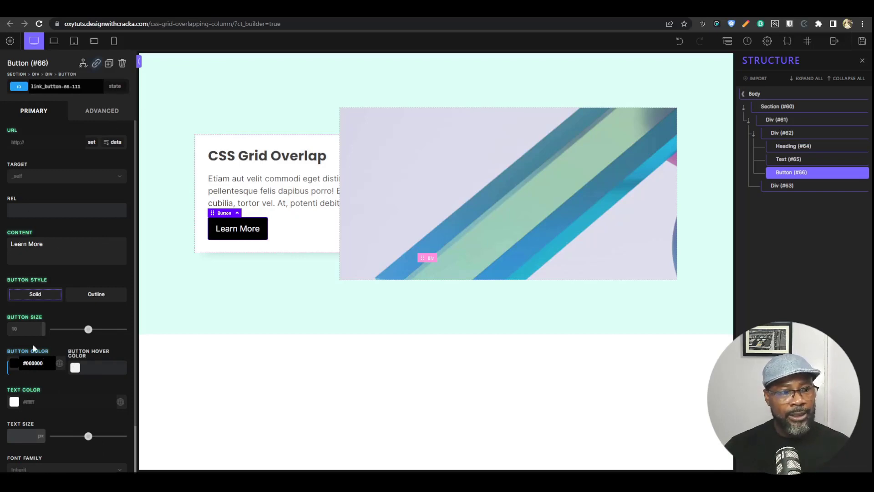
# - Compare the stacking of the content card and image divs by selecting each one in turn
pyautogui.scroll(-2, 43, 362)
pyautogui.scroll(2, 54, 328)
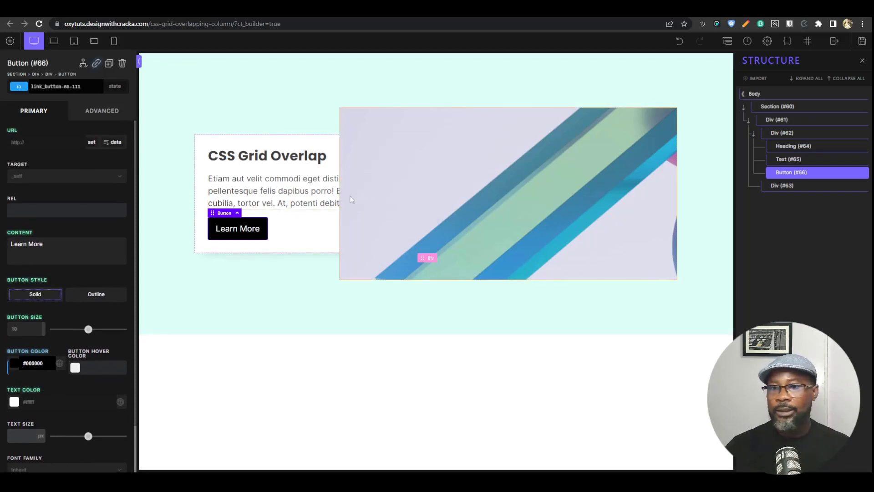
pyautogui.click(336, 214)
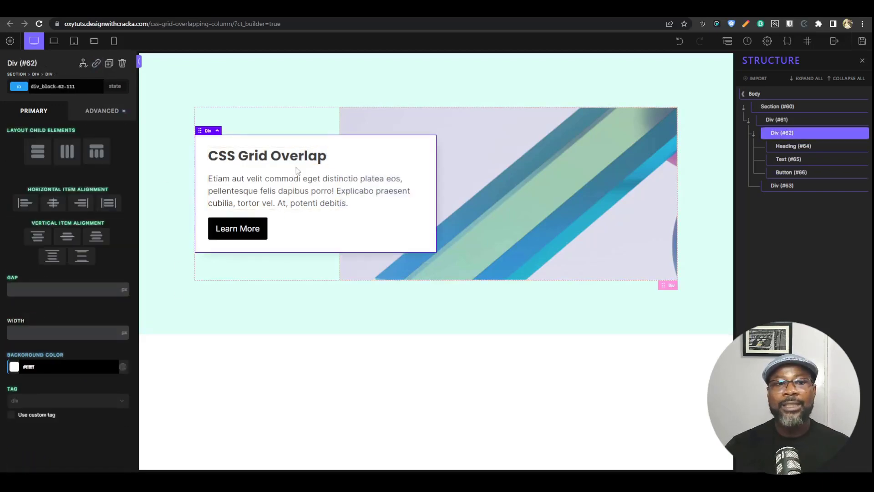
pyautogui.click(754, 133)
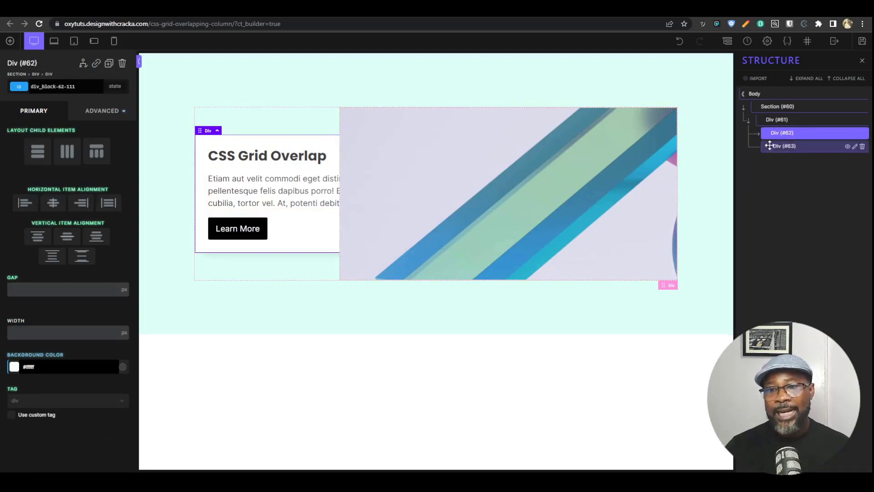
pyautogui.click(774, 146)
pyautogui.click(783, 147)
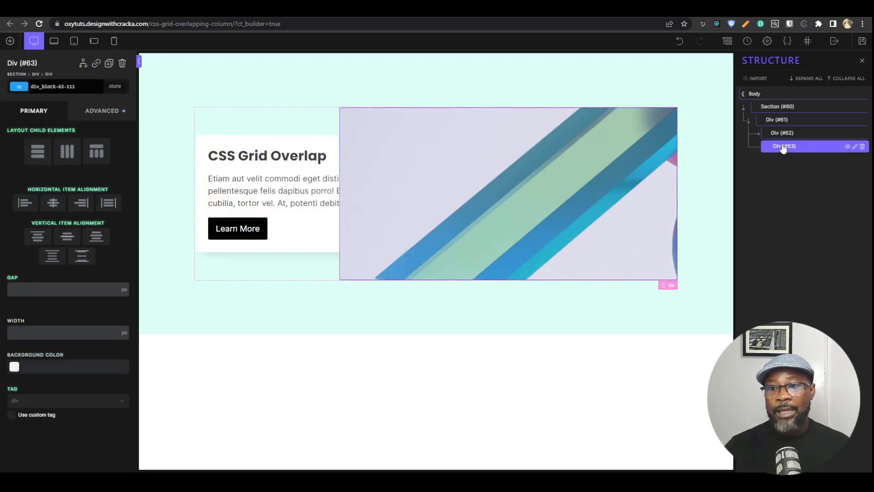
pyautogui.click(782, 132)
pyautogui.click(781, 148)
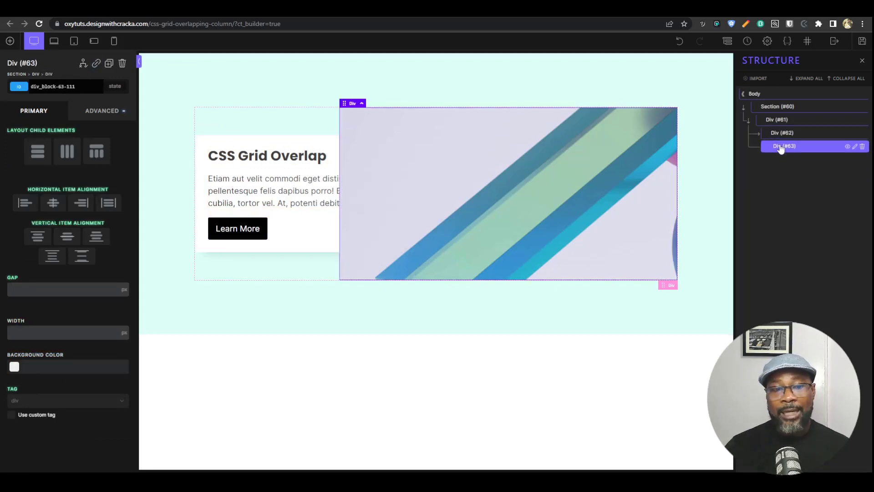
# - Set the content card div's z-index to 1 in its layout settings and save the page
pyautogui.click(781, 135)
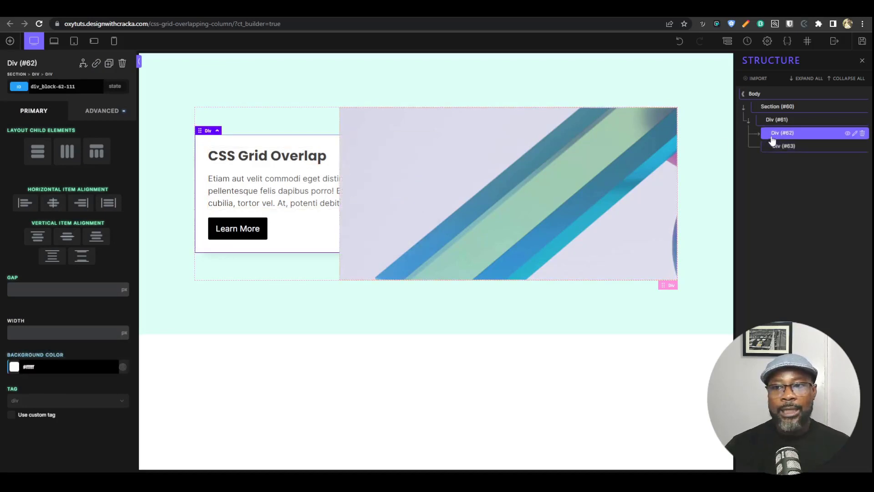
pyautogui.click(104, 110)
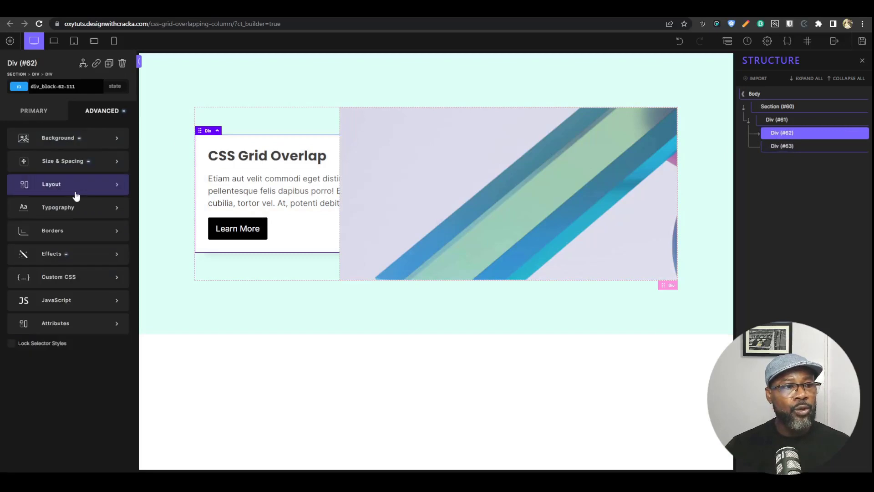
pyautogui.click(72, 189)
pyautogui.scroll(-5, 88, 275)
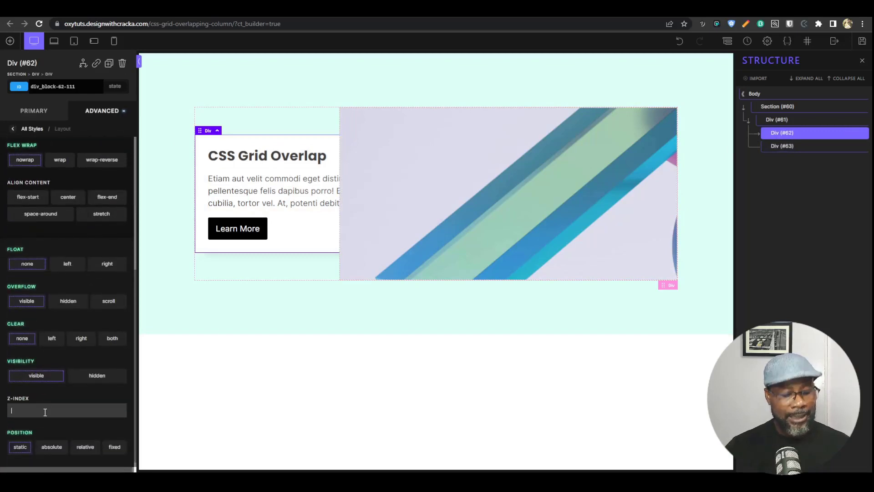
pyautogui.write('1')
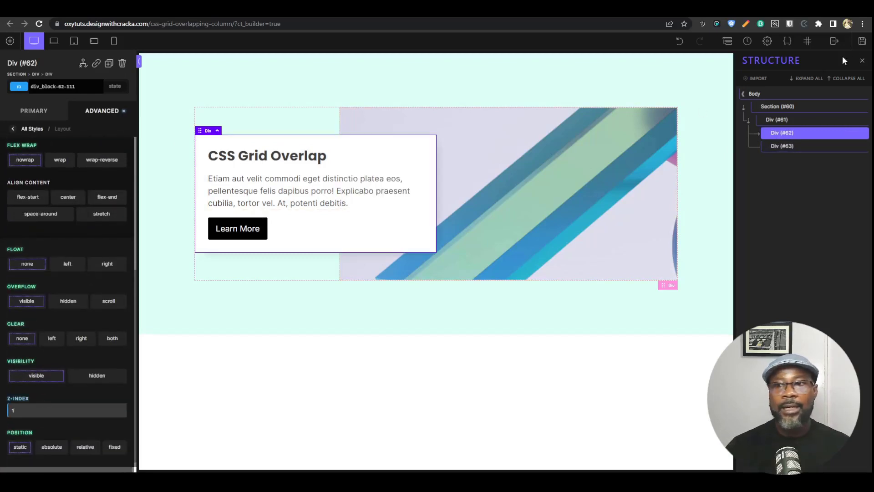
pyautogui.click(862, 41)
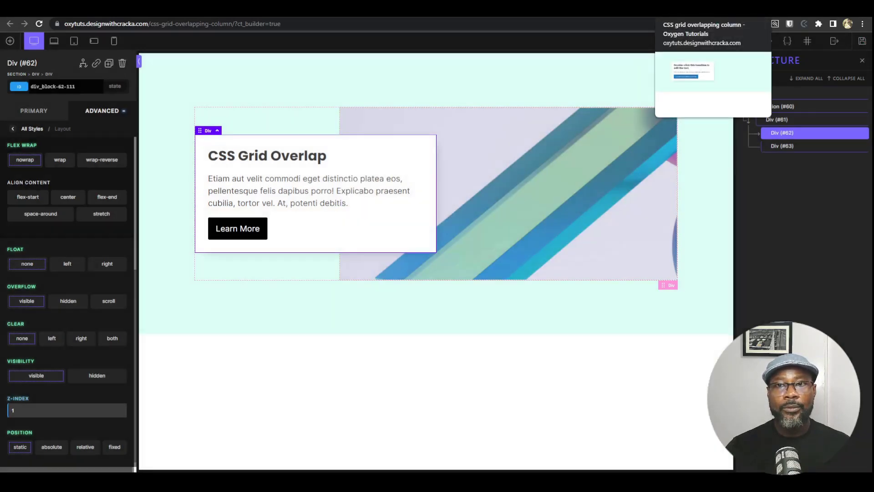
# - Reload the live page without the developer tools and compare its overlapping layout with the sample page
pyautogui.click(710, 8)
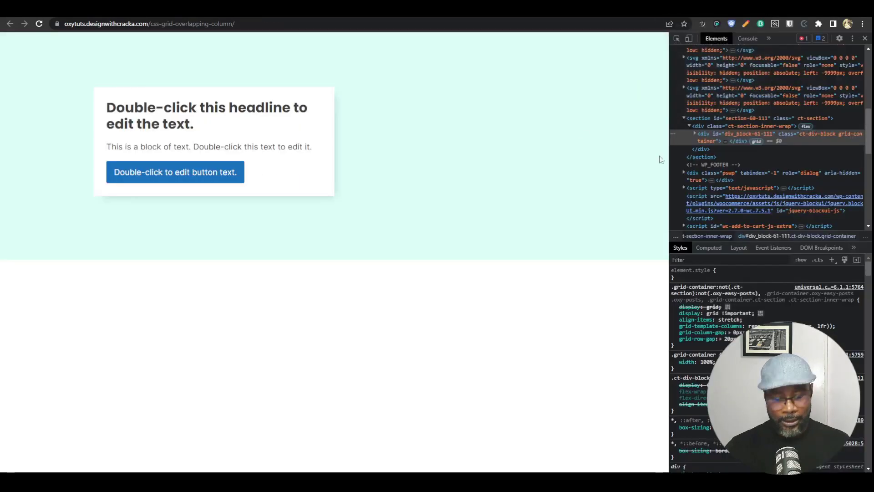
pyautogui.click(864, 39)
pyautogui.hotkey('ctrl', 'r')
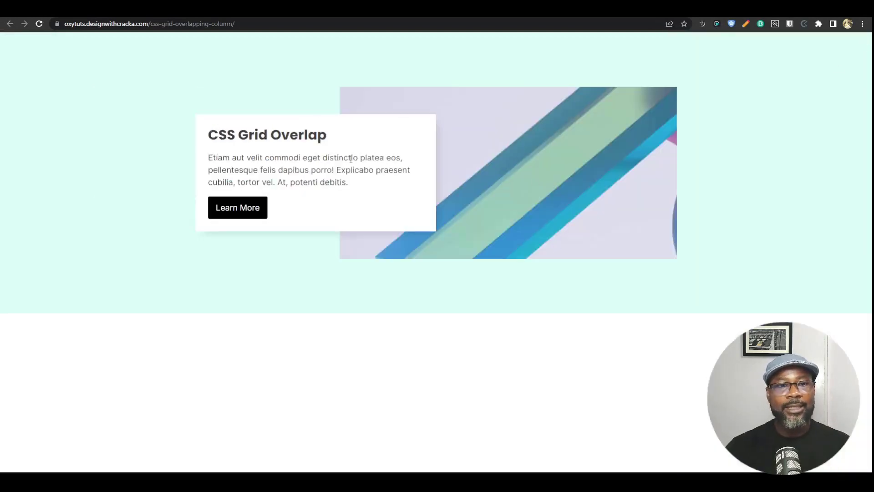
pyautogui.hotkey('ctrl', 'Tab')
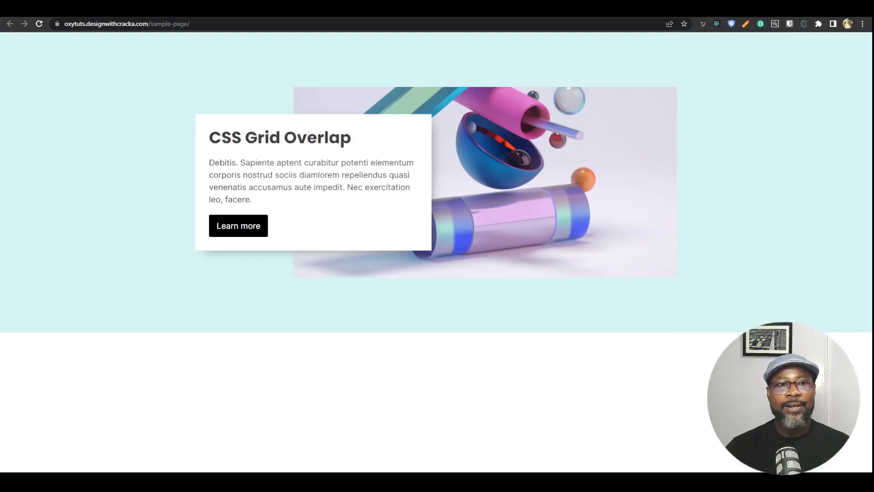
pyautogui.hotkey('ctrl', 'Tab')
pyautogui.hotkey('ctrl', 'Tab')
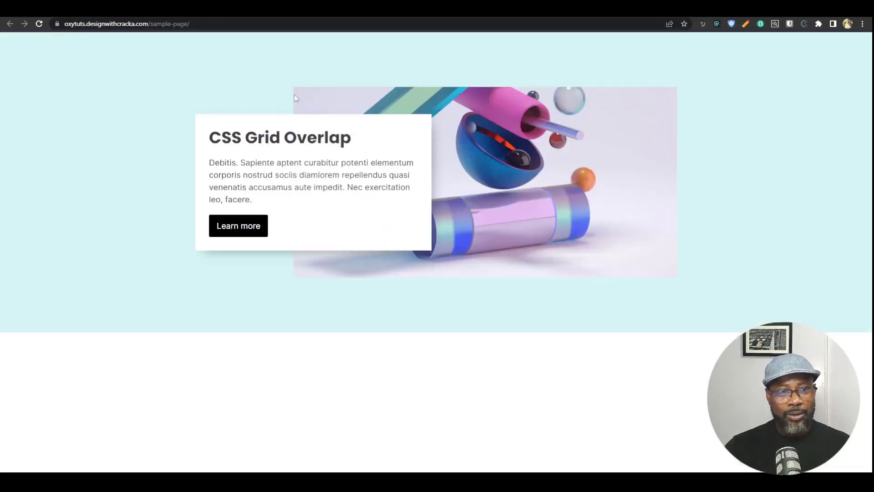
pyautogui.hotkey('ctrl', 'Tab')
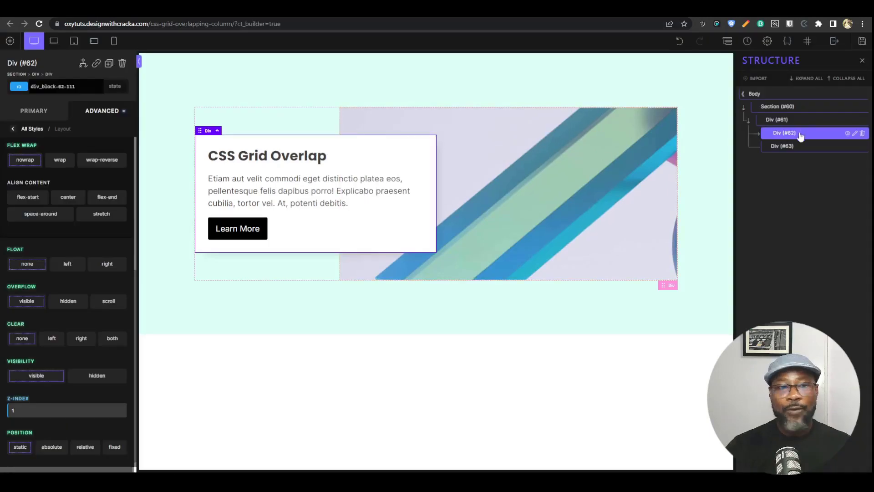
# - Set the image's child column span override in the desktop grid container to 8/-1
pyautogui.click(784, 120)
pyautogui.scroll(-6, 113, 335)
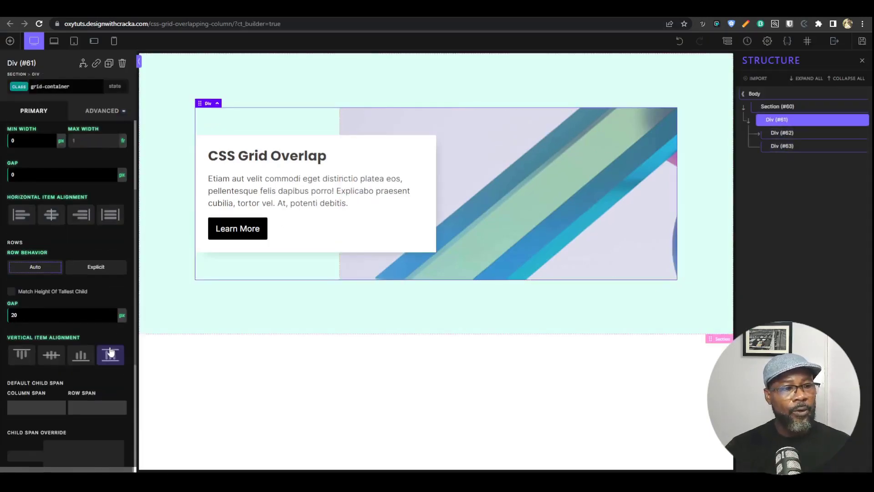
pyautogui.click(87, 328)
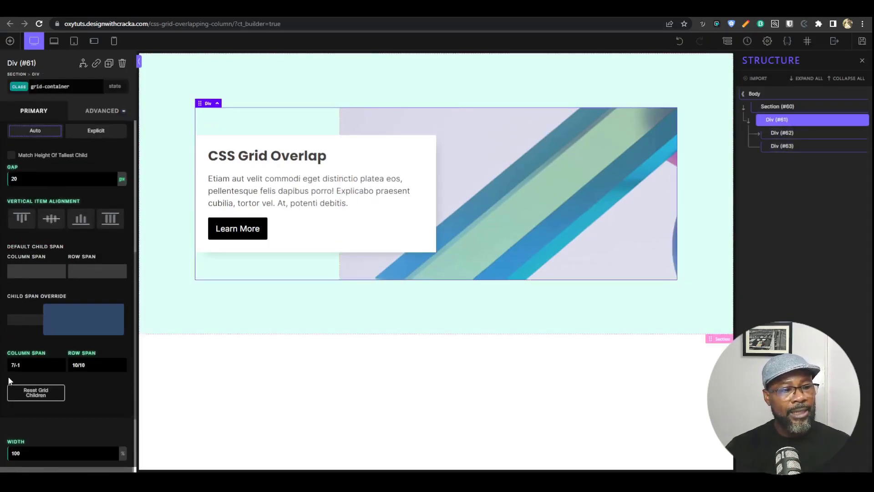
pyautogui.press('Delete')
pyautogui.write('8')
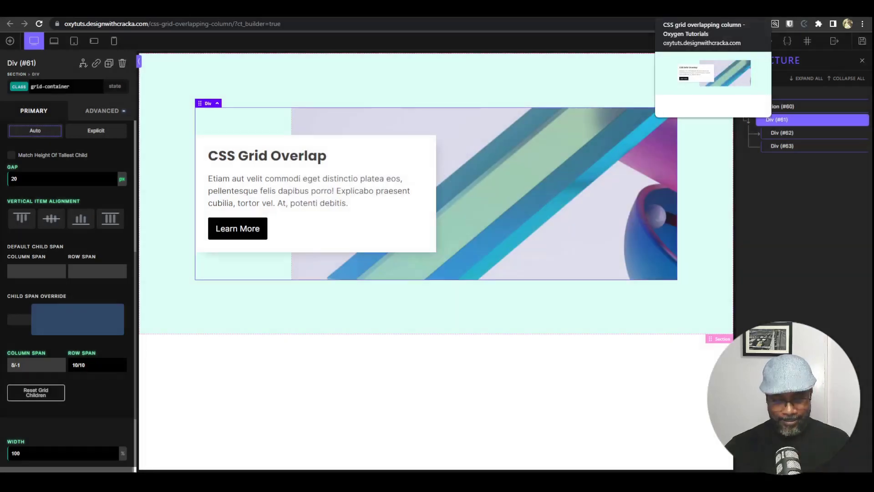
# - Refresh the live page and compare the widened image overlap with the sample page
pyautogui.click(665, 8)
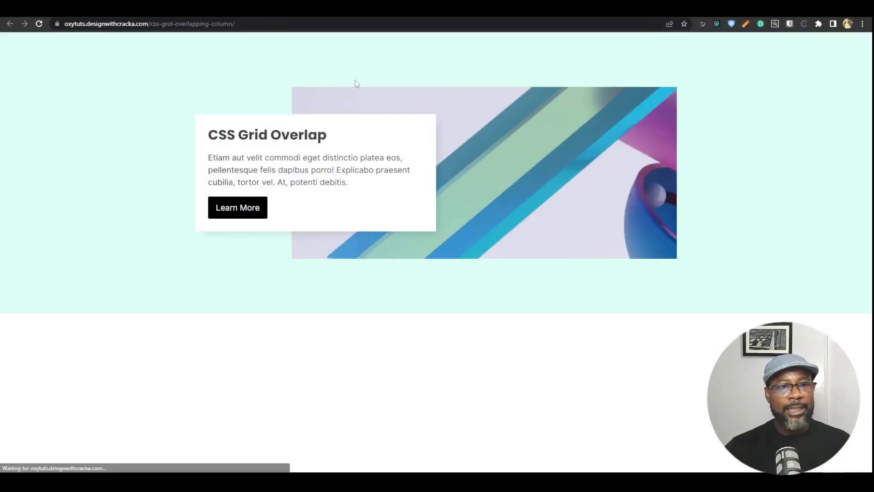
pyautogui.hotkey('ctrl', 'Tab')
pyautogui.hotkey('ctrl', 'shift', 'Tab')
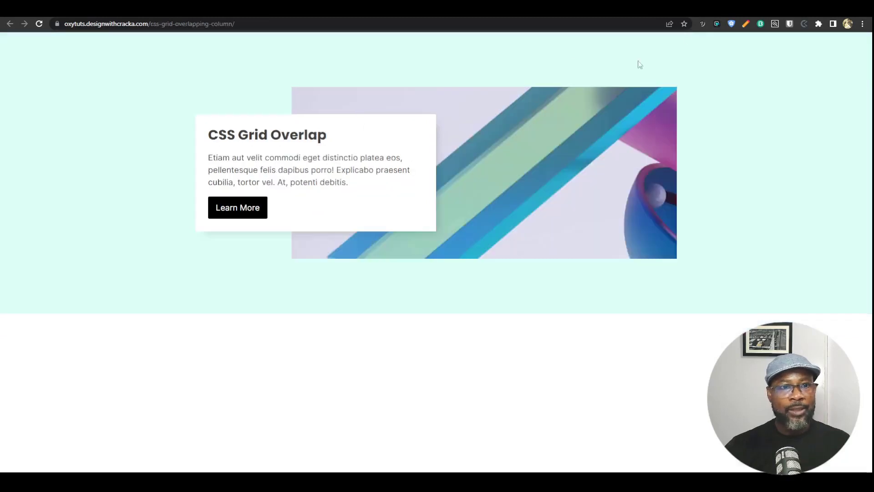
pyautogui.hotkey('ctrl', 'Tab')
pyautogui.hotkey('ctrl', 'shift', 'Tab')
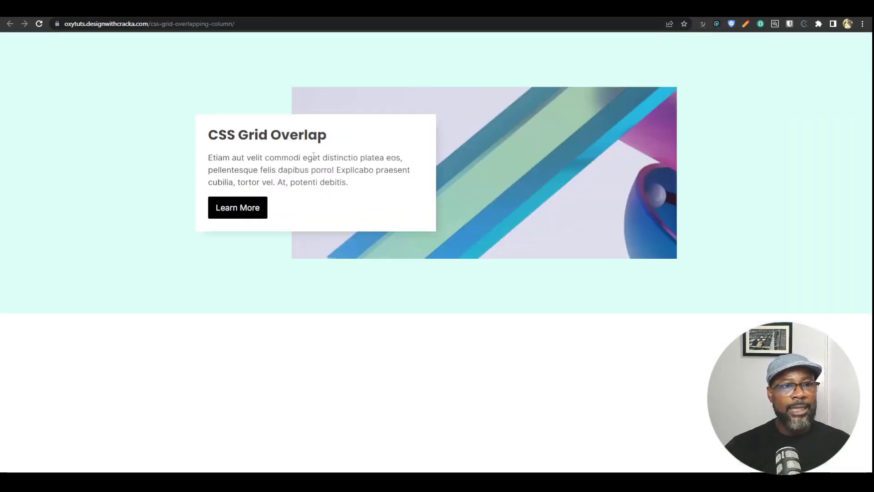
pyautogui.hotkey('ctrl', 'shift', 'Tab')
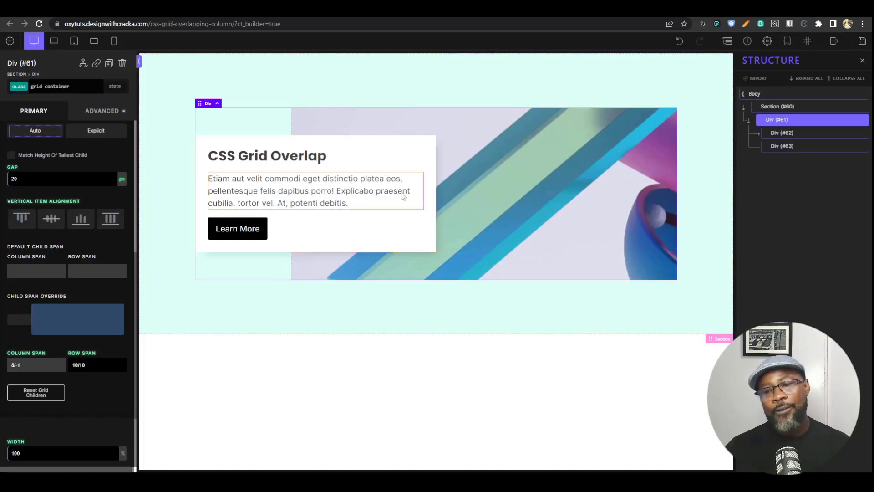
# - Preview the smaller breakpoints and apply the grid child layout to the container at the landscape phone breakpoint
pyautogui.click(54, 40)
pyautogui.click(74, 41)
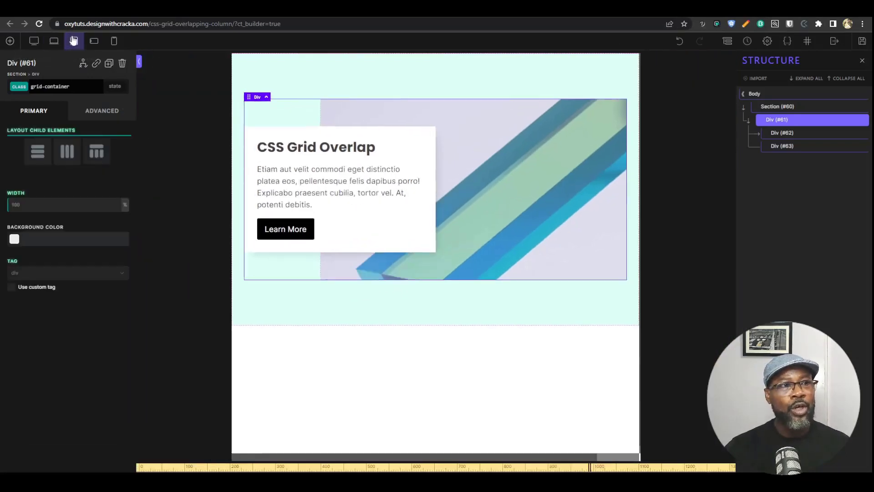
pyautogui.click(93, 41)
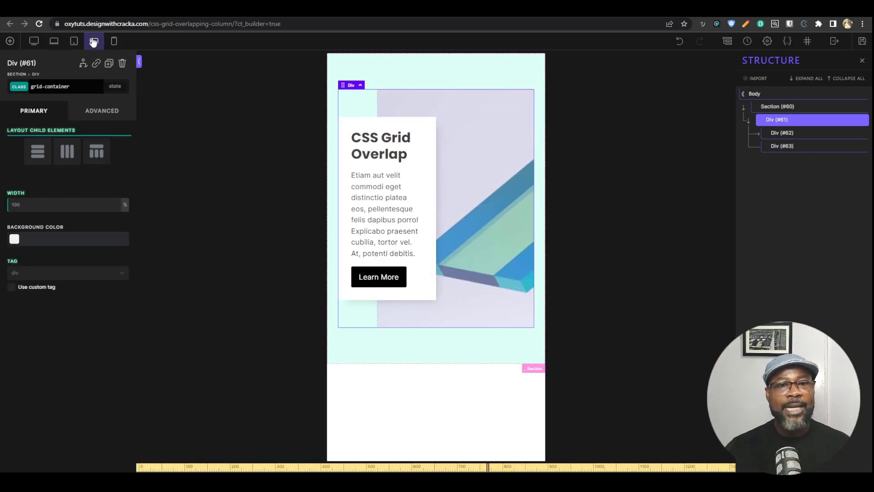
pyautogui.click(98, 153)
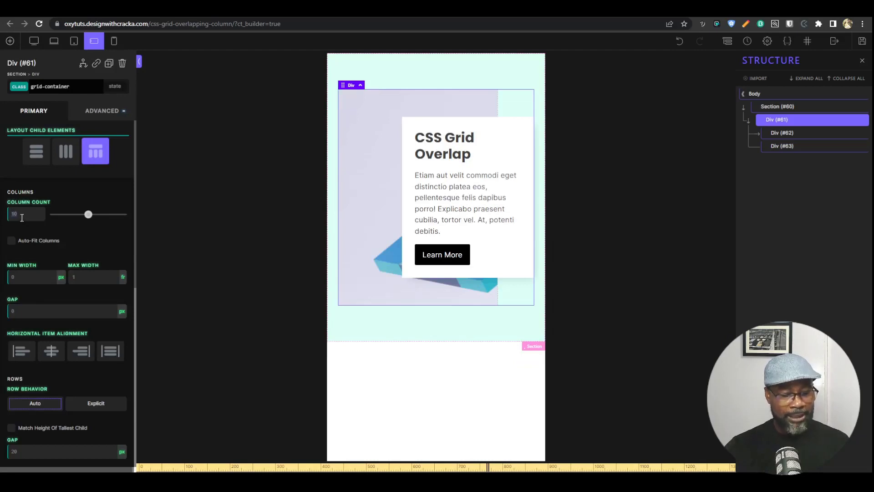
# - Set the image's child column span and row span overrides to 1 at the landscape phone breakpoint
pyautogui.scroll(-7, 91, 255)
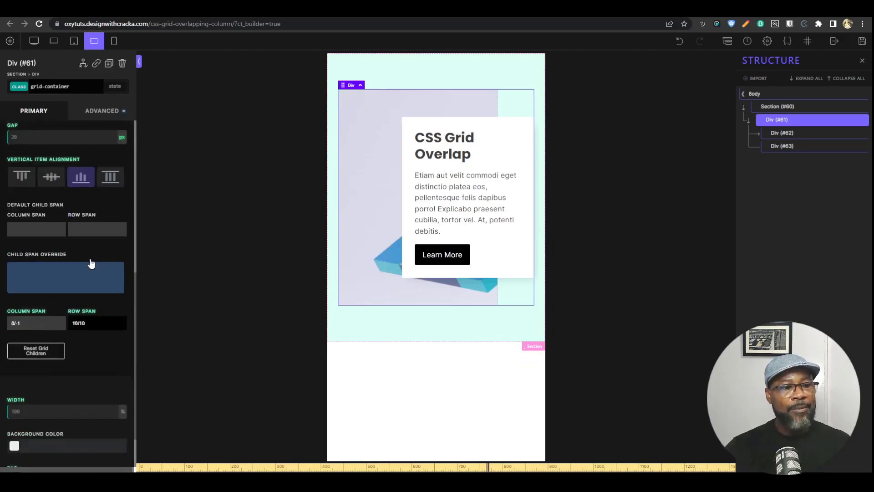
pyautogui.scroll(-2, 90, 260)
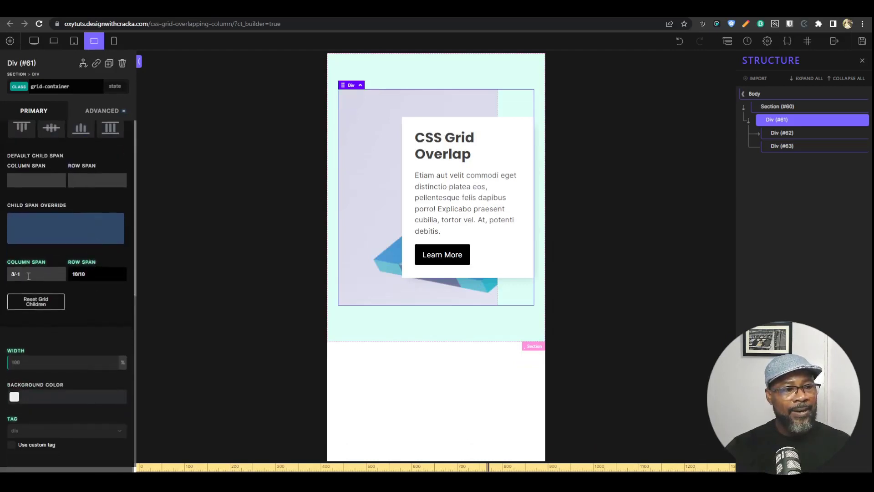
pyautogui.write('1')
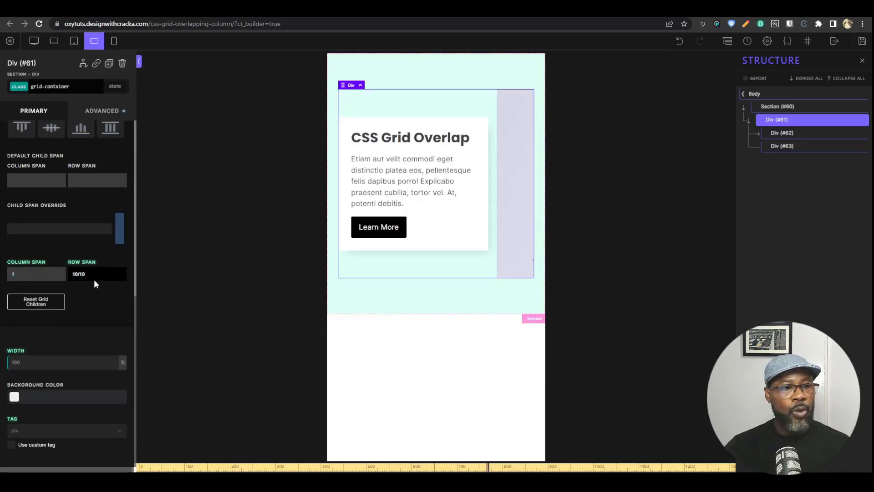
pyautogui.moveTo(93, 278); pyautogui.dragTo(66, 275)
pyautogui.write('1')
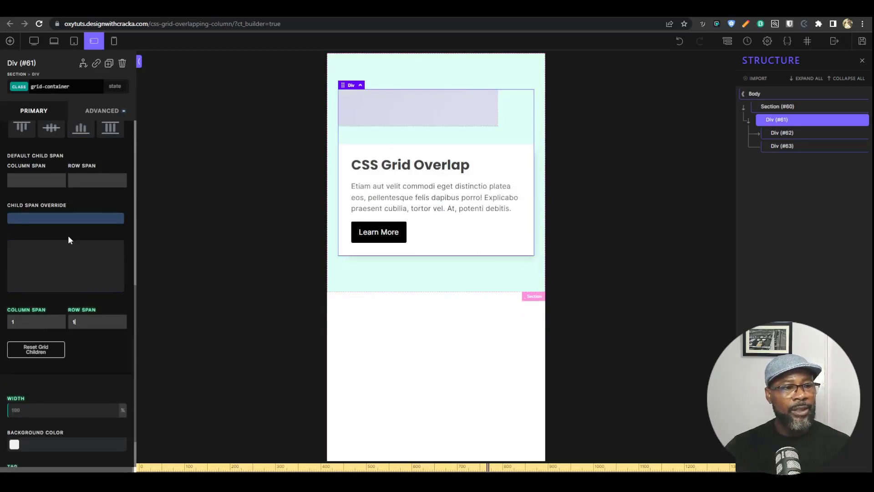
# - Set the content card's child column span and row span overrides to 1 at the landscape phone breakpoint
pyautogui.click(72, 257)
pyautogui.moveTo(33, 321); pyautogui.dragTo(4, 324)
pyautogui.write('1')
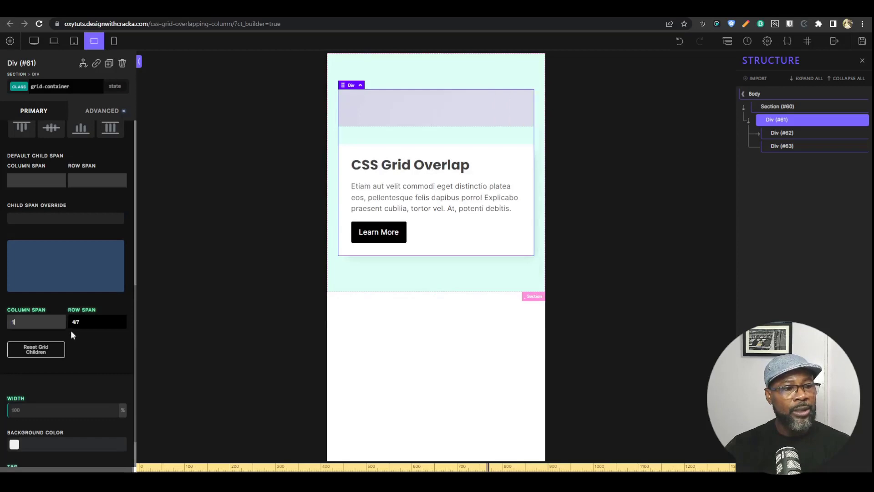
pyautogui.moveTo(90, 323); pyautogui.dragTo(72, 321)
pyautogui.write('1')
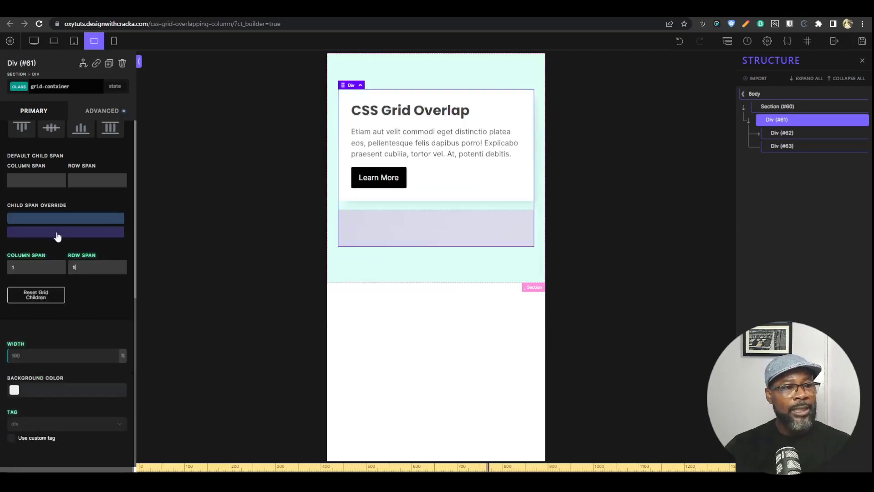
# - Set the grid container's row gap to 0 px for the landscape phone breakpoint
pyautogui.scroll(4, 61, 282)
pyautogui.click(50, 271)
pyautogui.write('0')
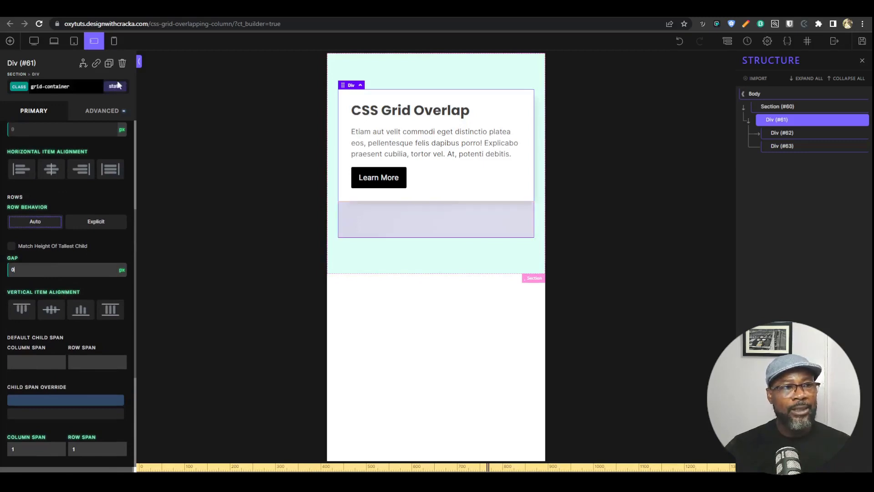
# - Return to the desktop breakpoint and restore the image's child column span override to 8/-1
pyautogui.click(34, 41)
pyautogui.scroll(-2, 19, 367)
pyautogui.click(19, 365)
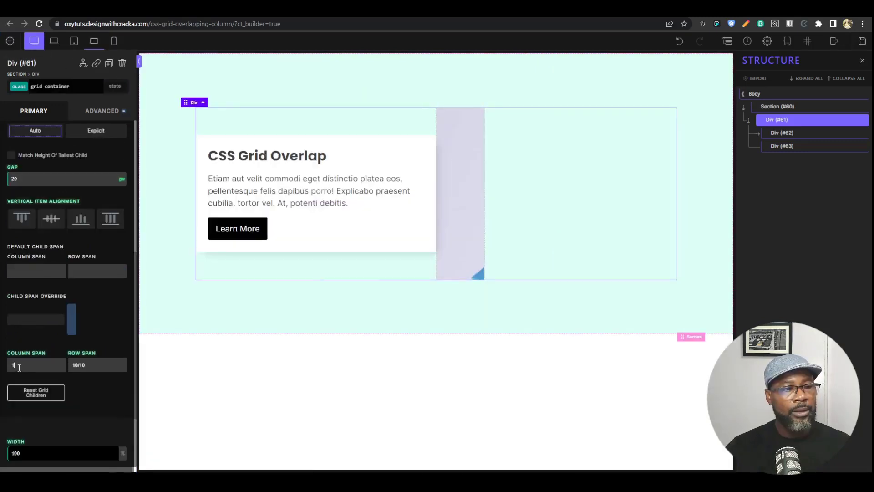
pyautogui.write('8/')
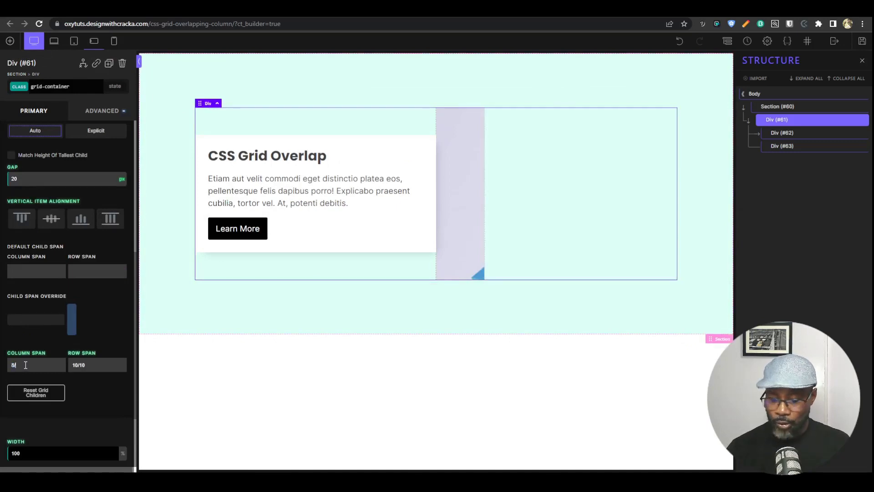
pyautogui.write('-1')
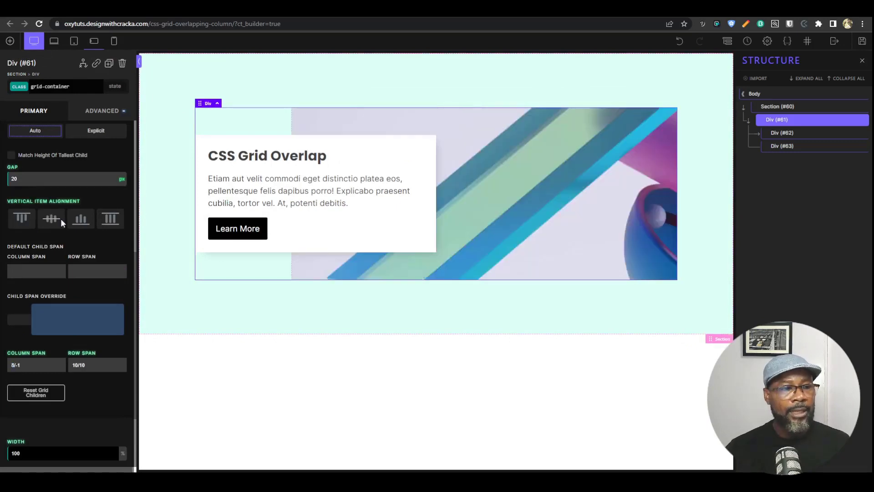
# - Try the grid container's Match Height Of Tallest Child option at the desktop breakpoint
pyautogui.click(94, 42)
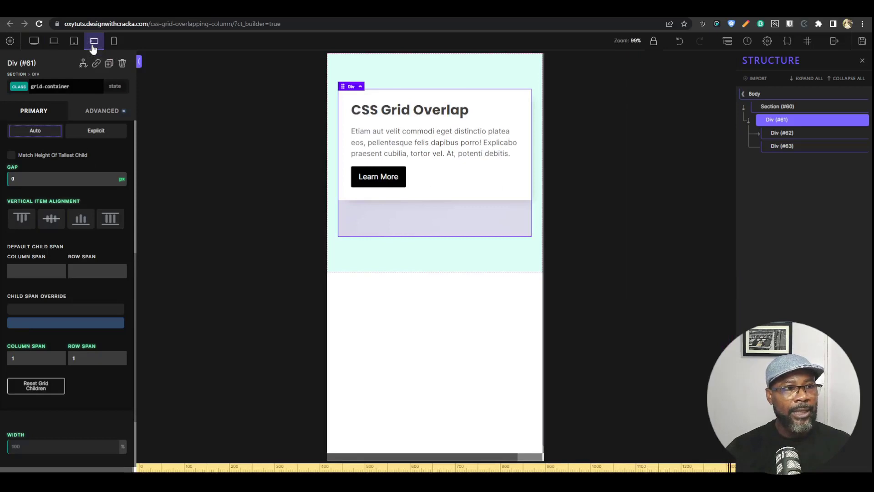
pyautogui.click(54, 42)
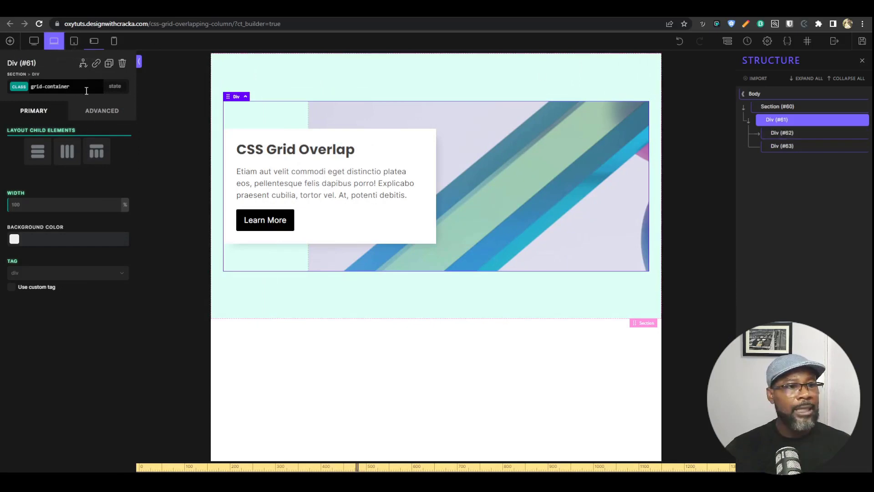
pyautogui.click(39, 42)
pyautogui.scroll(-5, 93, 319)
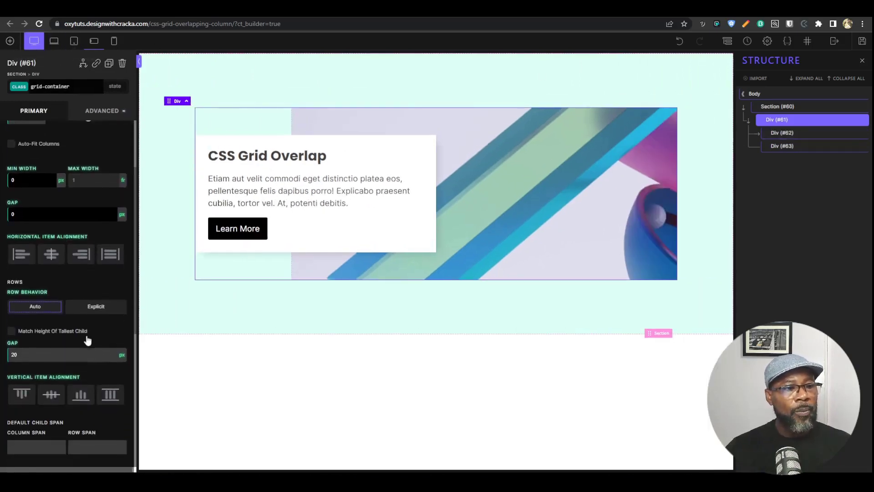
pyautogui.scroll(3, 87, 340)
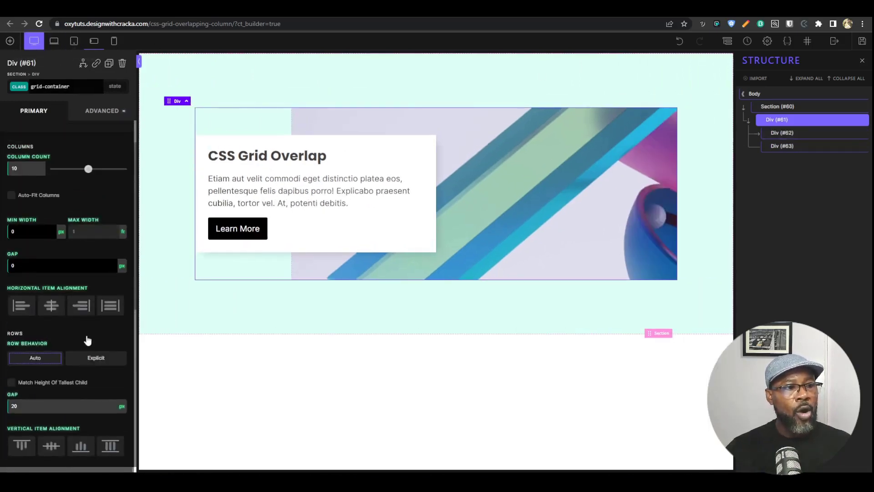
pyautogui.click(12, 384)
pyautogui.click(13, 383)
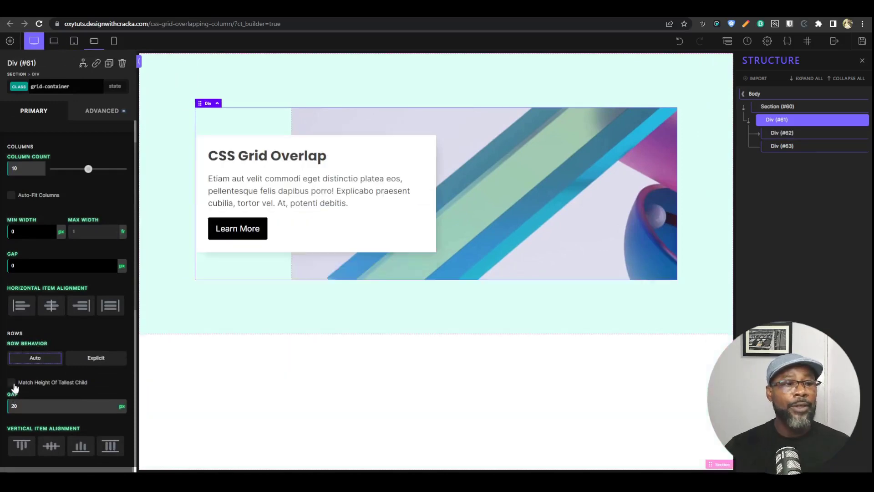
# - Try the grid container's Match Height Of Tallest Child option at the landscape phone breakpoint
pyautogui.click(93, 40)
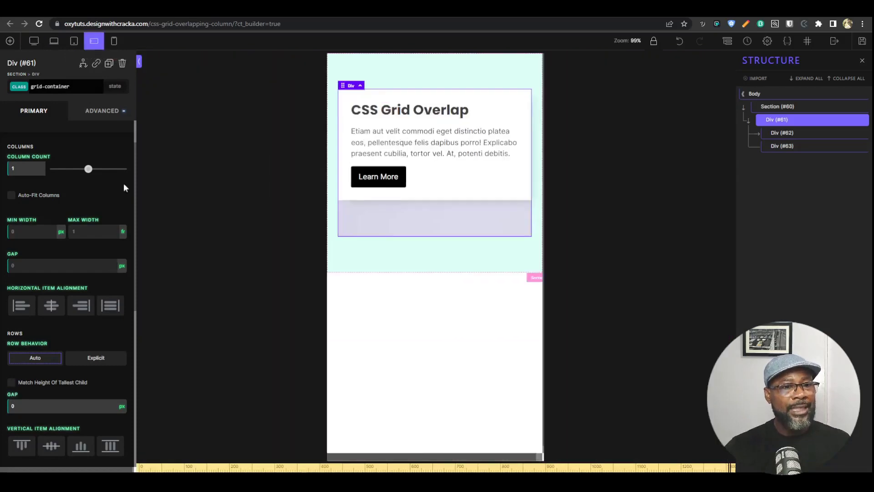
pyautogui.click(11, 383)
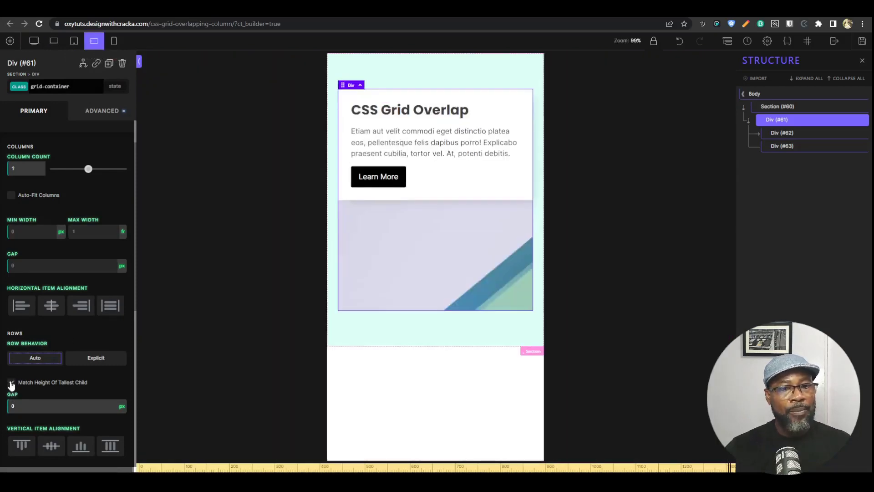
pyautogui.click(11, 384)
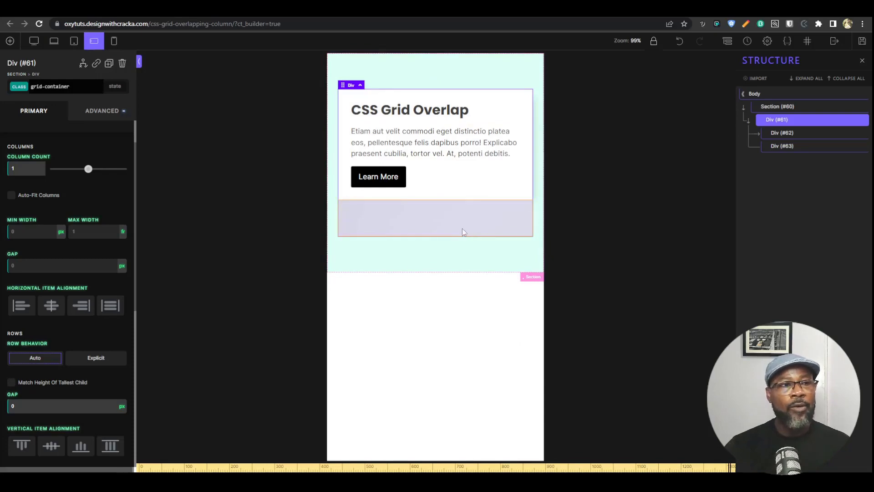
# - At the desktop breakpoint, set the image div's background size to cover and its background repeat to no-repeat
pyautogui.click(34, 40)
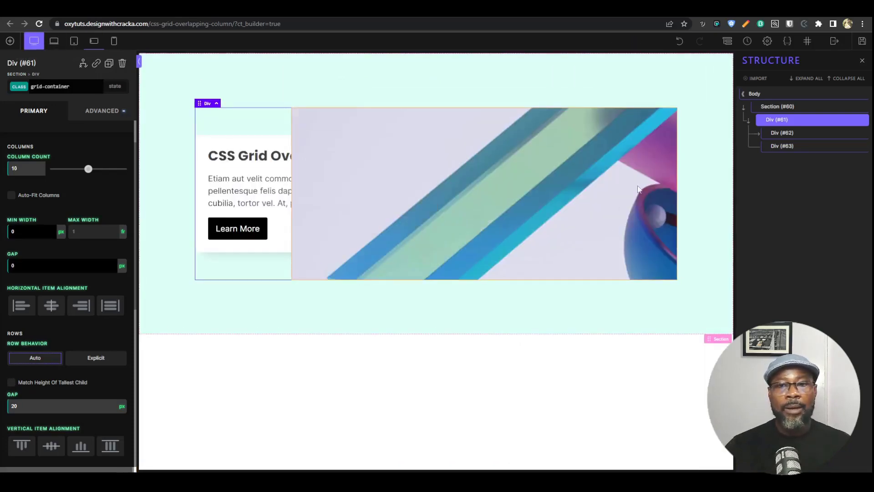
pyautogui.click(638, 189)
pyautogui.click(102, 111)
pyautogui.click(91, 138)
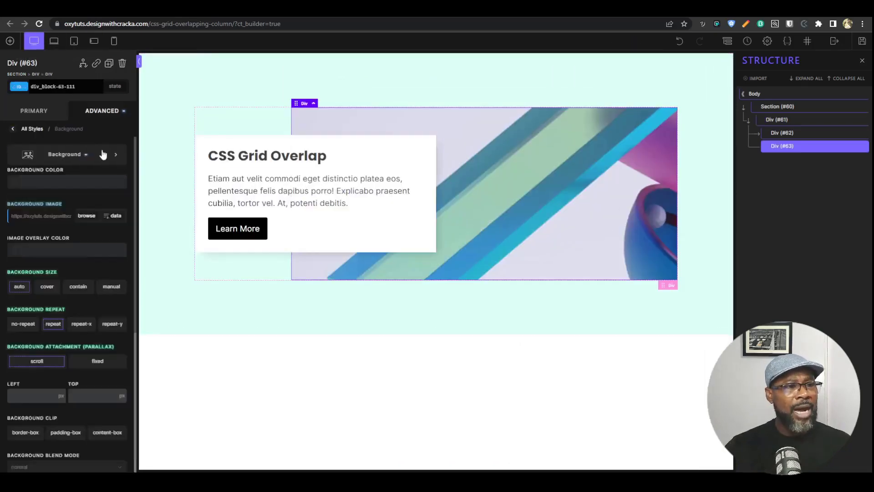
pyautogui.scroll(-1, 103, 155)
pyautogui.click(48, 264)
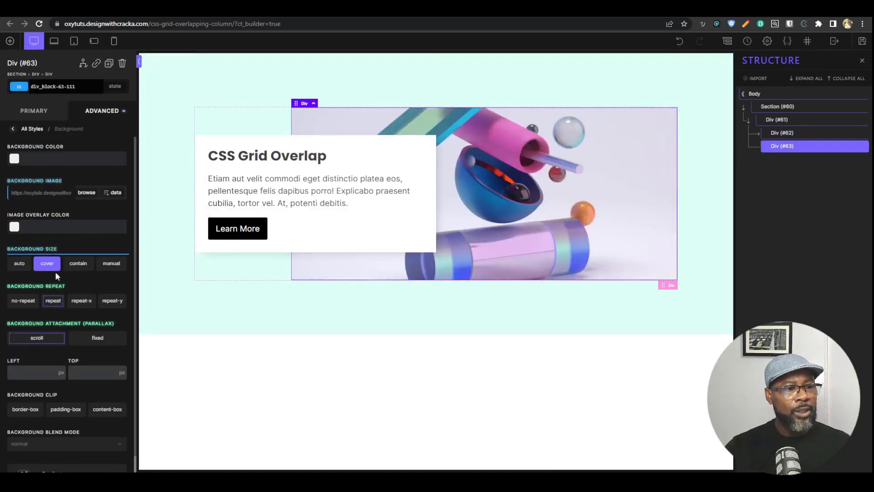
pyautogui.click(23, 301)
# - Set the image div's background position to 50% left and 50% top
pyautogui.click(32, 373)
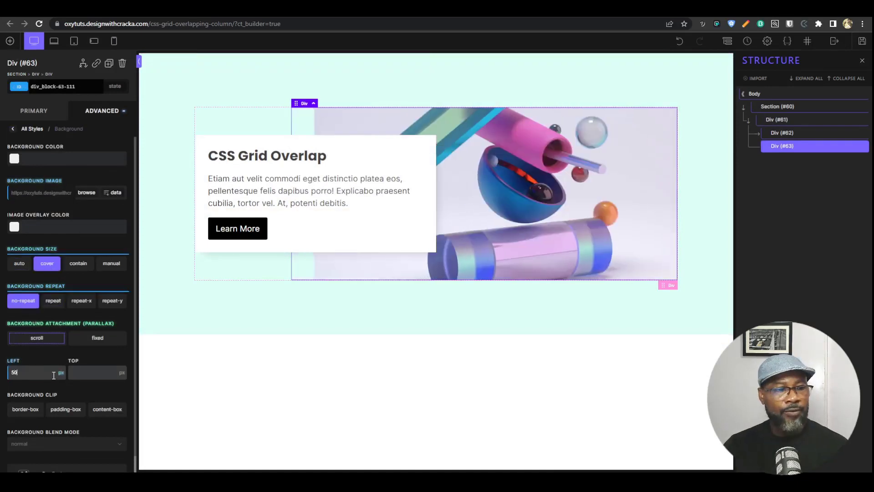
pyautogui.write('50%')
pyautogui.click(103, 373)
pyautogui.write('50%')
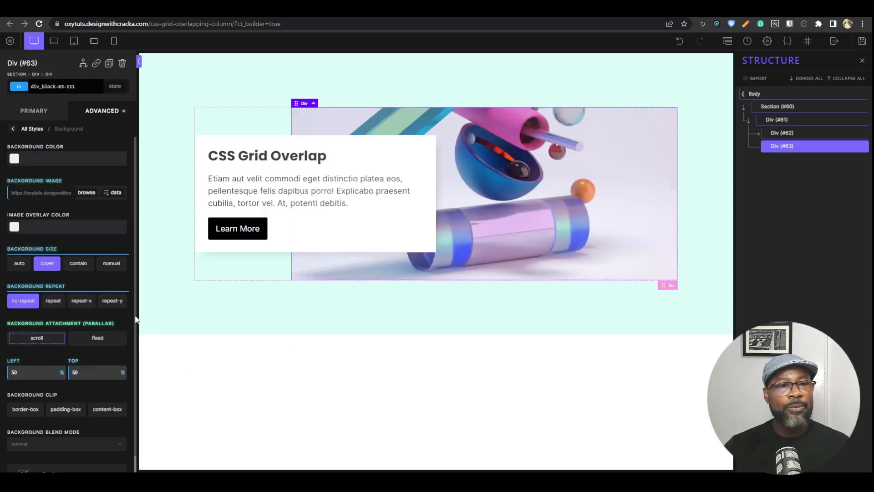
pyautogui.click(94, 114)
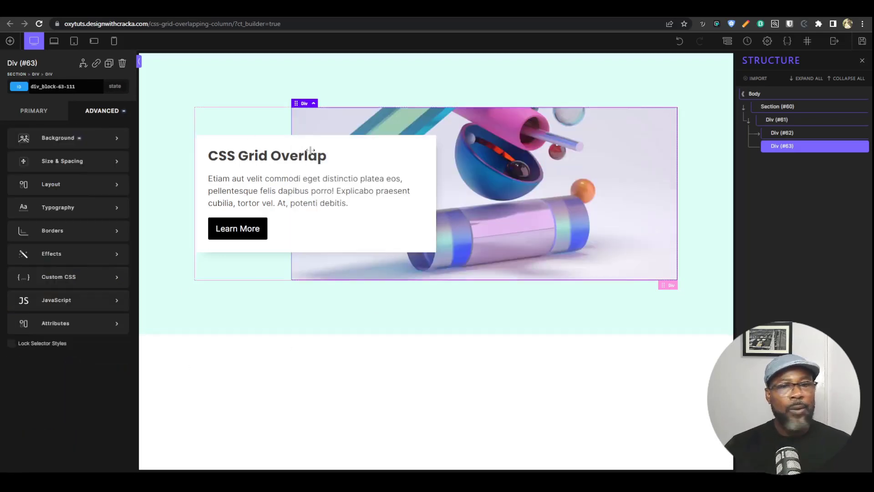
# - Set the image div's minimum height to 250 px for the landscape phone breakpoint
pyautogui.click(810, 121)
pyautogui.click(89, 46)
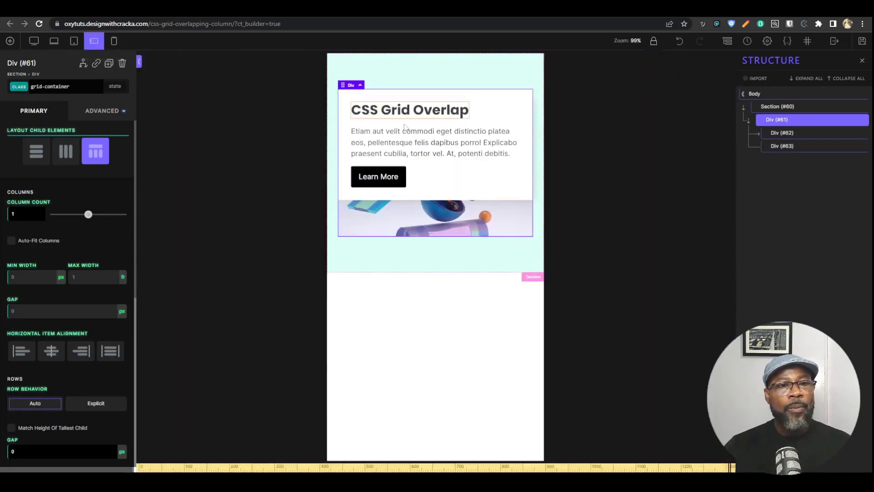
pyautogui.click(791, 148)
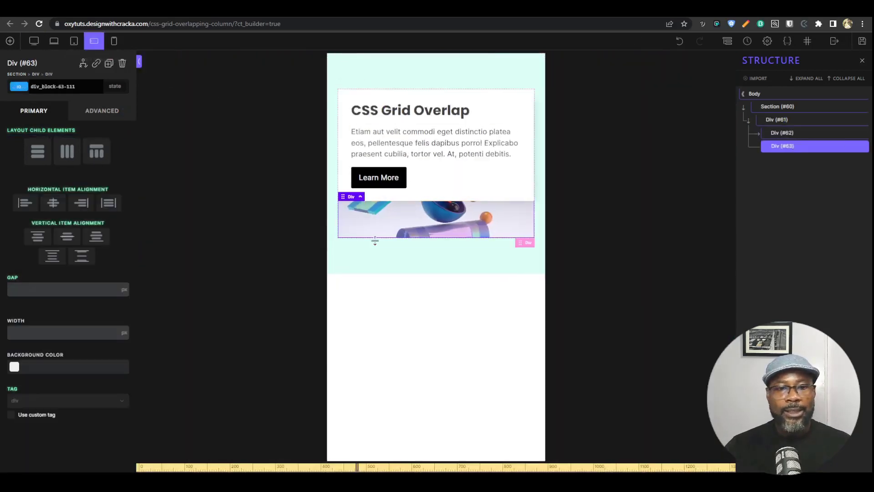
pyautogui.click(97, 112)
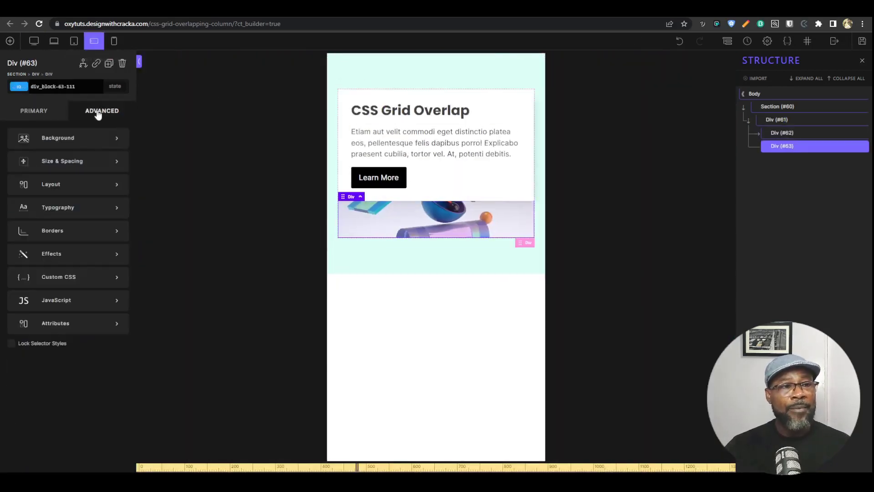
pyautogui.click(93, 161)
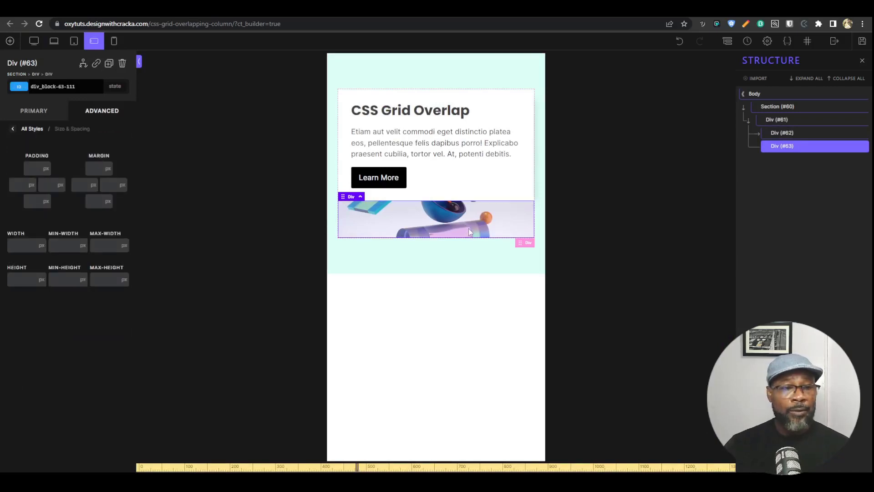
pyautogui.click(67, 276)
pyautogui.write('250')
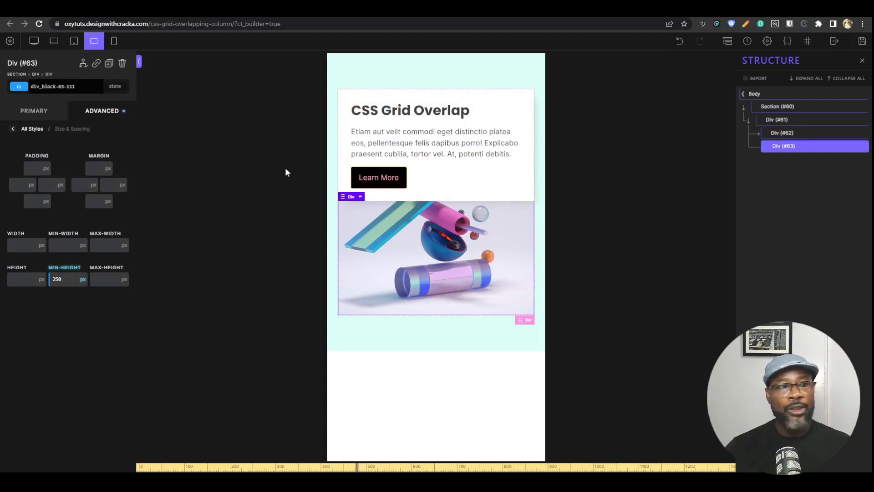
# - Add the custom CSS order:-1 to the image div at the landscape phone breakpoint
pyautogui.click(104, 112)
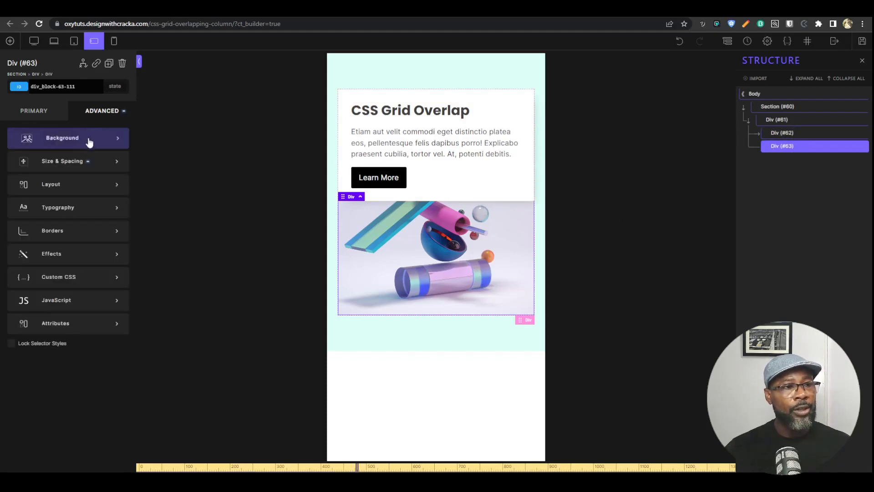
pyautogui.click(54, 185)
pyautogui.scroll(-5, 57, 355)
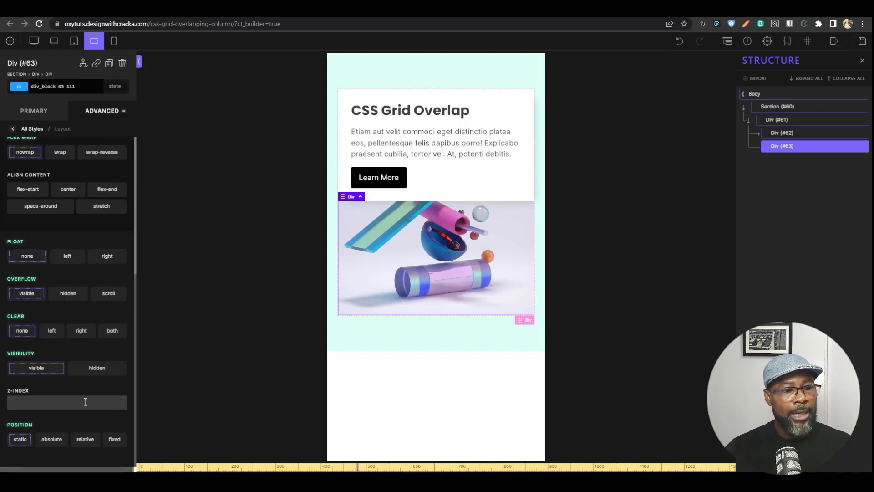
pyautogui.scroll(5, 87, 341)
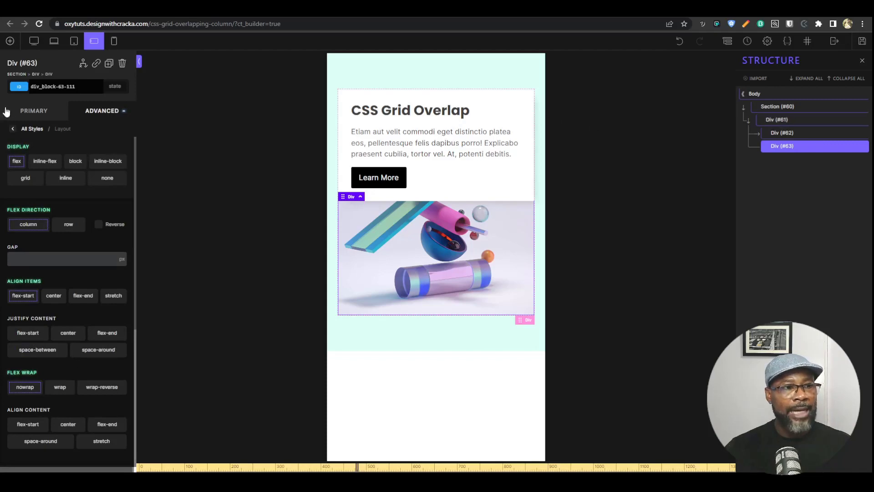
pyautogui.click(109, 114)
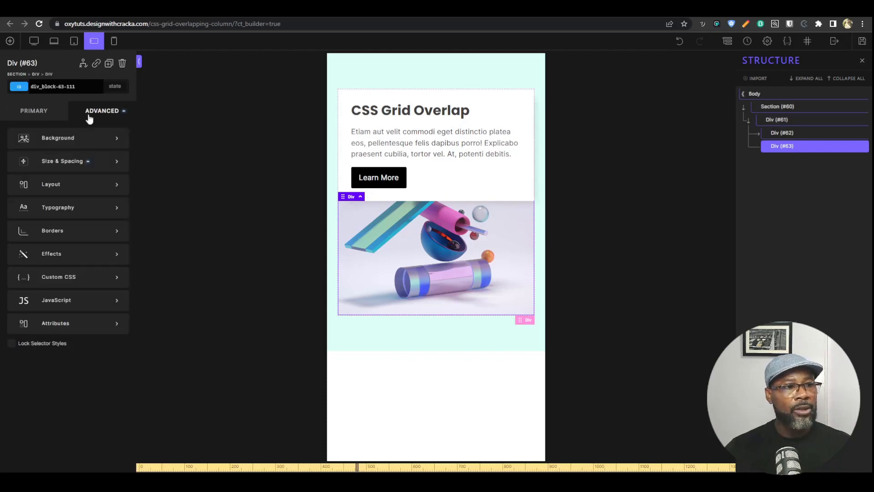
pyautogui.click(73, 276)
pyautogui.write('orde')
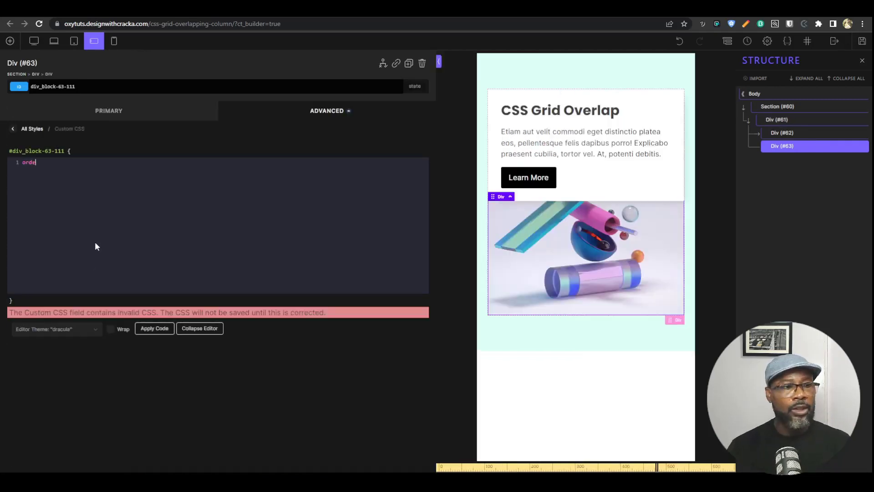
pyautogui.write('r:-1')
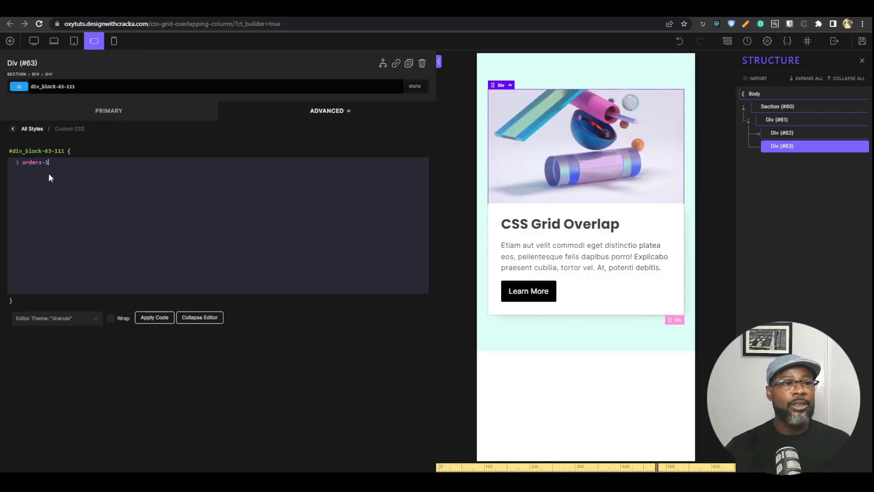
# - Try order values 1 and 2 in the image div's custom CSS, and restore order:-1
pyautogui.press('BackSpace')
pyautogui.press('BackSpace')
pyautogui.write('1')
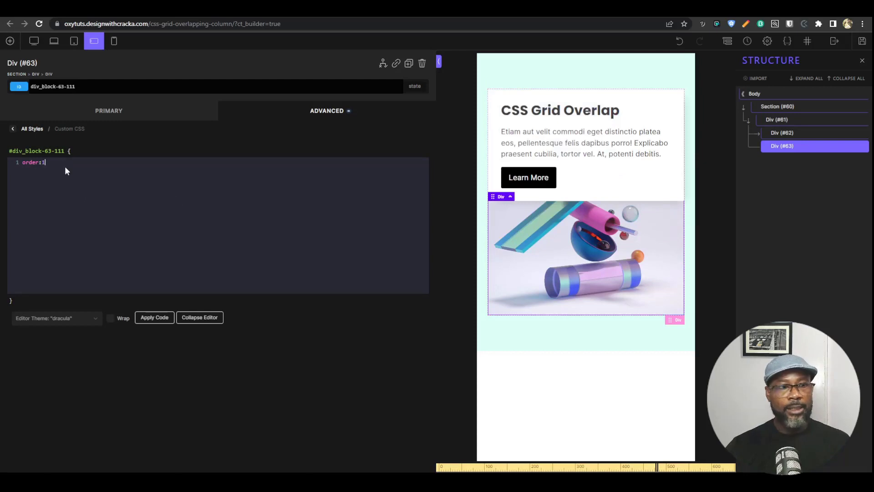
pyautogui.press('BackSpace')
pyautogui.write('2')
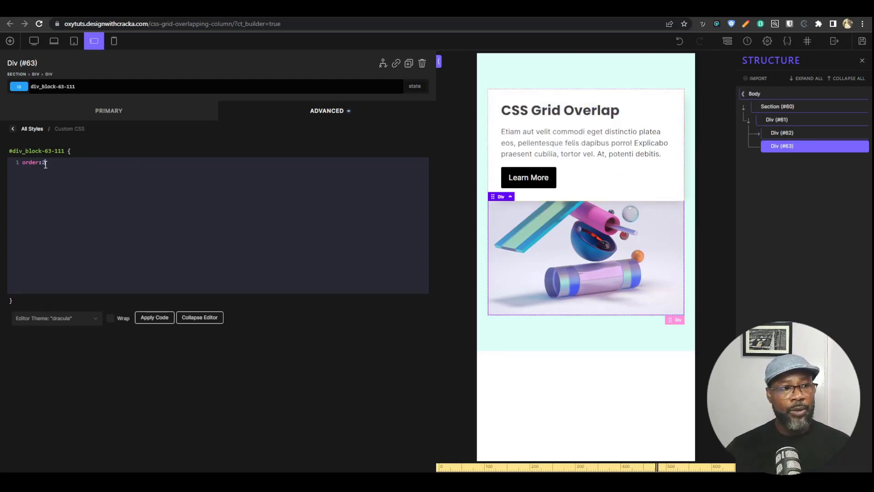
pyautogui.write('-1')
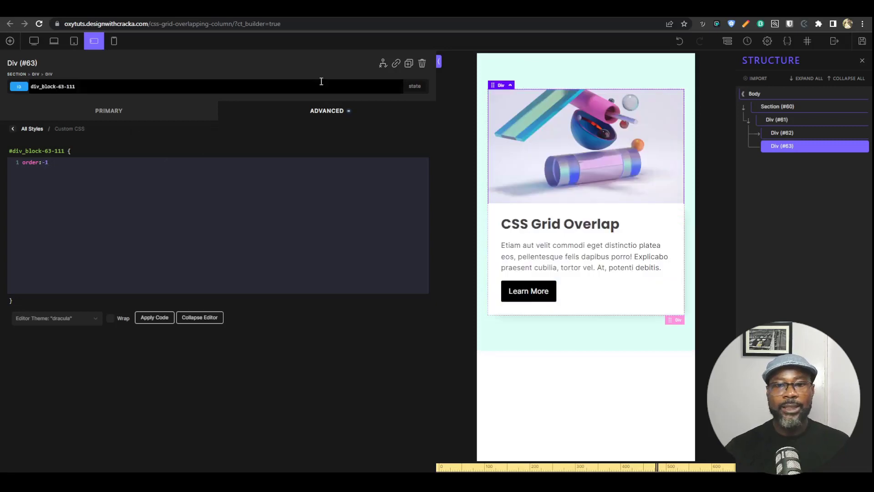
# - Check the section's layout at every breakpoint from portrait phone to desktop, with the custom CSS editor collapsed
pyautogui.click(114, 42)
pyautogui.click(94, 41)
pyautogui.click(74, 41)
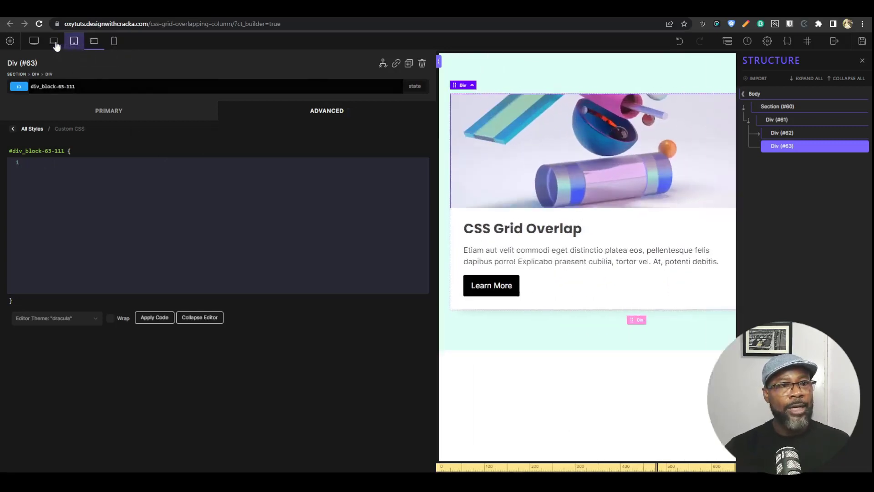
pyautogui.click(53, 41)
pyautogui.click(32, 44)
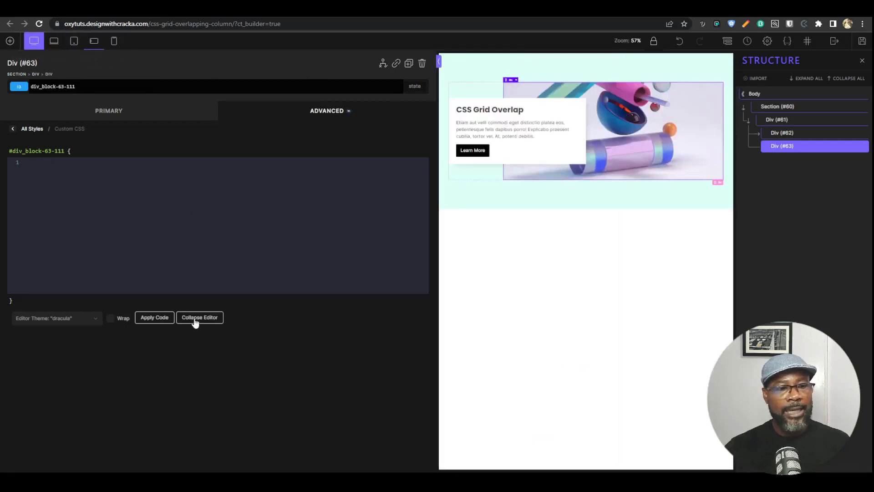
pyautogui.click(191, 317)
pyautogui.click(54, 41)
pyautogui.click(74, 41)
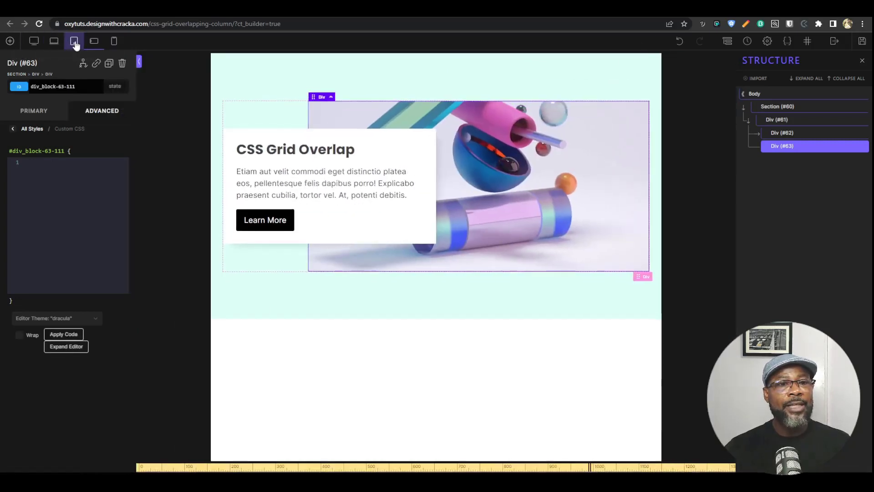
pyautogui.click(94, 41)
pyautogui.click(114, 41)
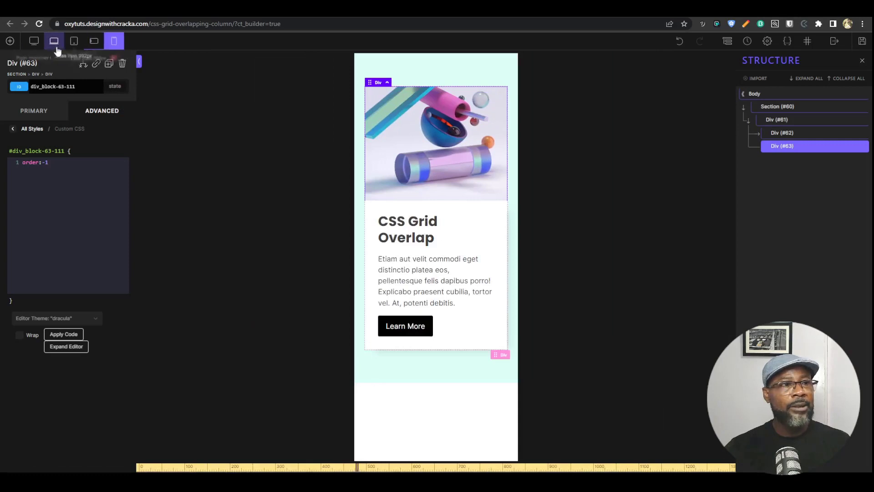
pyautogui.click(34, 41)
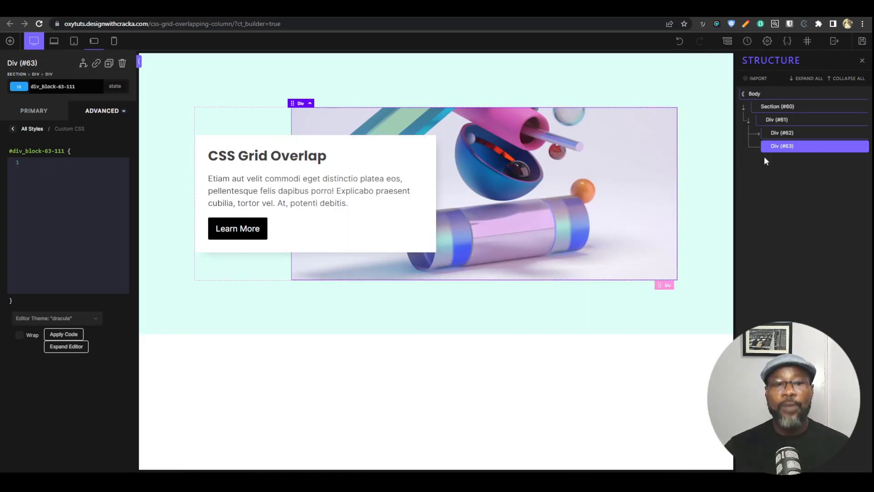
# - Try duplicating the whole overlap section to view a second copy below it, and delete the copy
pyautogui.click(748, 121)
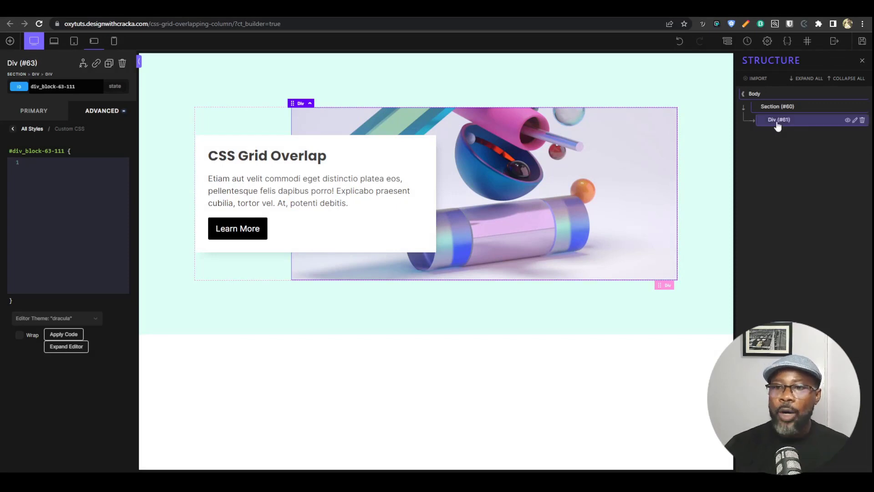
pyautogui.click(778, 121)
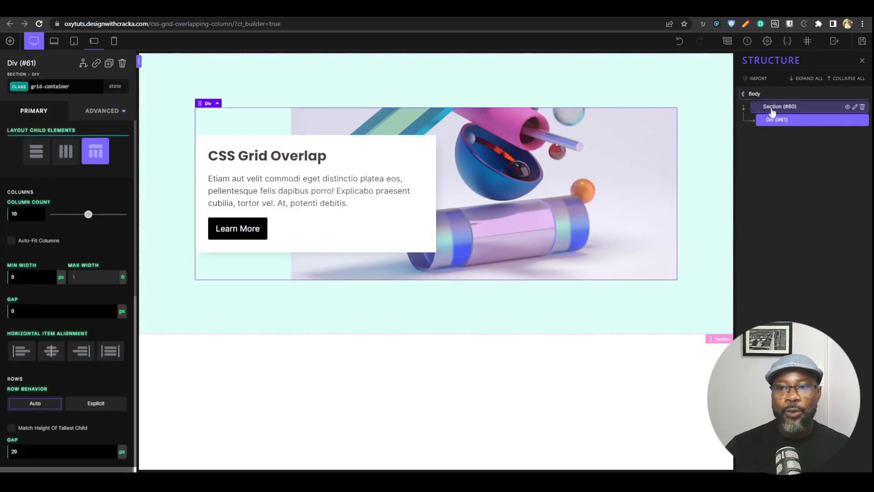
pyautogui.click(773, 112)
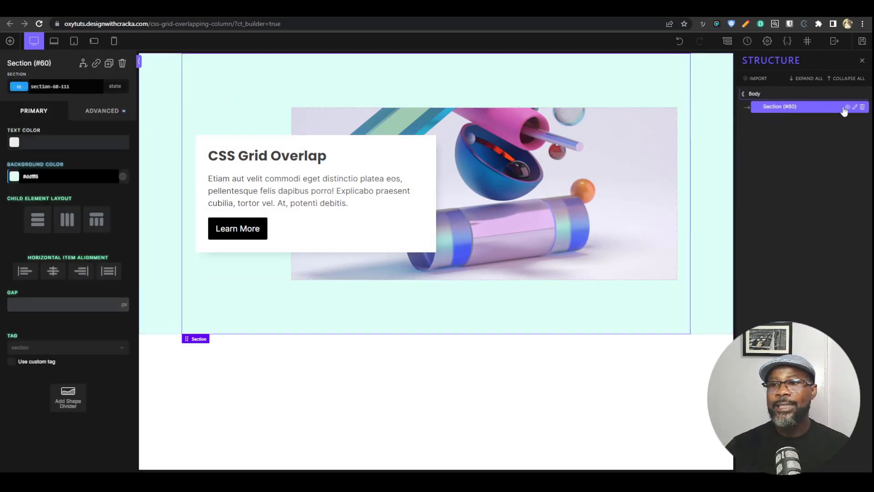
pyautogui.hotkey('ctrl', 'd')
pyautogui.scroll(-3, 519, 303)
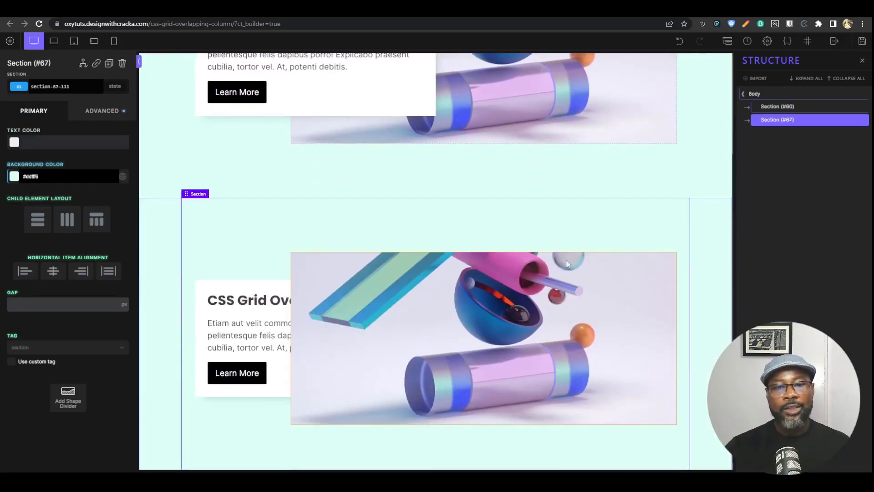
pyautogui.scroll(3, 587, 309)
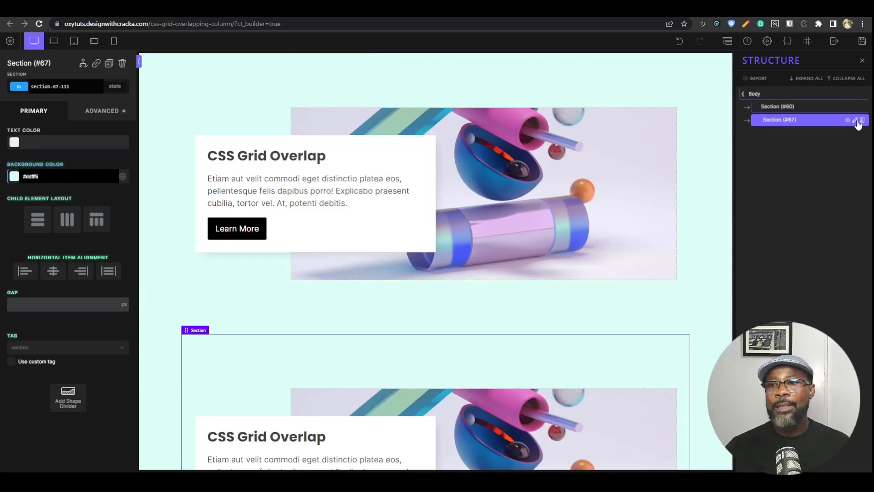
pyautogui.click(862, 120)
# - Add the class grid-alt-section to the remaining section
pyautogui.click(793, 109)
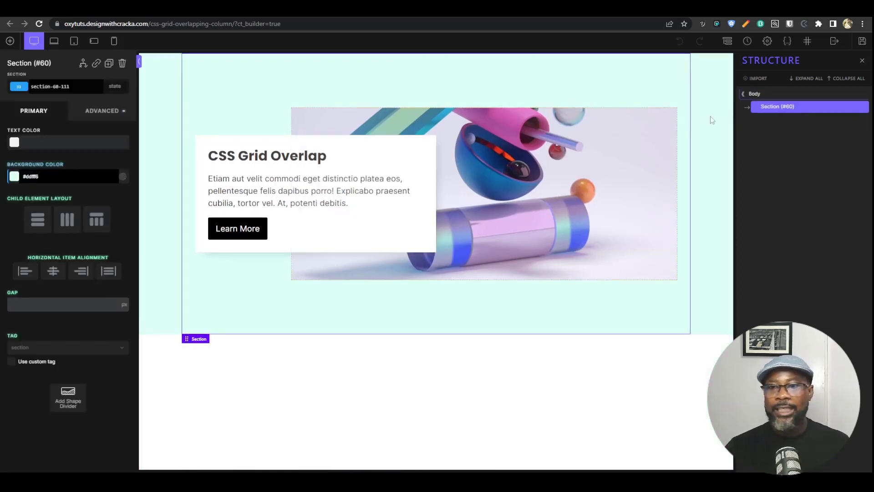
pyautogui.click(76, 87)
pyautogui.click(76, 87)
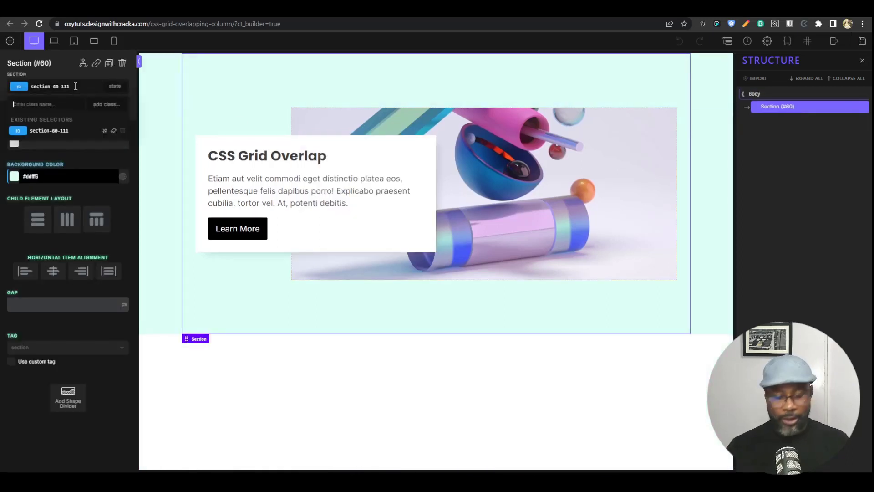
pyautogui.write('l')
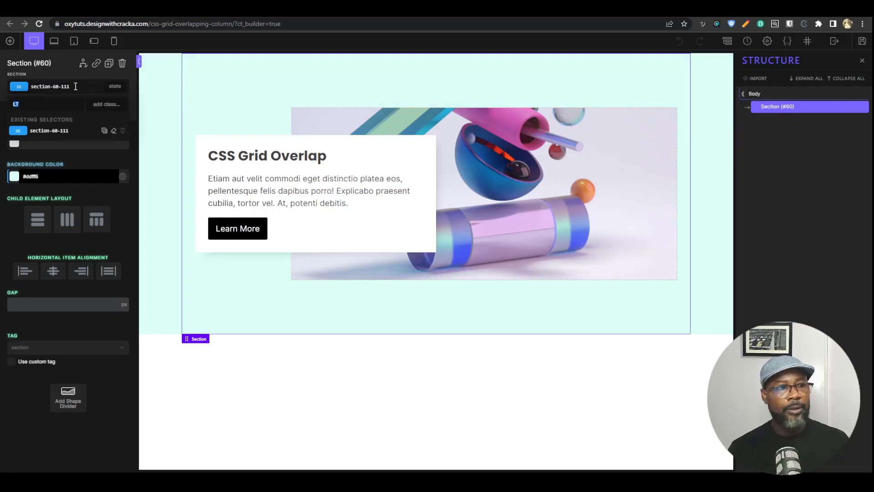
pyautogui.write('g')
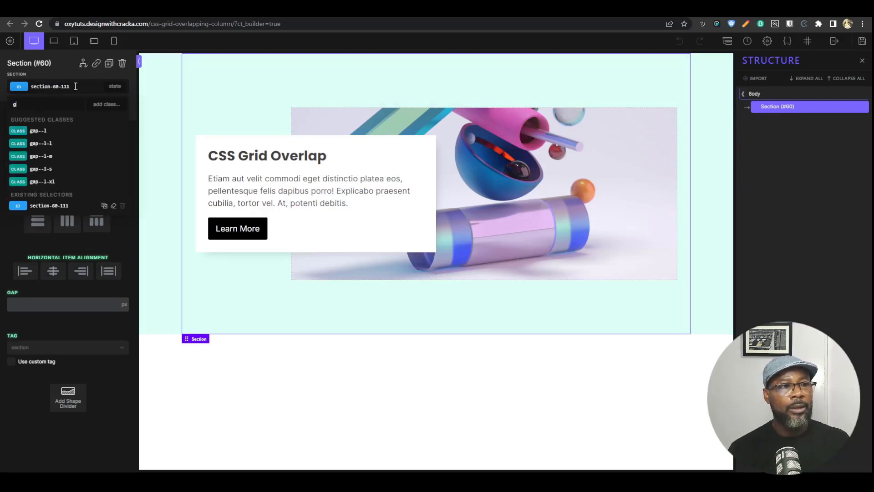
pyautogui.write('rid-alt')
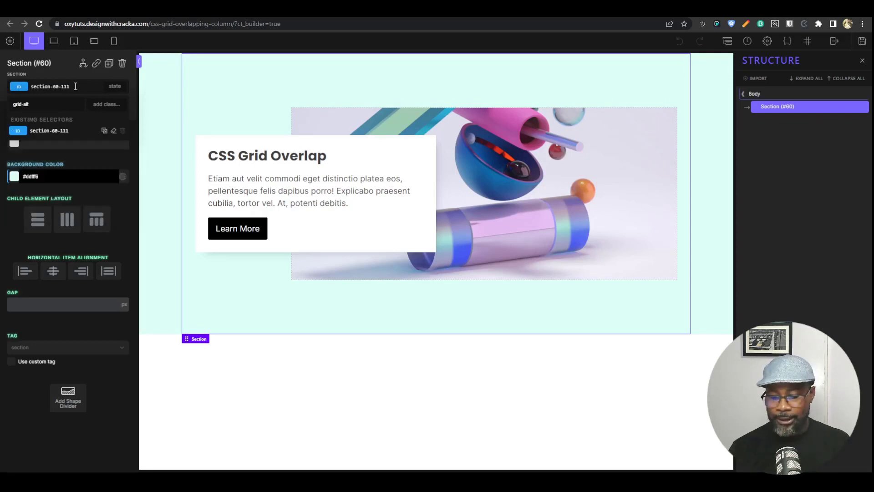
pyautogui.write('-section')
pyautogui.press('Return')
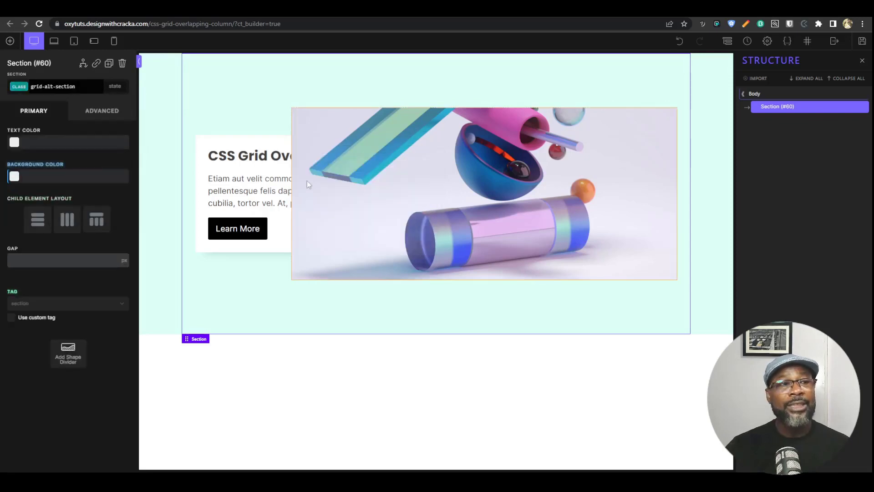
# - Add the class grid-child-overlap to the card div inside the grid container
pyautogui.click(747, 107)
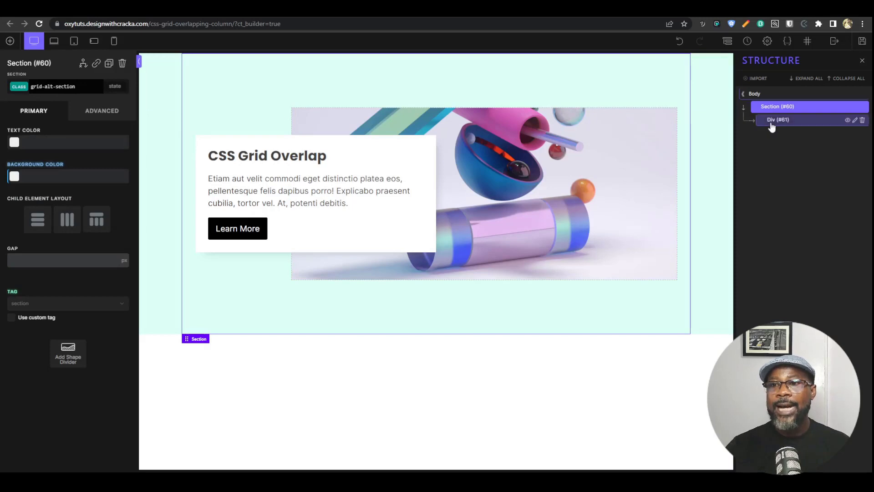
pyautogui.click(773, 121)
pyautogui.click(749, 120)
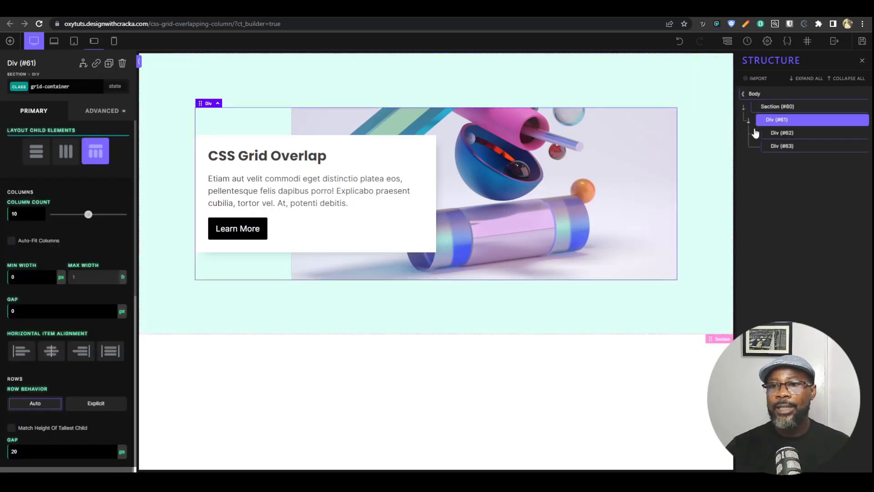
pyautogui.click(779, 135)
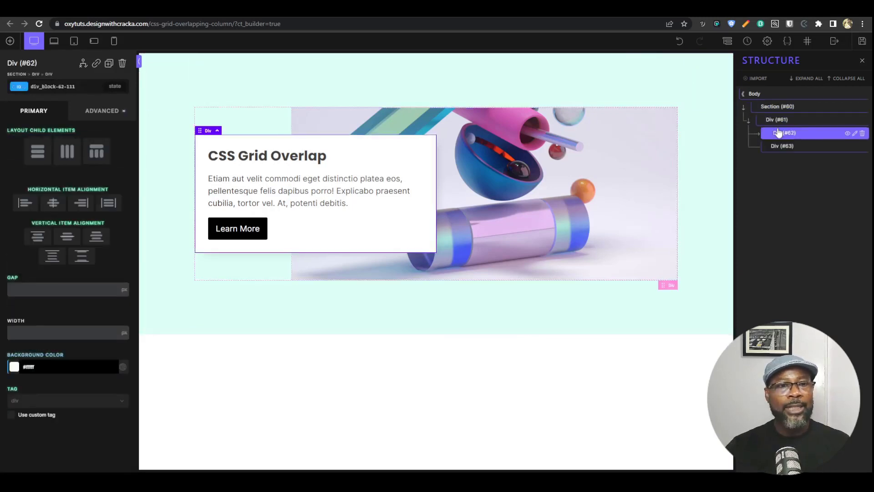
pyautogui.click(58, 85)
pyautogui.write('grid-child-overlap')
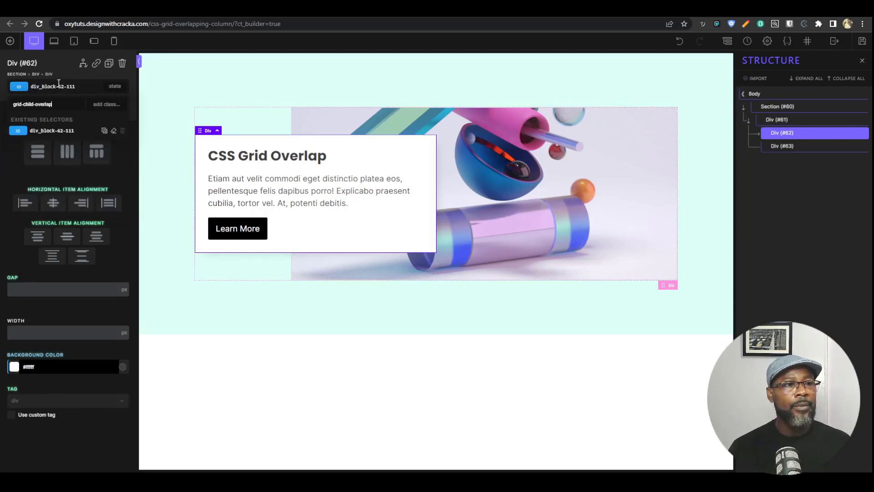
pyautogui.press('Return')
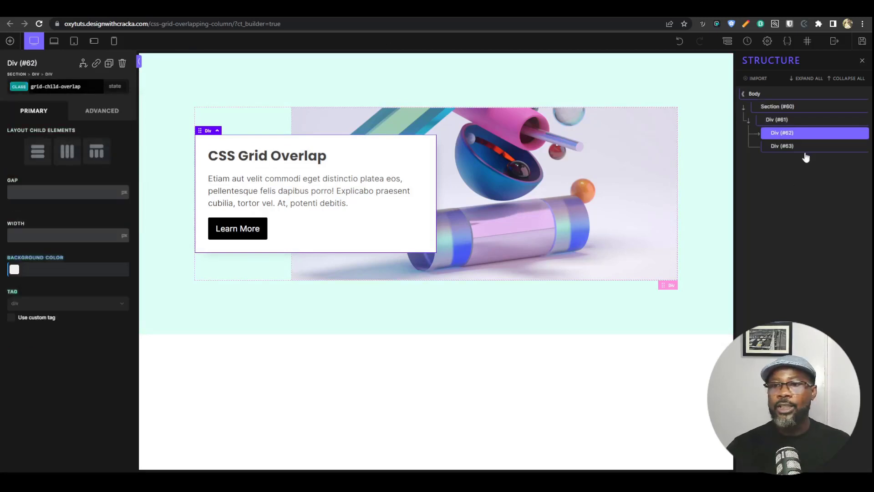
# - Add the class grid-child-bg to the image div inside the grid container
pyautogui.click(756, 152)
pyautogui.click(45, 86)
pyautogui.write('rid')
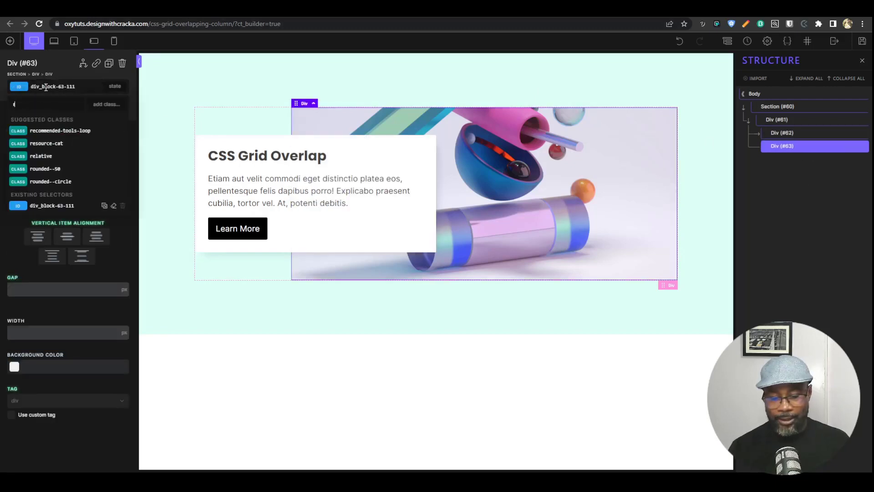
pyautogui.write('grid')
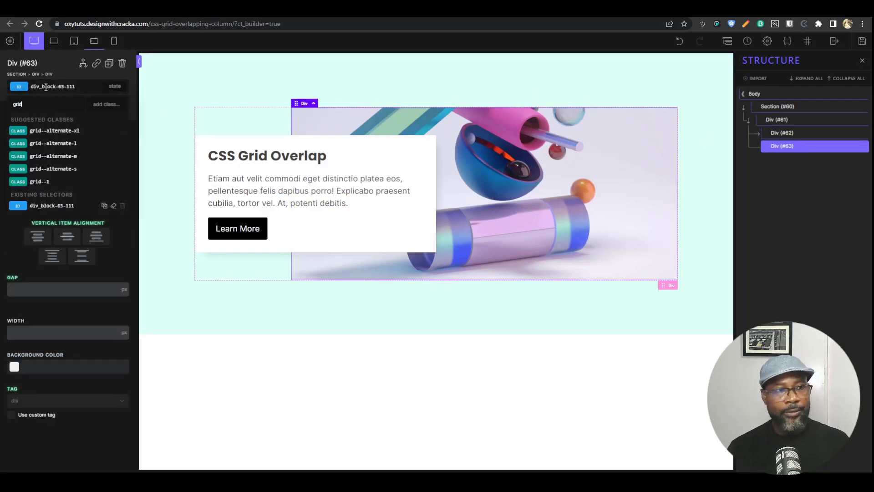
pyautogui.write('-child-')
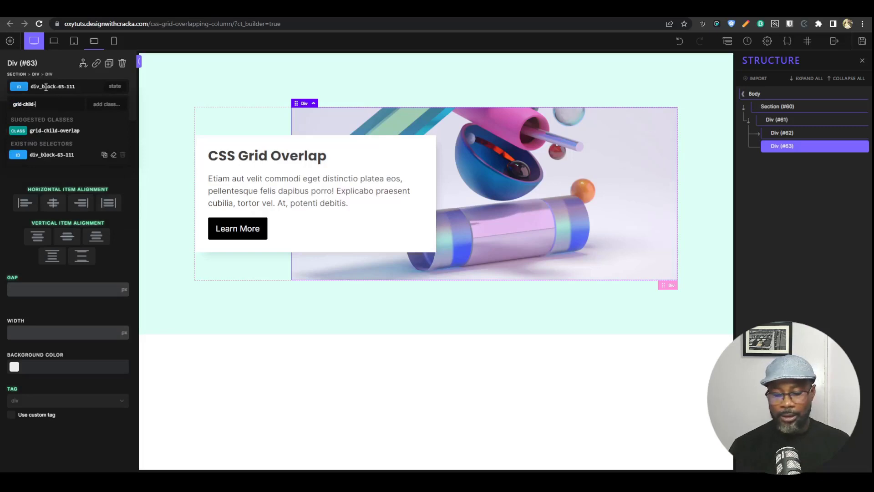
pyautogui.write('bg')
pyautogui.press('Return')
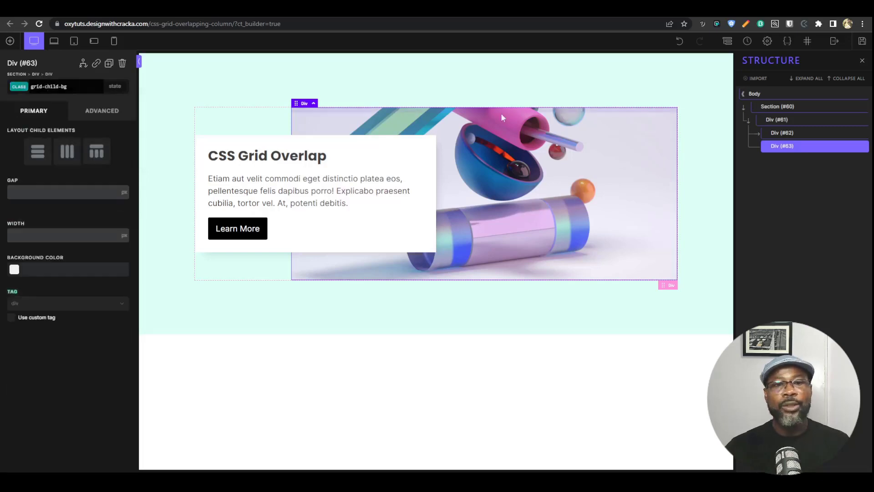
# - Open the CSS-grid stylesheet in the enabled Uncategorized stylesheet folder
pyautogui.click(856, 43)
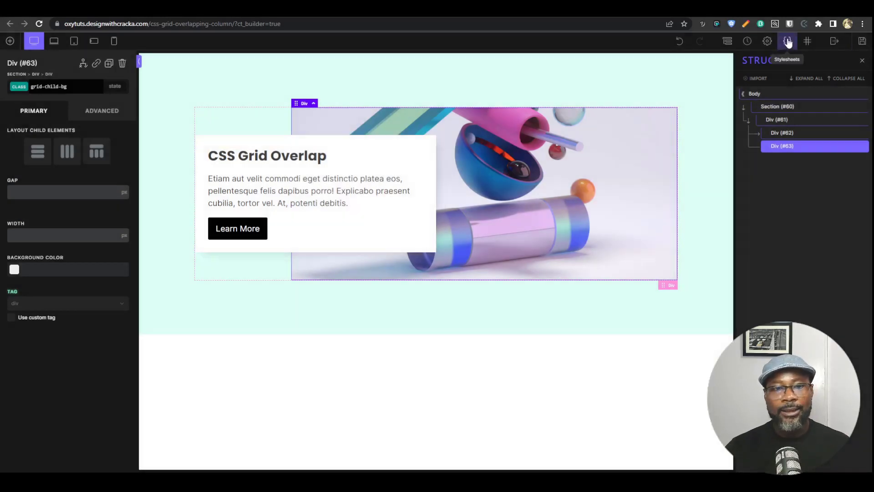
pyautogui.click(788, 41)
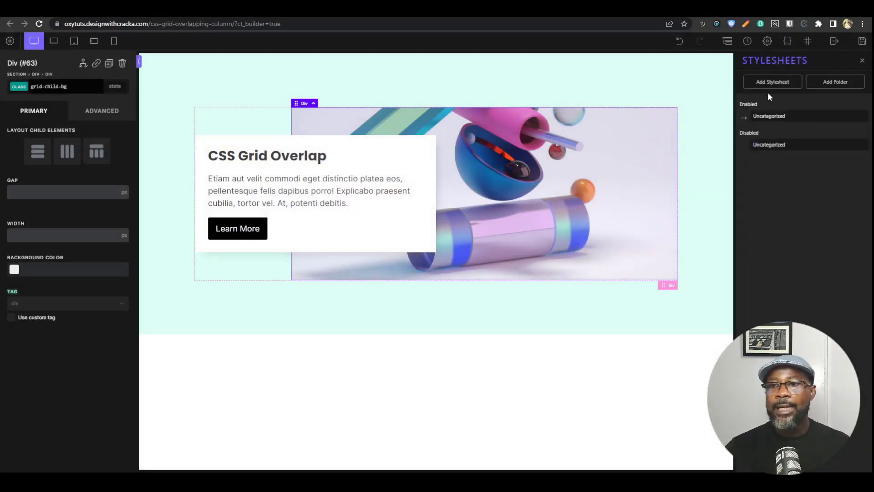
pyautogui.click(781, 116)
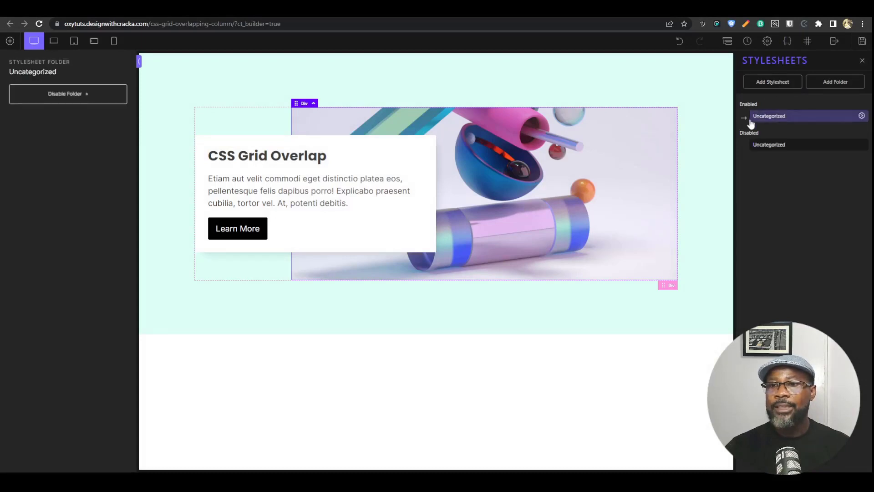
pyautogui.click(745, 118)
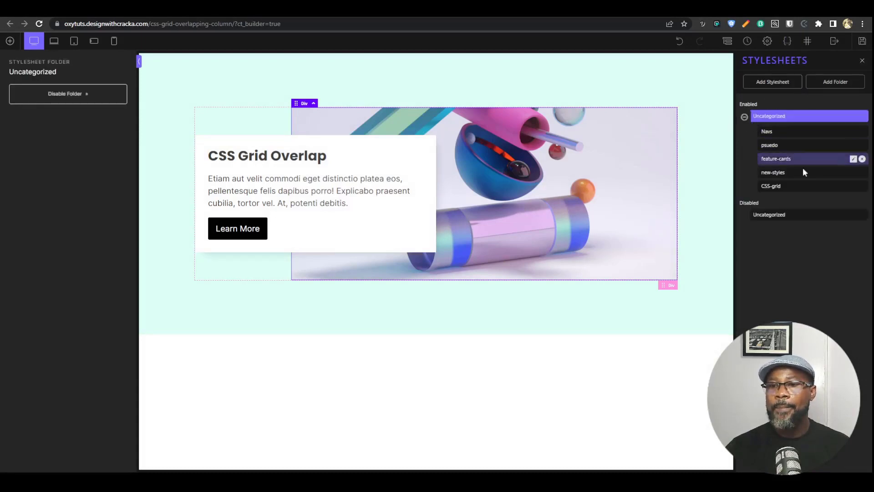
pyautogui.click(797, 186)
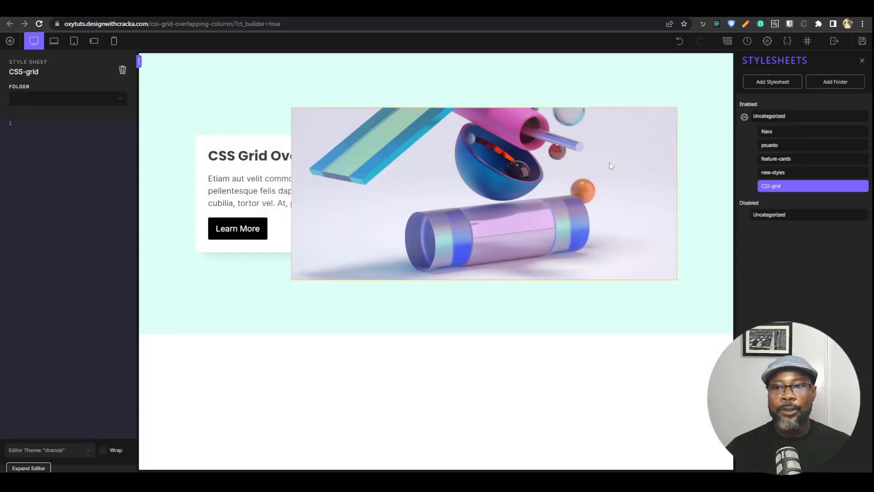
# - Copy the section's class name grid-alt-section and reopen the CSS-grid stylesheet in the expanded editor
pyautogui.click(319, 98)
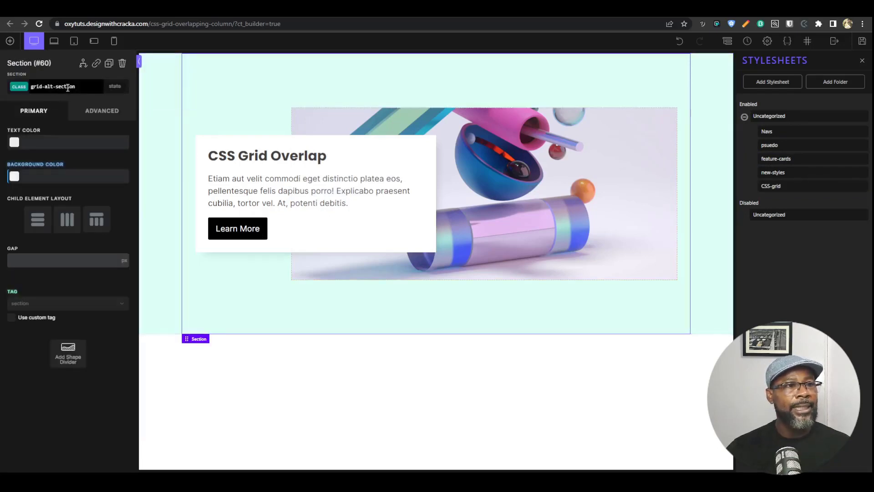
pyautogui.click(75, 89)
pyautogui.click(75, 89)
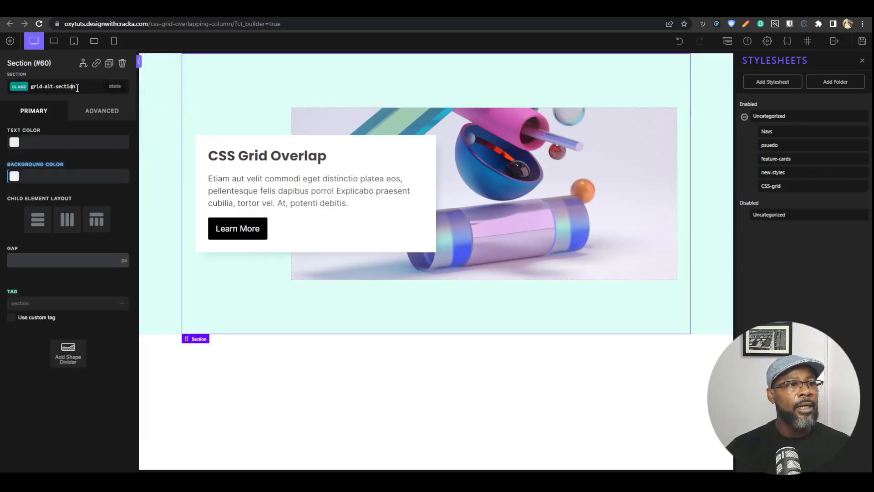
pyautogui.doubleClick(77, 89)
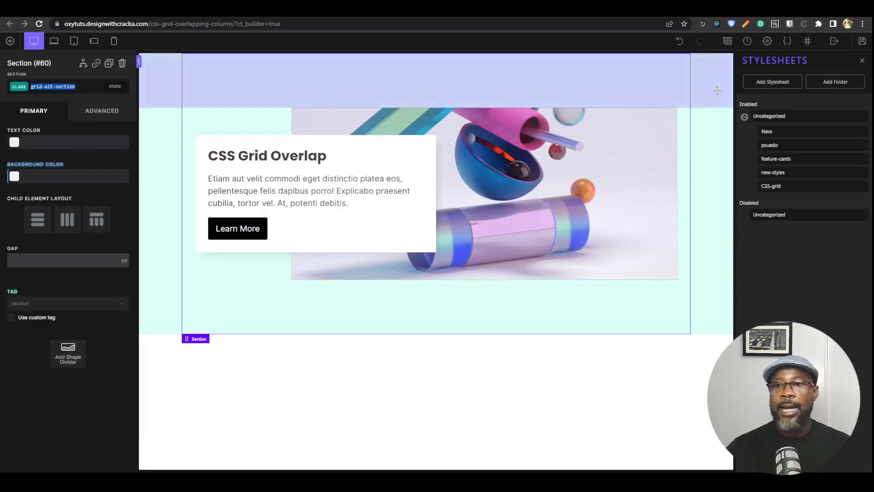
pyautogui.click(771, 186)
pyautogui.click(121, 210)
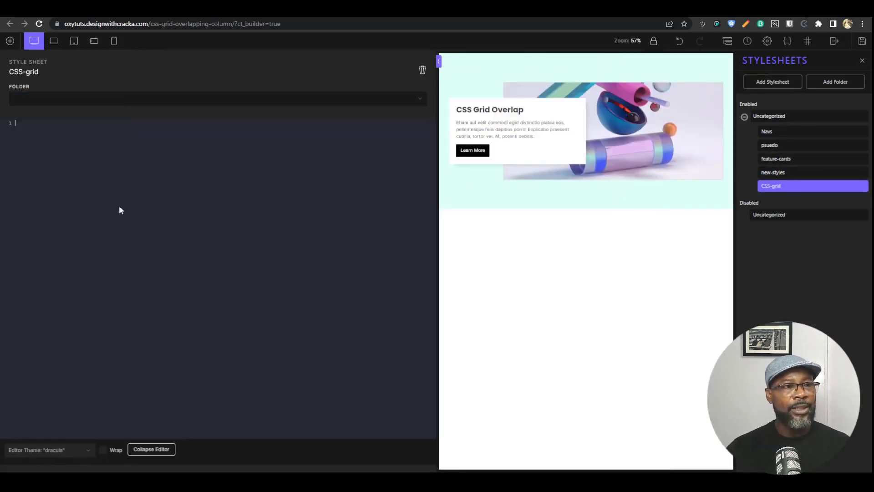
# - Start a rule in the CSS-grid stylesheet with the selector .grid-alt-section:nth-child(even)
pyautogui.write('.grid-alt-section')
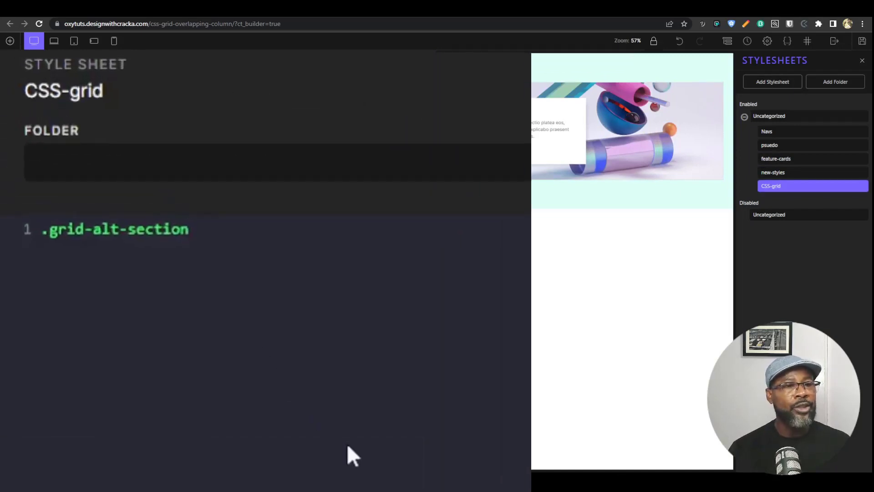
pyautogui.write(':nth')
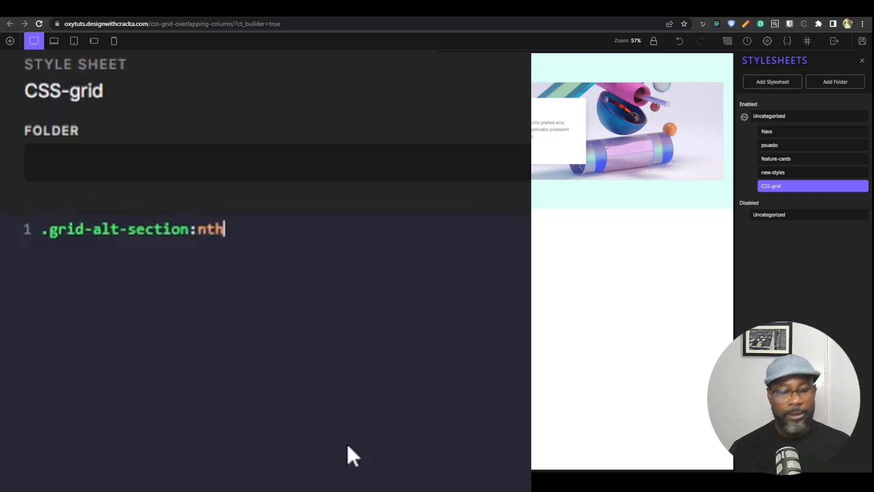
pyautogui.write('-child')
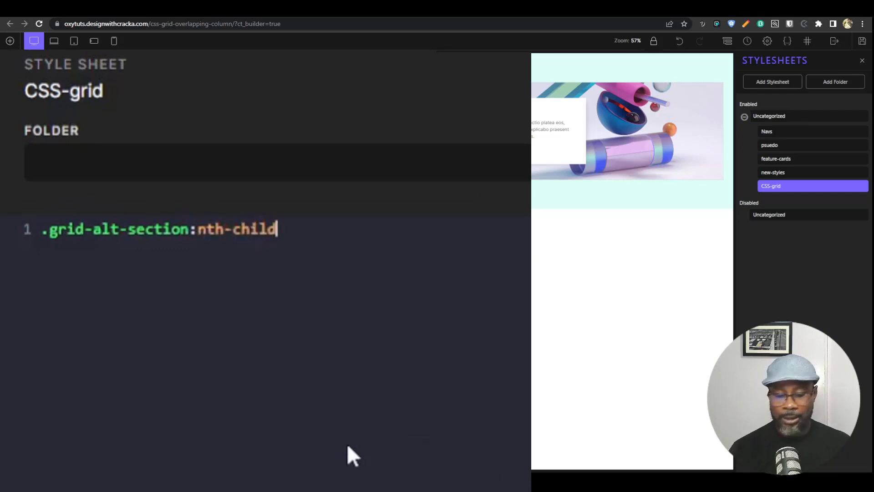
pyautogui.write('(even')
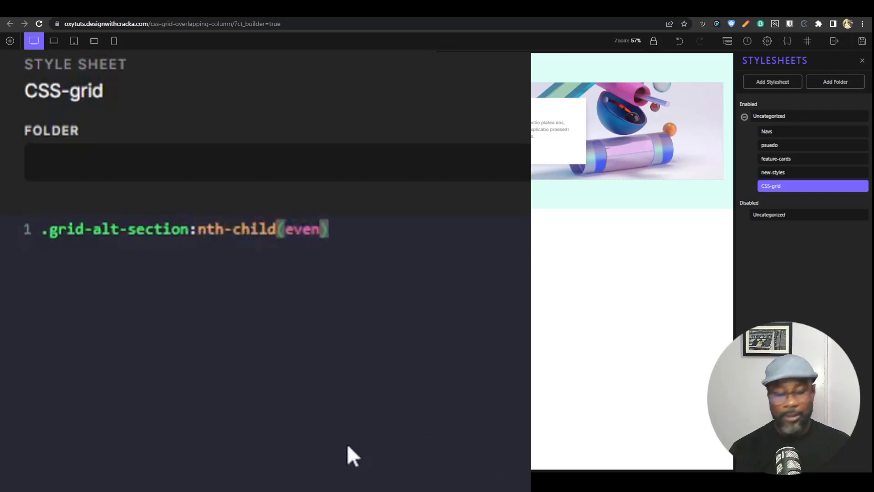
pyautogui.write(')')
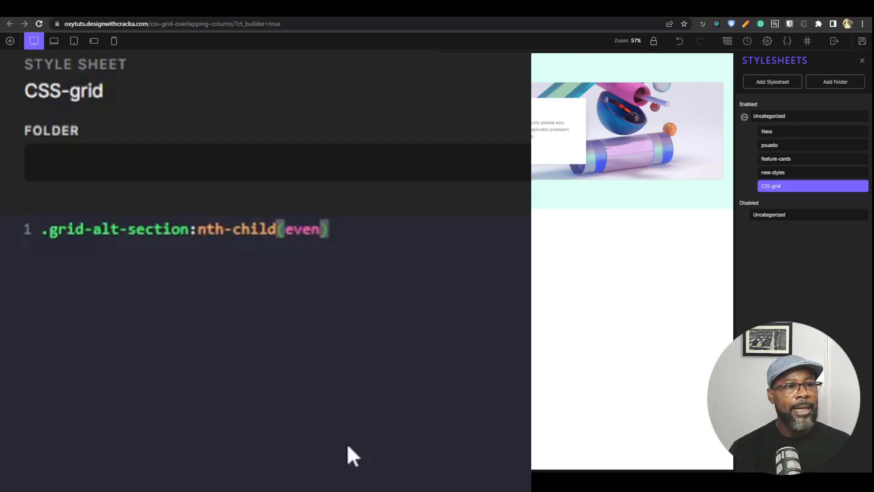
# - Extend the selector with the descendants .grid-container .grid-child-overlap and open an empty rule block for it
pyautogui.write(' .')
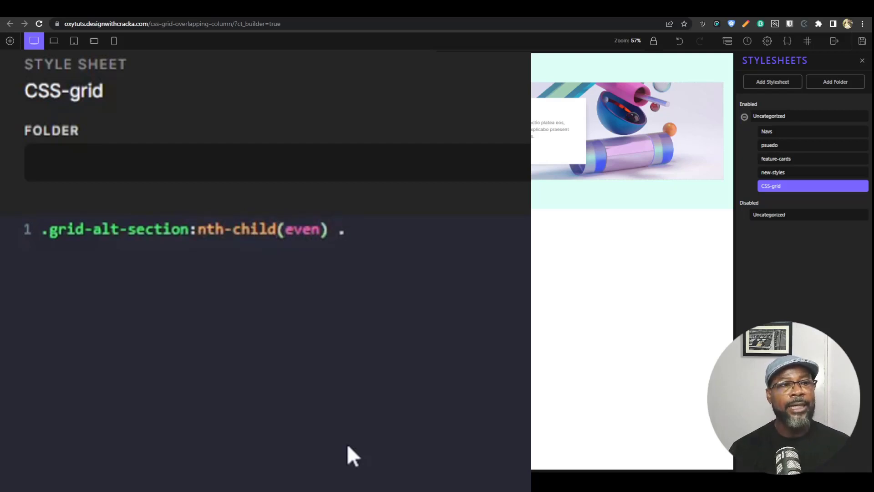
pyautogui.write('grid')
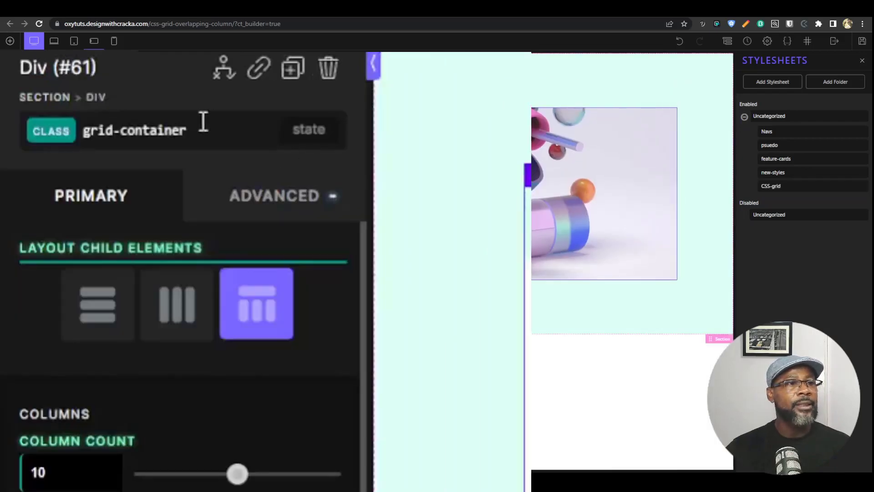
pyautogui.click(774, 186)
pyautogui.write('-container')
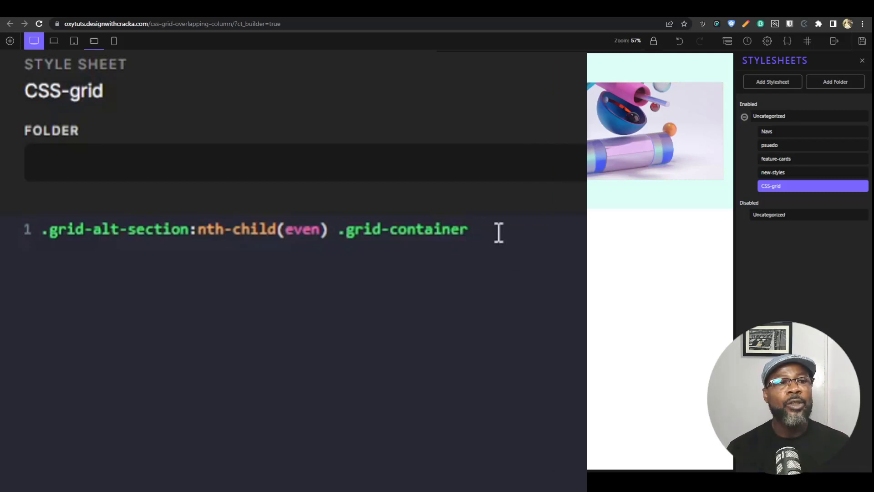
pyautogui.write('.grid-container .grid-child')
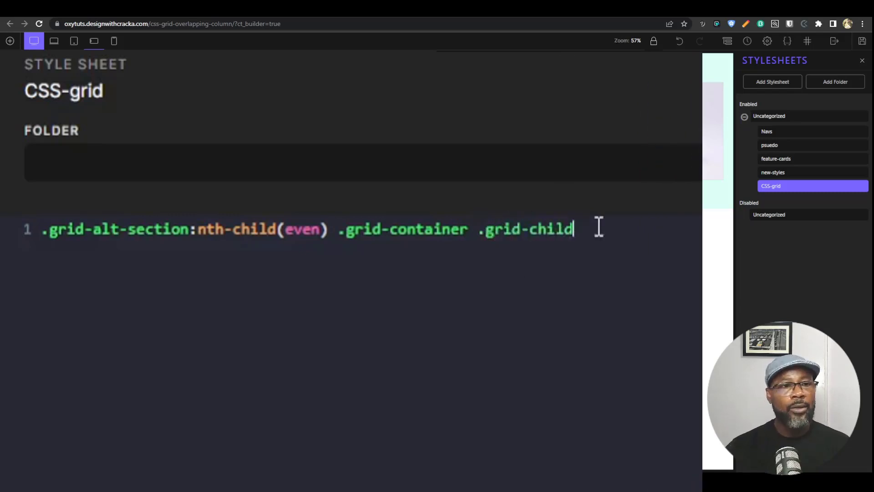
pyautogui.write('-overlap{')
pyautogui.press('Return')
pyautogui.press('Return')
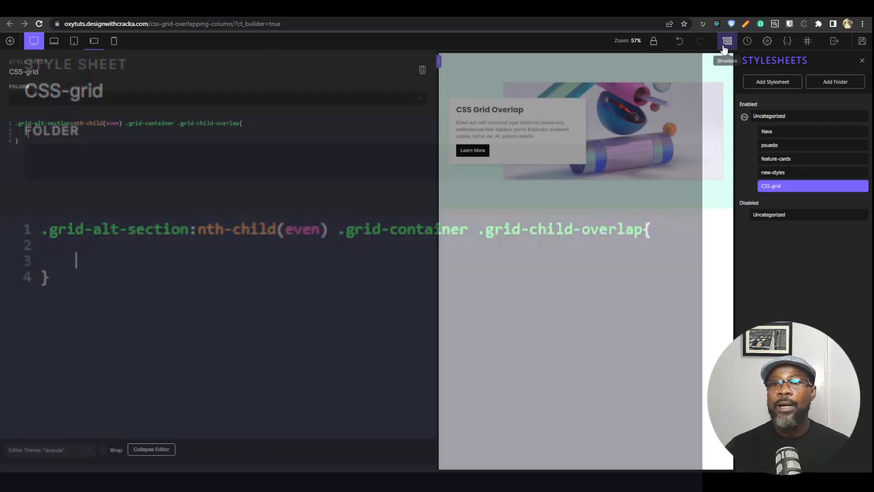
# - Duplicate the grid-alt-section section in the page structure and bring both copies into view
pyautogui.click(728, 41)
pyautogui.click(813, 109)
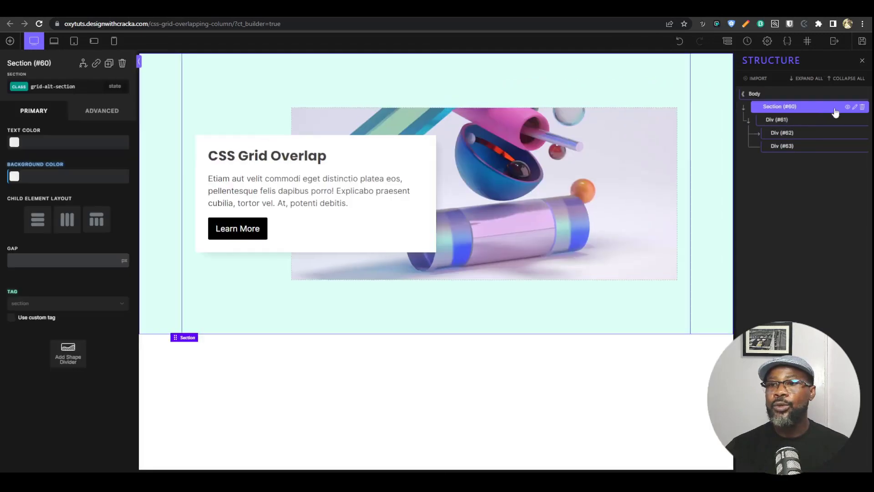
pyautogui.hotkey('ctrl', 'd')
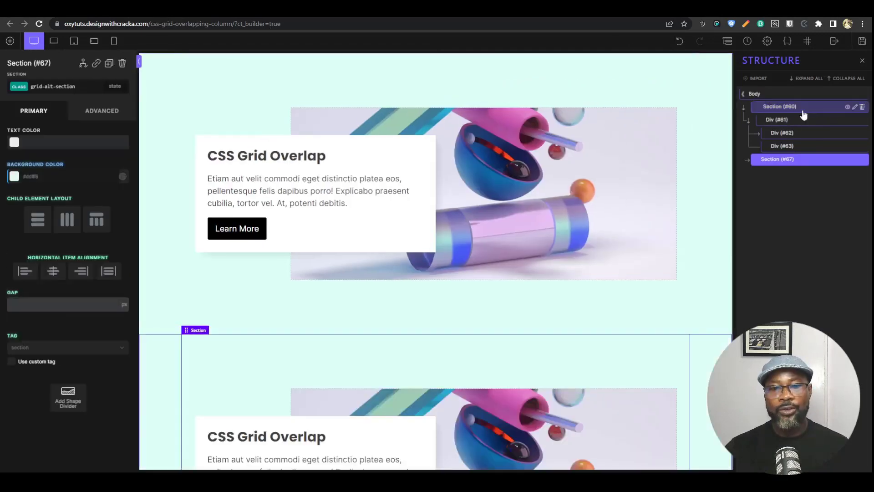
pyautogui.scroll(-3, 530, 250)
pyautogui.scroll(2, 557, 241)
pyautogui.hotkey('ctrl', '-')
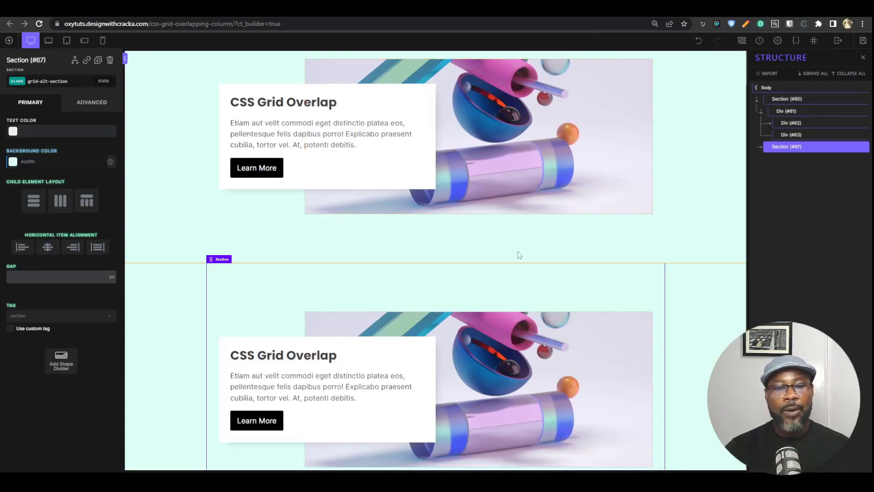
pyautogui.scroll(-1, 602, 244)
pyautogui.scroll(2, 601, 244)
pyautogui.scroll(-1, 600, 244)
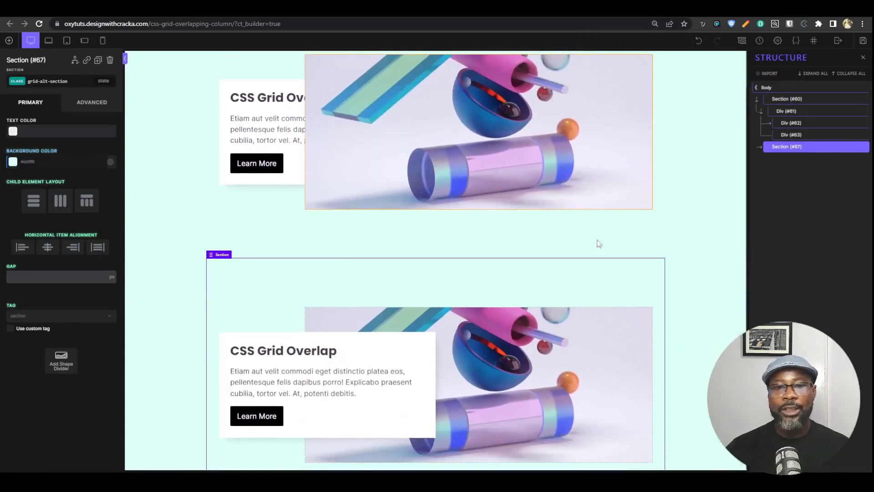
# - Switch to the live page, inspect the card div in the browser developer tools, and copy all declarations of its grid-container :nth-child(1) rule
pyautogui.click(674, 9)
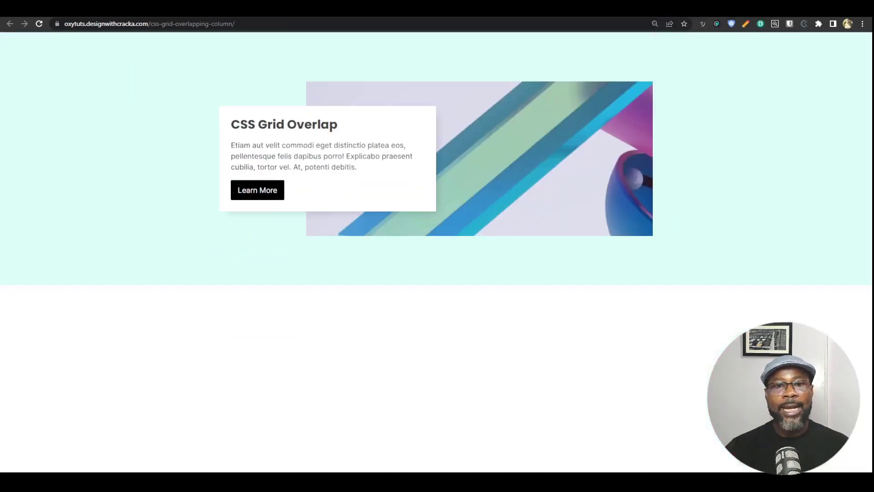
pyautogui.hotkey('ctrl', 'shift', 'i')
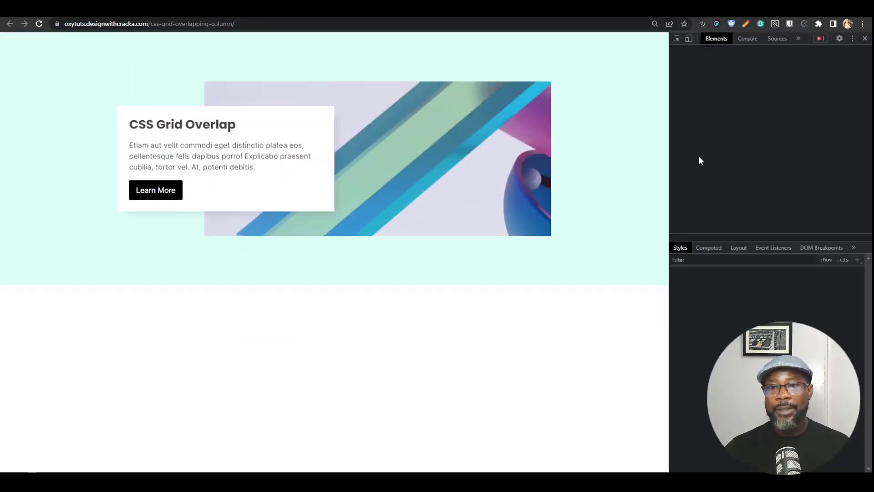
pyautogui.hotkey('ctrl', 'shift', 'c')
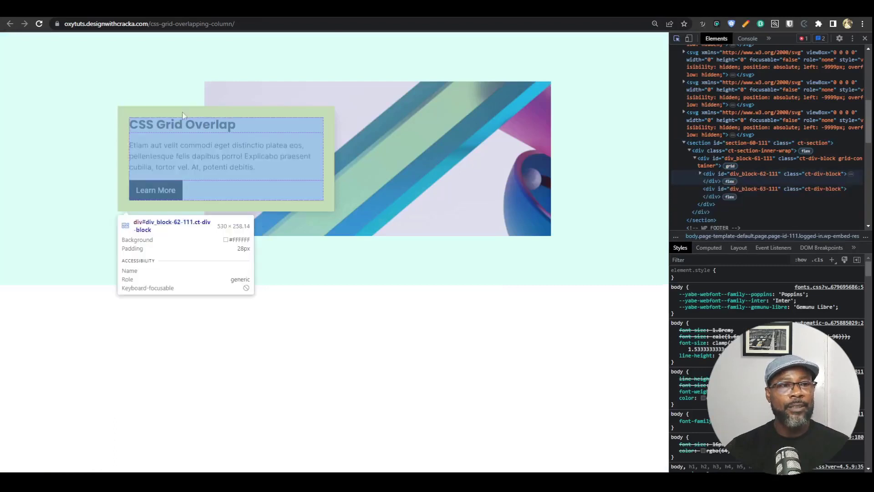
pyautogui.click(182, 150)
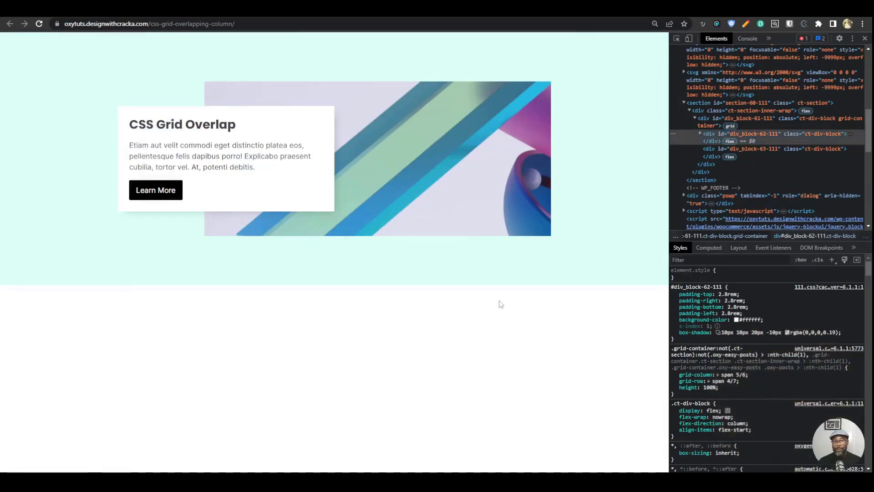
pyautogui.click(755, 133)
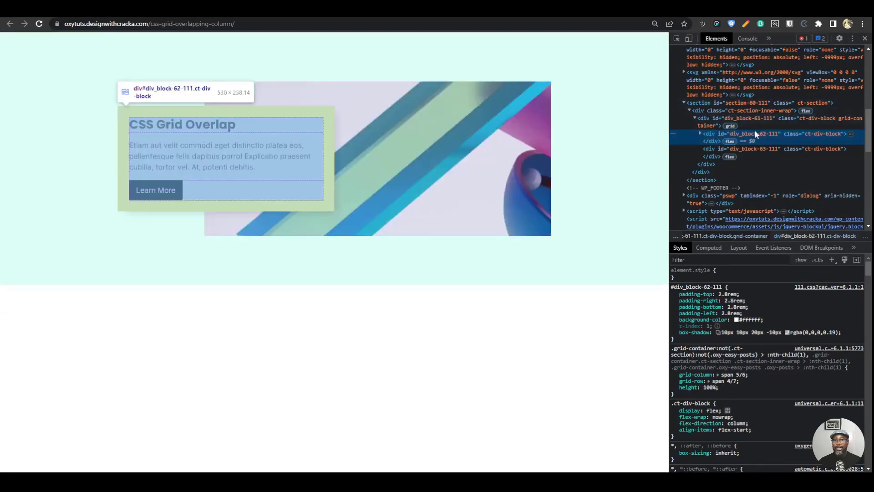
pyautogui.rightClick(708, 349)
pyautogui.click(745, 377)
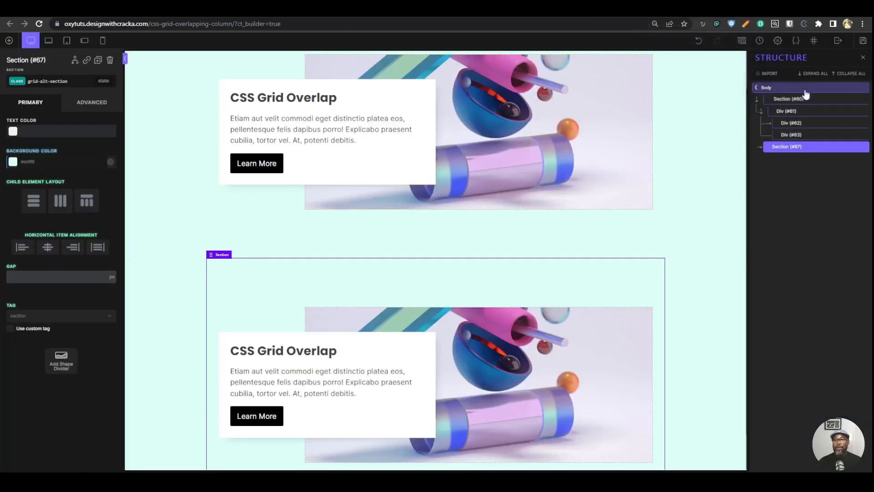
# - Paste the copied declarations into the .grid-child-overlap rule of the CSS-grid stylesheet: grid-column span 5/6, grid-row span 4/7 and height 100%
pyautogui.click(796, 40)
pyautogui.click(801, 170)
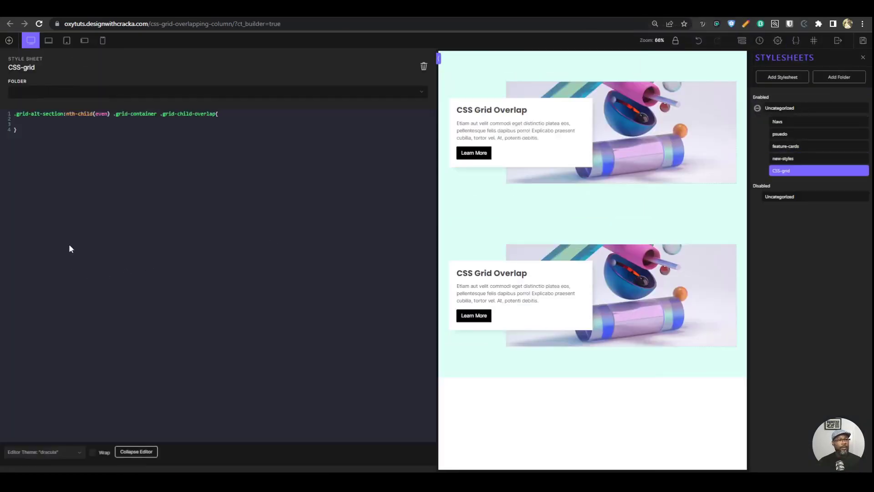
pyautogui.click(216, 113)
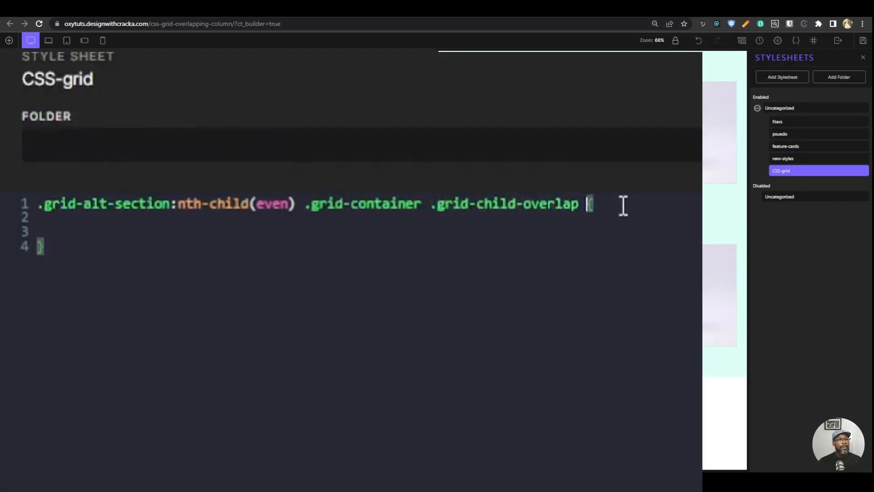
pyautogui.press('Return')
pyautogui.press('Return')
pyautogui.hotkey('ctrl', 'v')
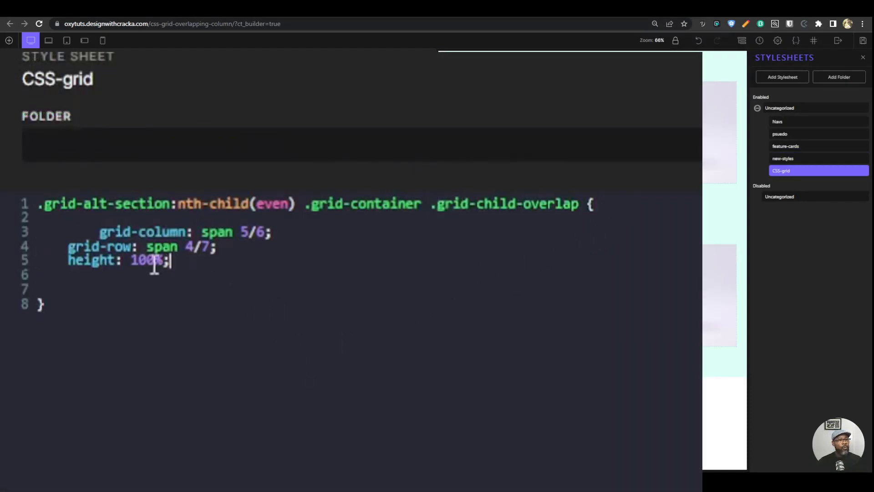
# - Change grid-column to span 5/-1 in the .grid-child-overlap rule and delete its height declaration
pyautogui.click(108, 223)
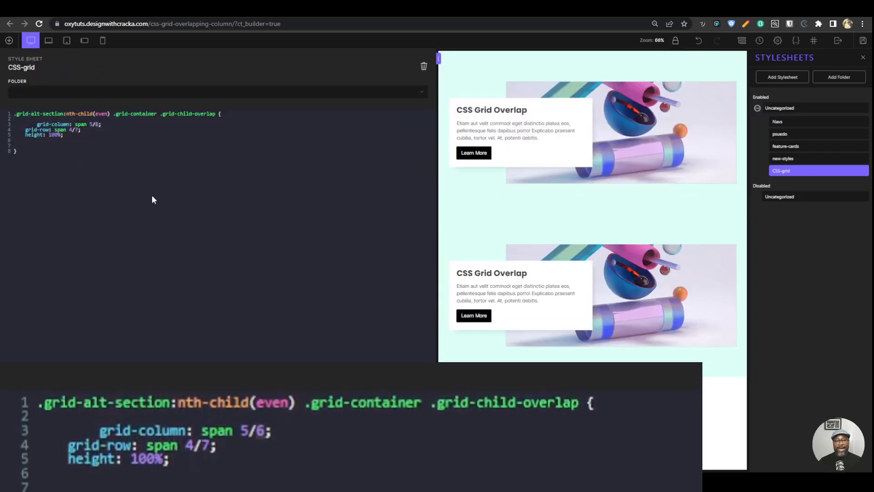
pyautogui.press('BackSpace')
pyautogui.write('-1')
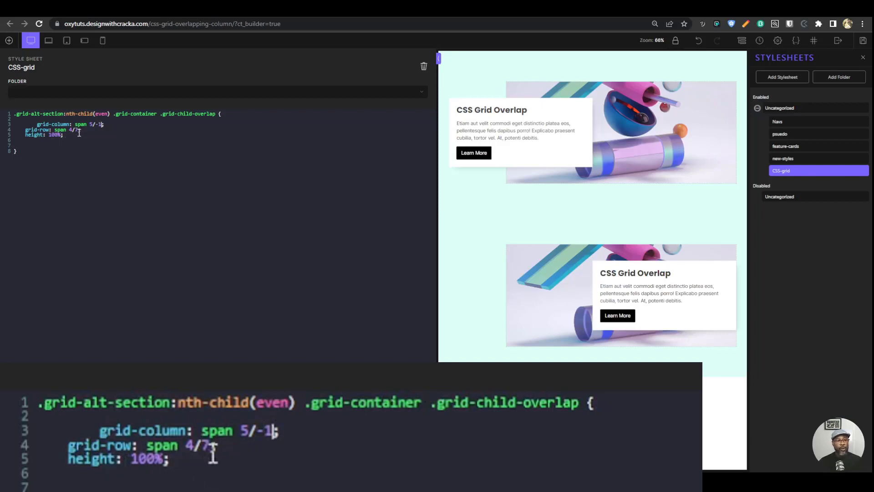
pyautogui.moveTo(68, 136); pyautogui.dragTo(1, 135)
pyautogui.press('BackSpace')
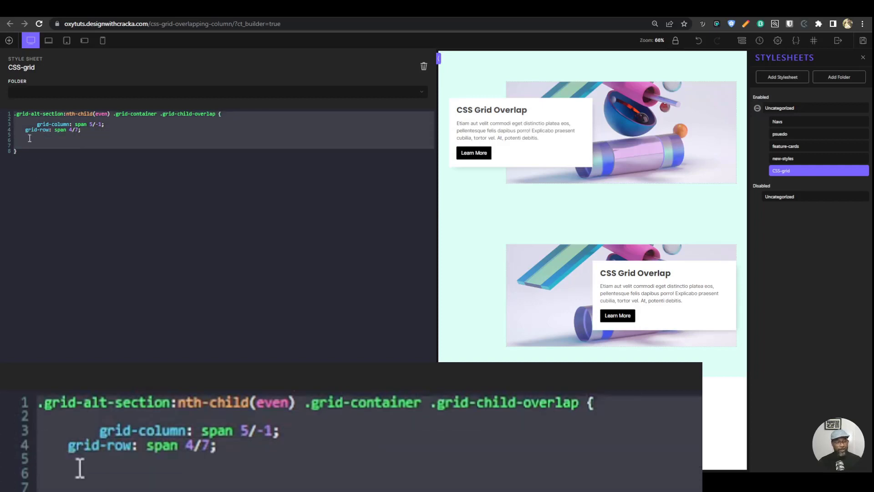
# - Paste a copy of the .grid-child-overlap rule below the original and delete the copy's grid-column and grid-row declarations
pyautogui.click(29, 150)
pyautogui.press('Return')
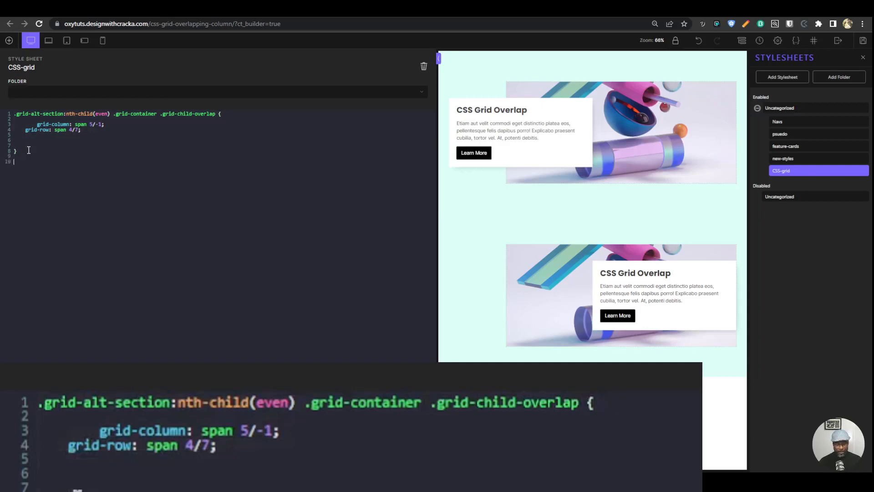
pyautogui.hotkey('ctrl', 'v')
pyautogui.moveTo(10, 178); pyautogui.dragTo(10, 169)
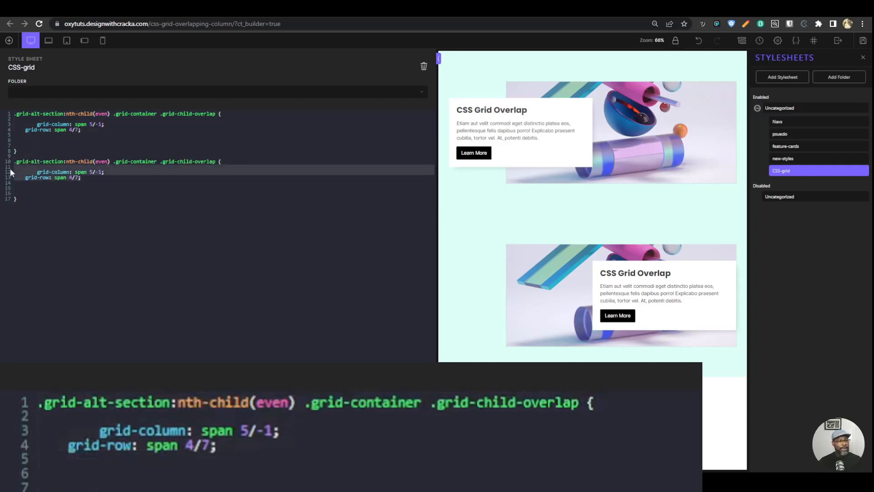
pyautogui.press('BackSpace')
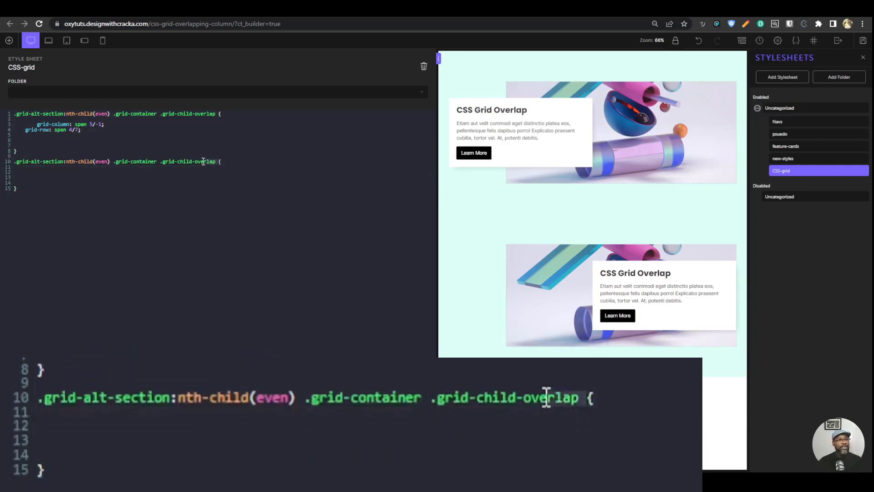
# - Change the last class in the second rule's selector to .grid-child-bg, keeping the opening brace
pyautogui.click(195, 161)
pyautogui.hotkey('shift', 'End')
pyautogui.press('BackSpace')
pyautogui.press('BackSpace')
pyautogui.write('bg')
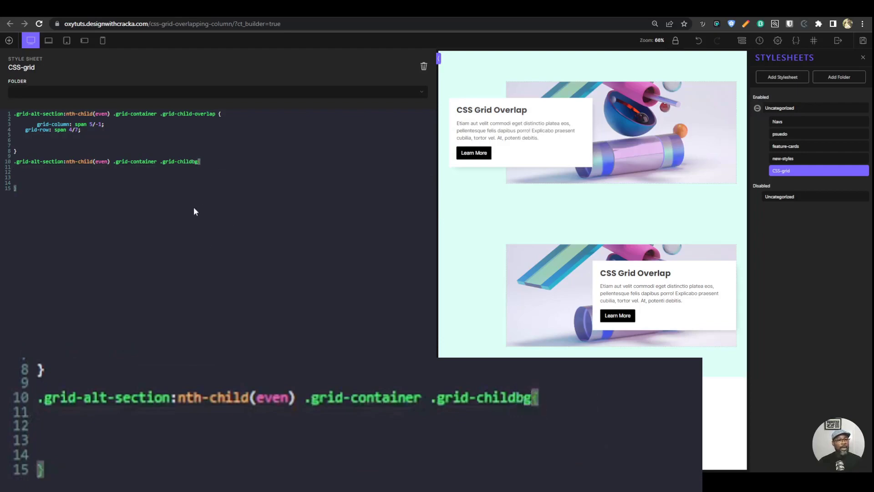
pyautogui.write('{')
pyautogui.press('Left')
pyautogui.press('Left')
pyautogui.press('Left')
pyautogui.write('-')
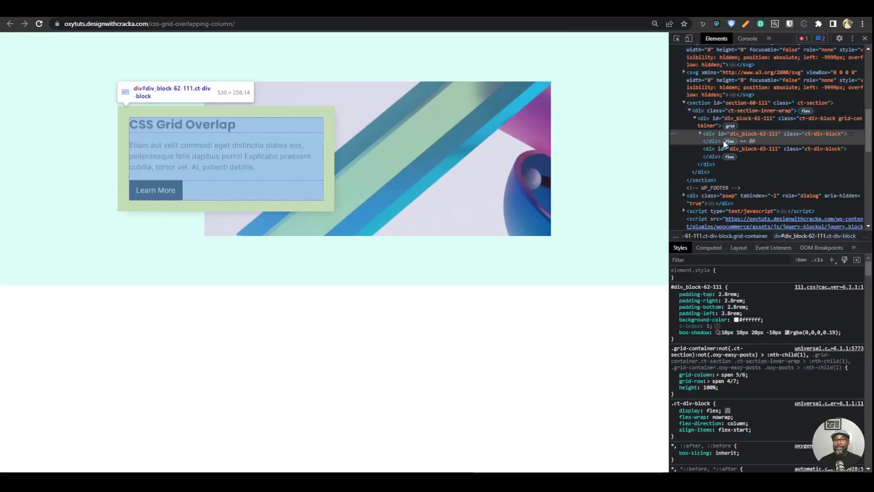
# - Copy the image div's grid declarations from the live page's developer tools into the .grid-child-bg rule: grid-column span 8/-1, grid-row span 10/10, height 100%
pyautogui.click(730, 147)
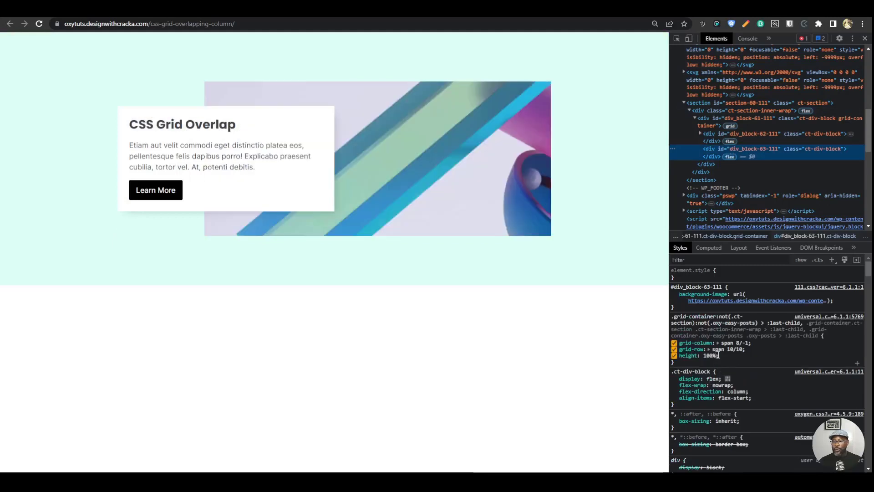
pyautogui.rightClick(700, 319)
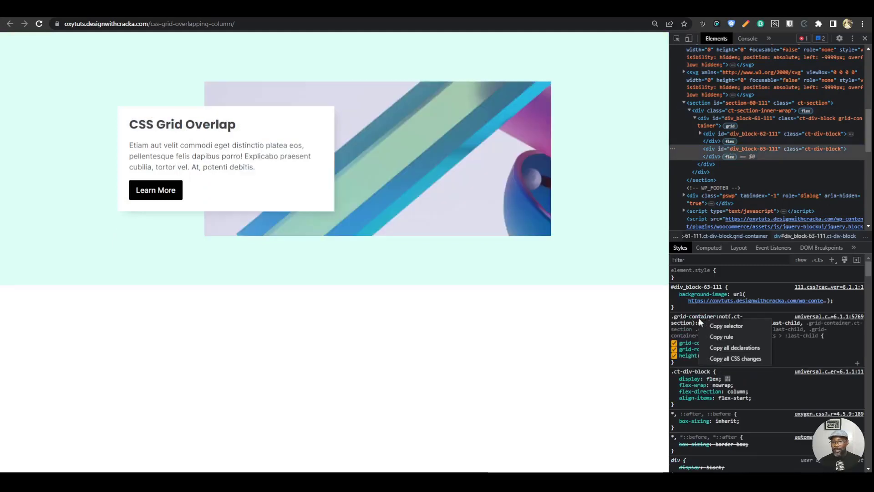
pyautogui.click(722, 349)
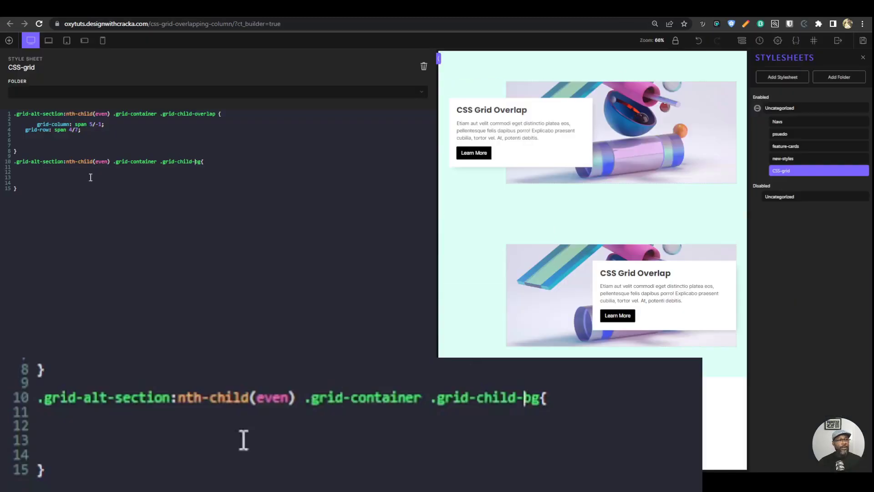
pyautogui.hotkey('ctrl', 'v')
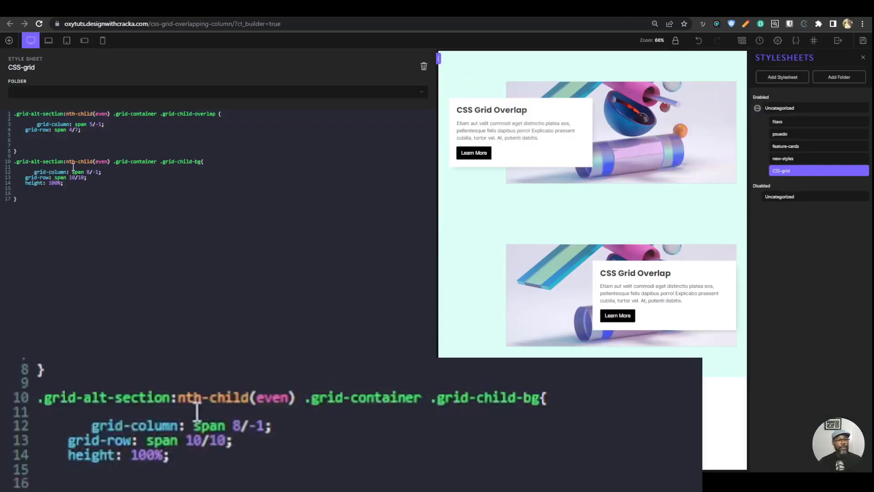
# - Delete the height declaration from the .grid-child-bg rule and set its grid-column to span 8/9
pyautogui.moveTo(20, 186); pyautogui.dragTo(75, 183)
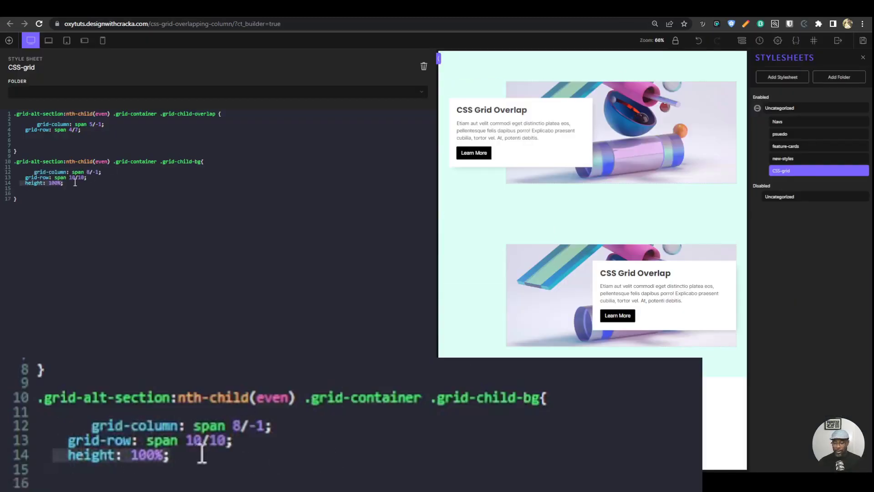
pyautogui.press('BackSpace')
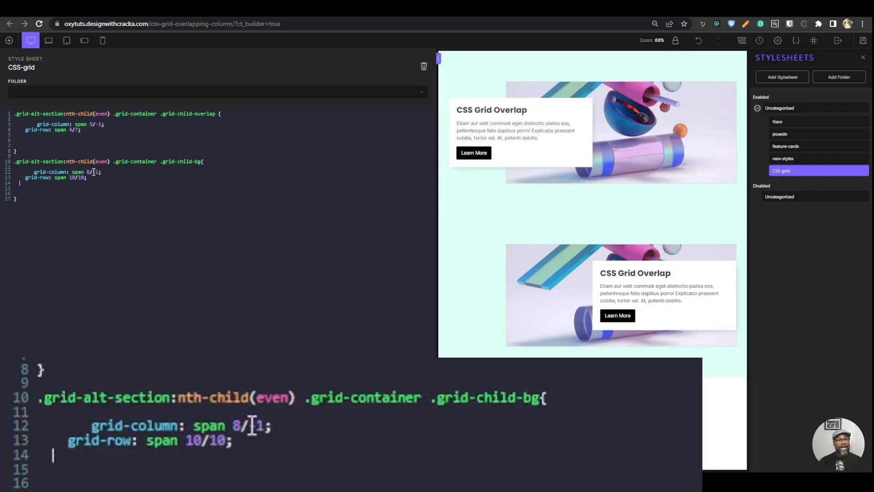
pyautogui.moveTo(94, 172); pyautogui.dragTo(102, 171)
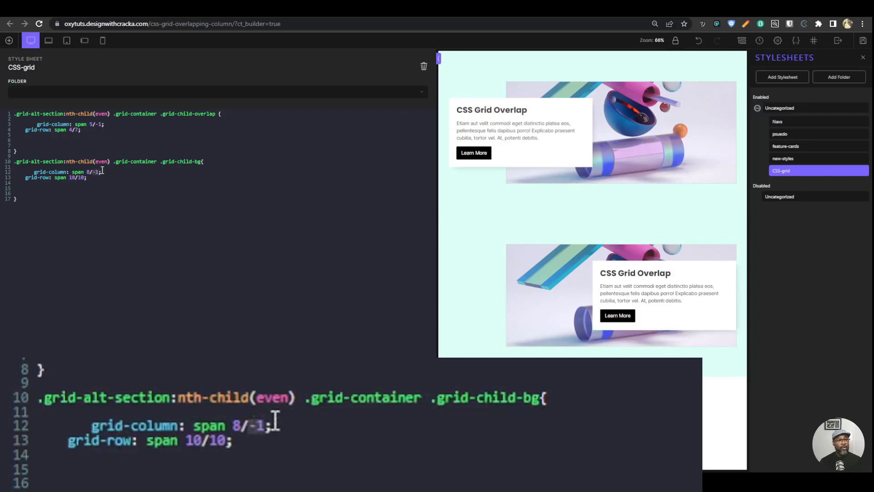
pyautogui.write('8')
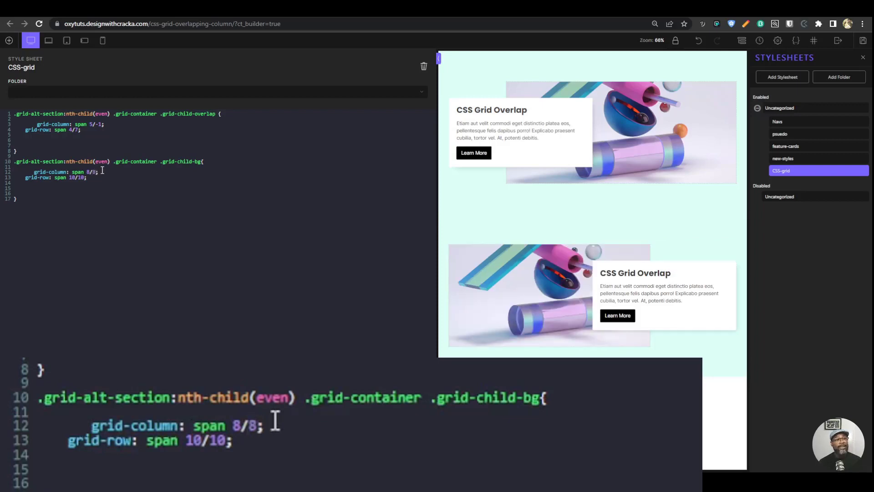
pyautogui.press('BackSpace')
pyautogui.write('9')
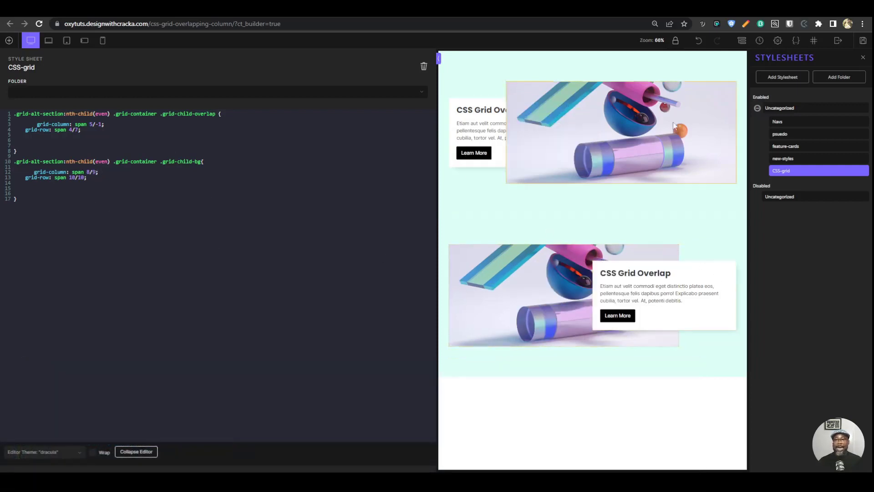
# - Duplicate the second grid-alt-section twice so the page holds four sections
pyautogui.click(742, 40)
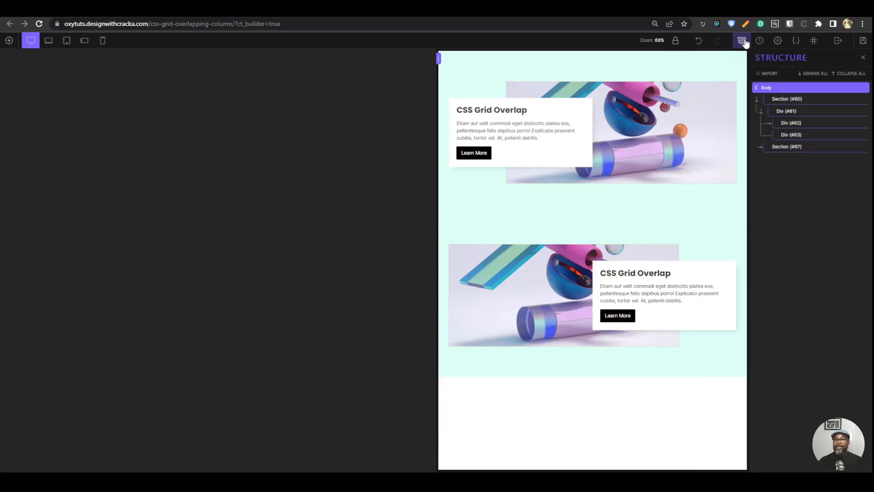
pyautogui.click(758, 100)
pyautogui.click(807, 115)
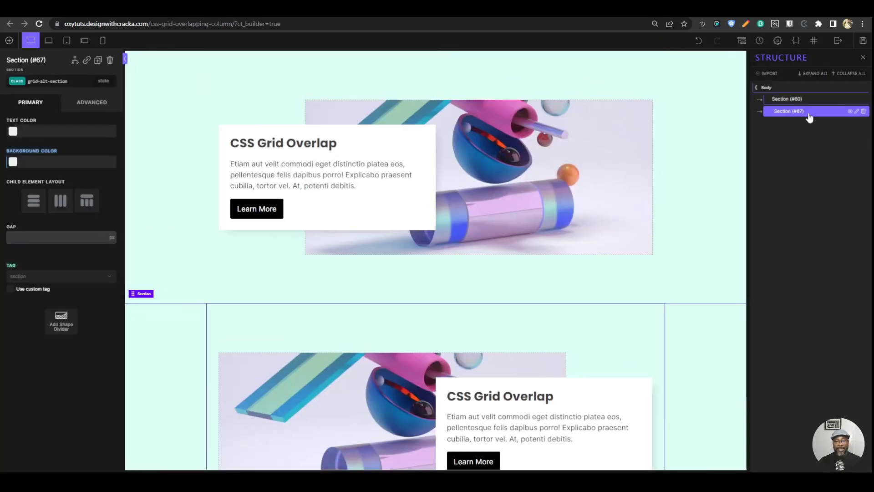
pyautogui.scroll(-2, 687, 211)
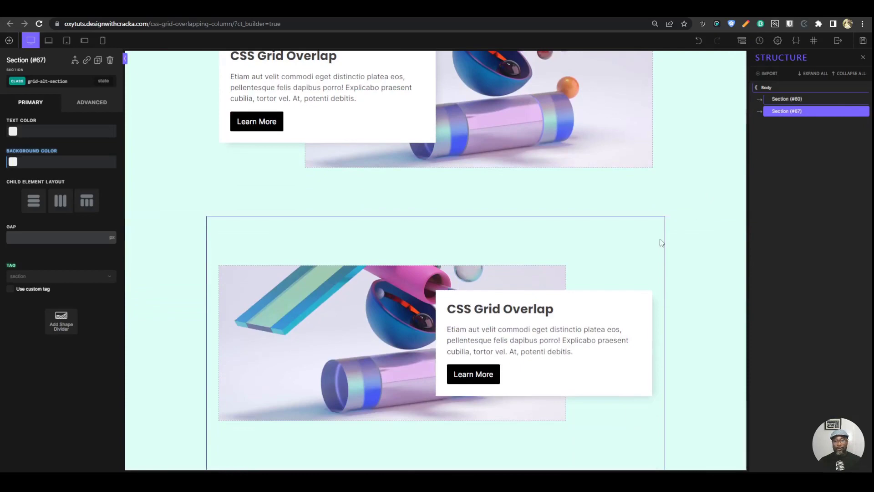
pyautogui.hotkey('ctrl', 'd')
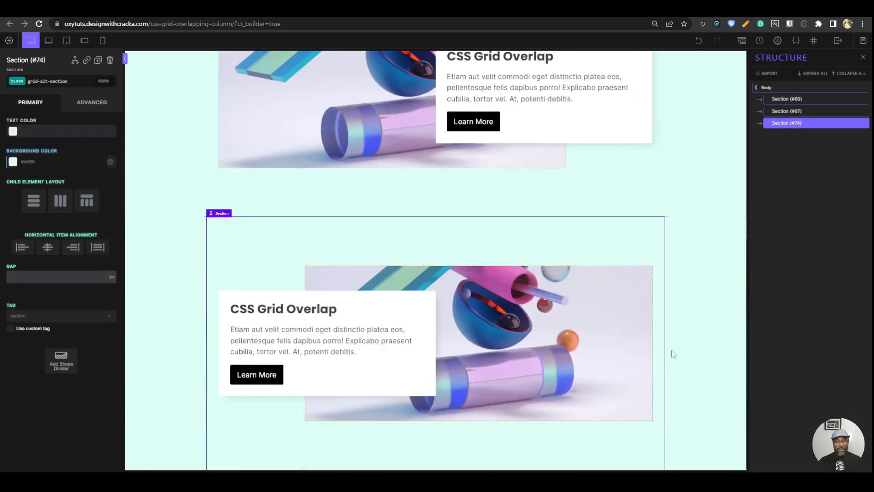
pyautogui.hotkey('ctrl', 'd')
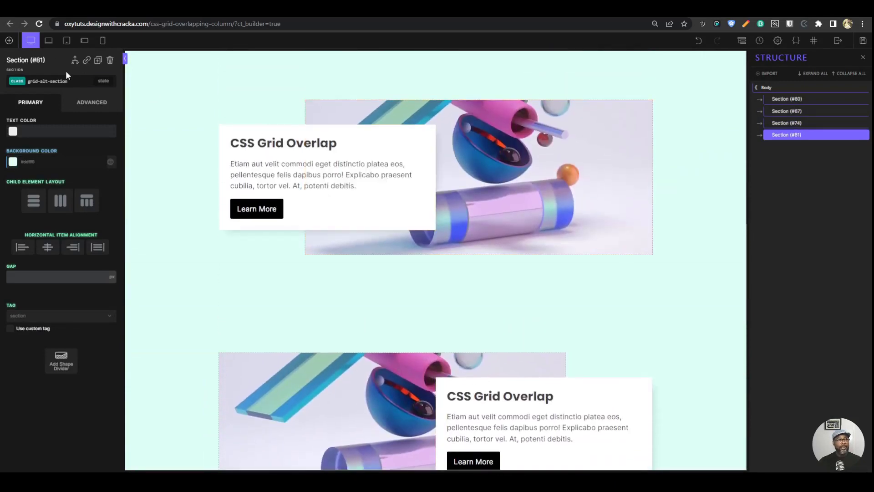
# - Preview the sections at the smaller breakpoints down to phone landscape and examine how the even sections stack
pyautogui.click(48, 41)
pyautogui.click(66, 42)
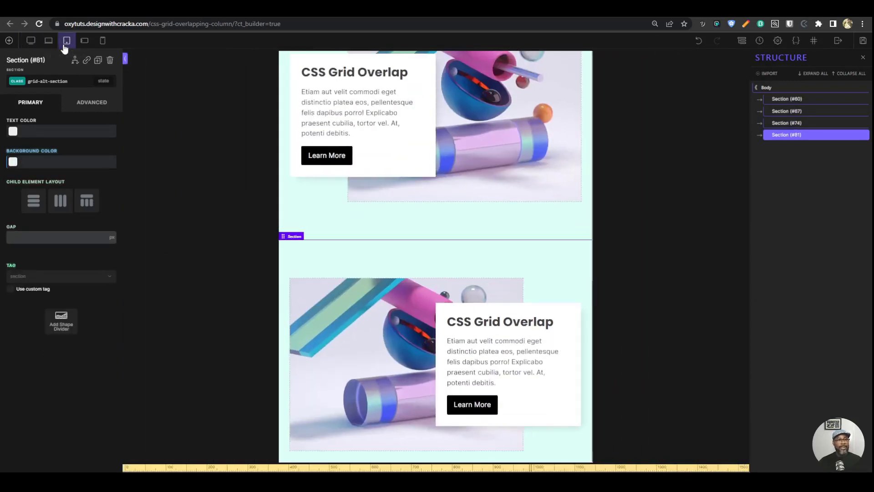
pyautogui.click(79, 42)
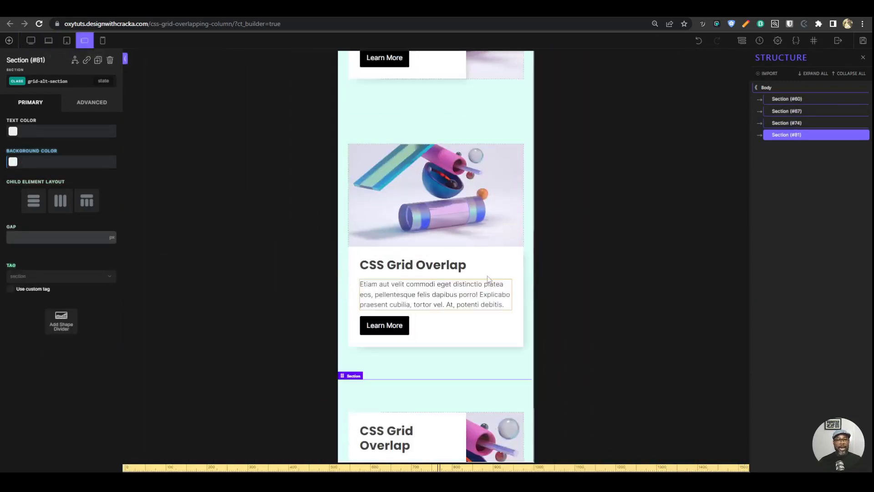
pyautogui.scroll(-5, 455, 250)
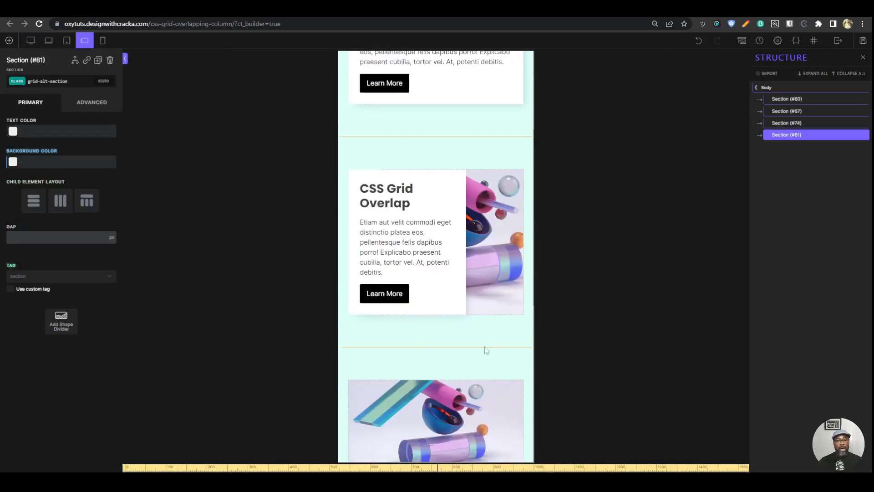
pyautogui.scroll(-2, 532, 359)
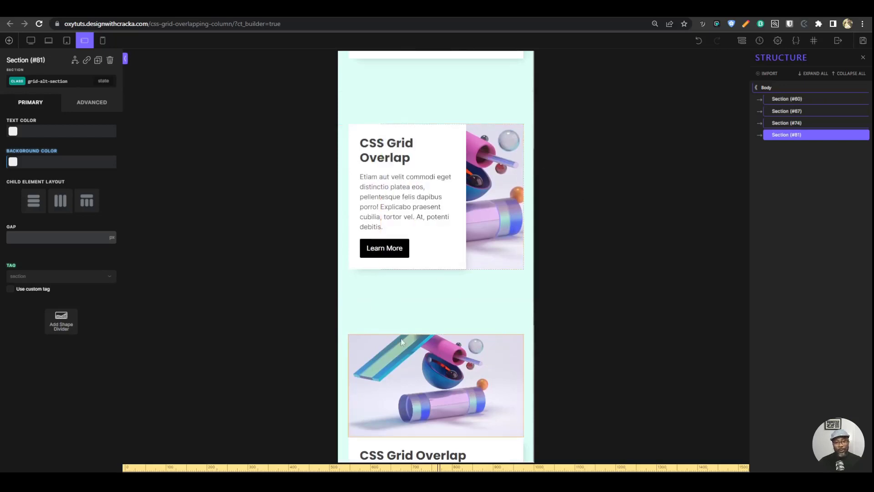
pyautogui.scroll(1, 482, 261)
pyautogui.scroll(4, 520, 251)
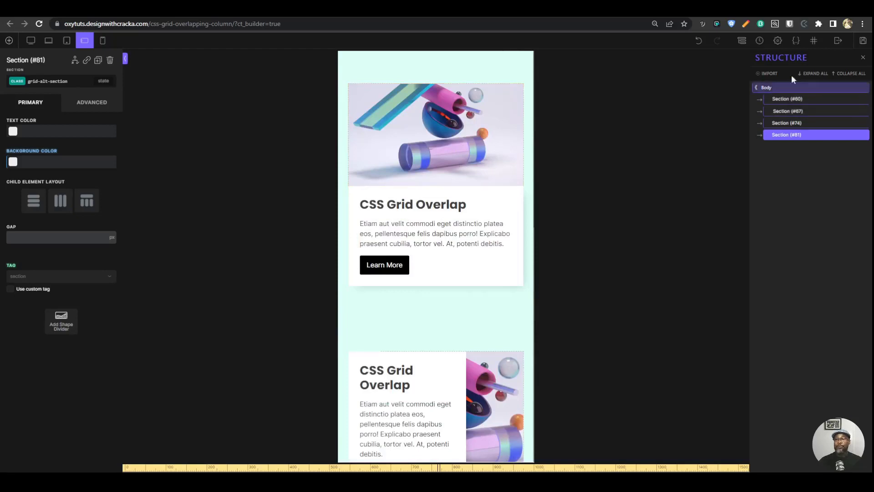
# - Reopen the CSS-grid stylesheet and insert blank lines above its first rule
pyautogui.click(796, 40)
pyautogui.click(801, 170)
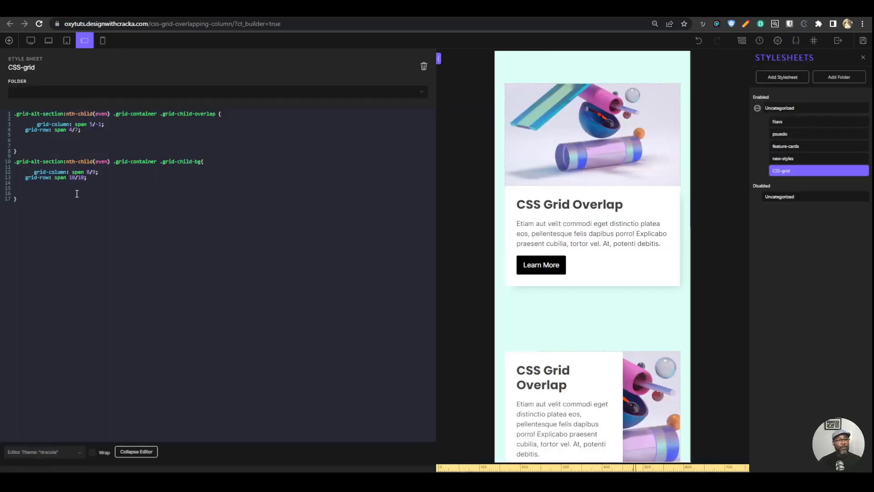
pyautogui.click(35, 112)
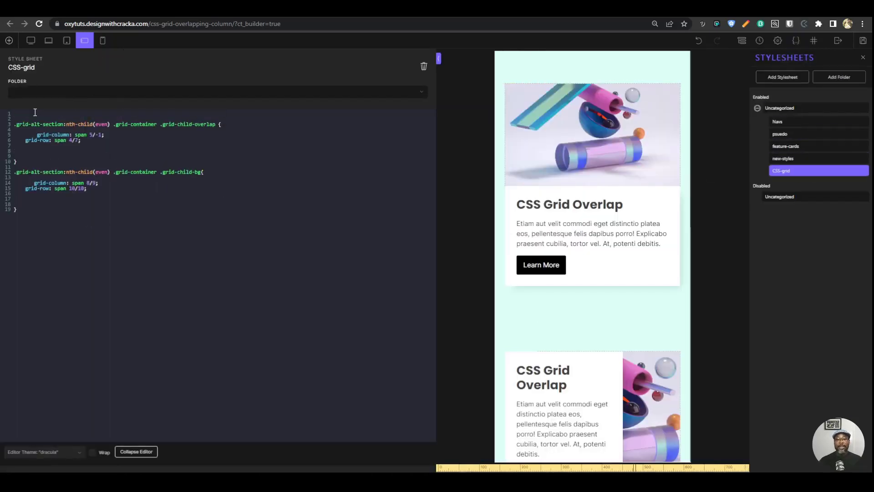
pyautogui.scroll(-2, 474, 171)
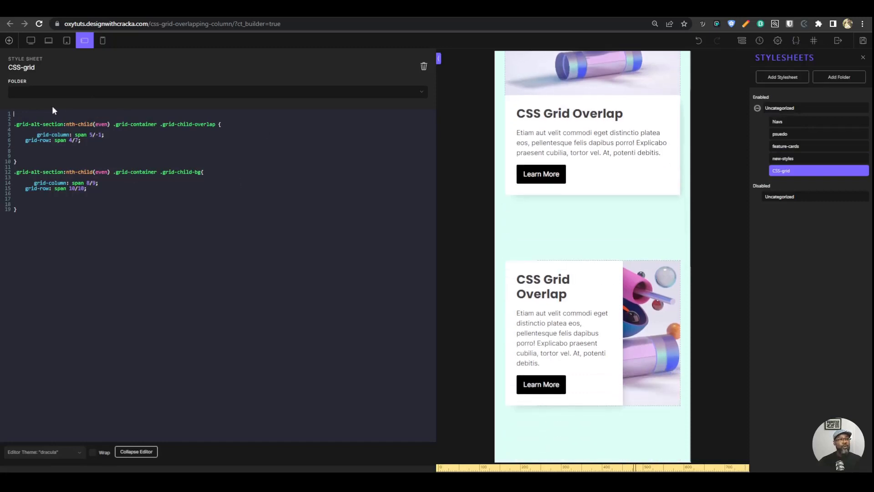
pyautogui.write('@')
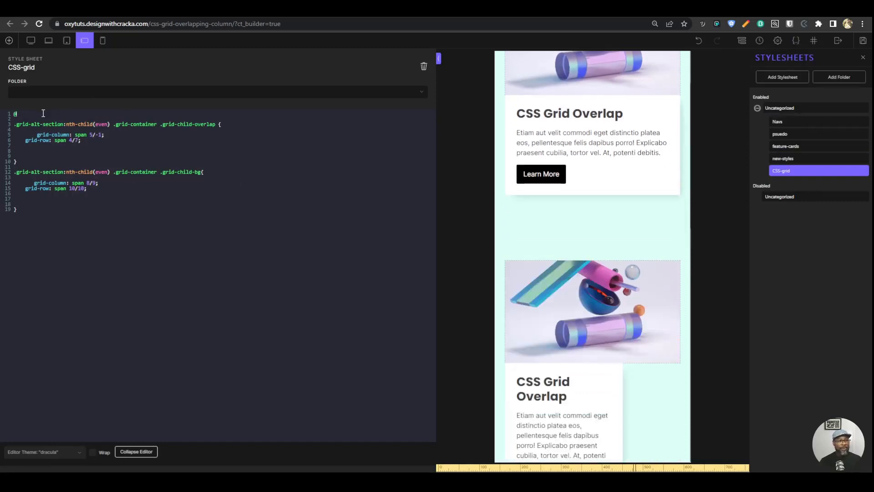
pyautogui.write('media')
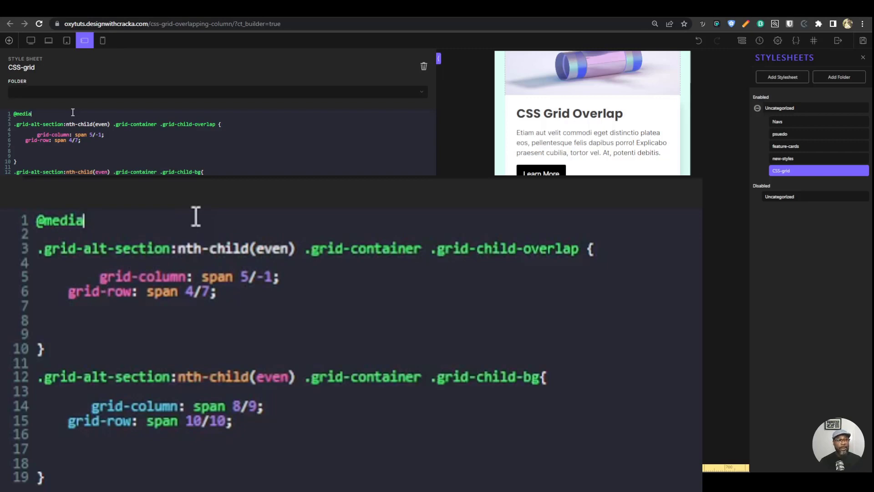
pyautogui.write('(min')
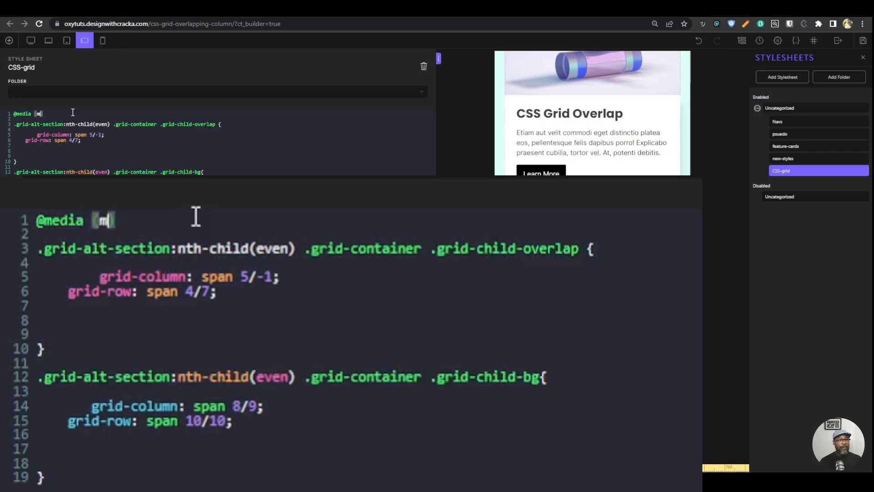
pyautogui.write('-width')
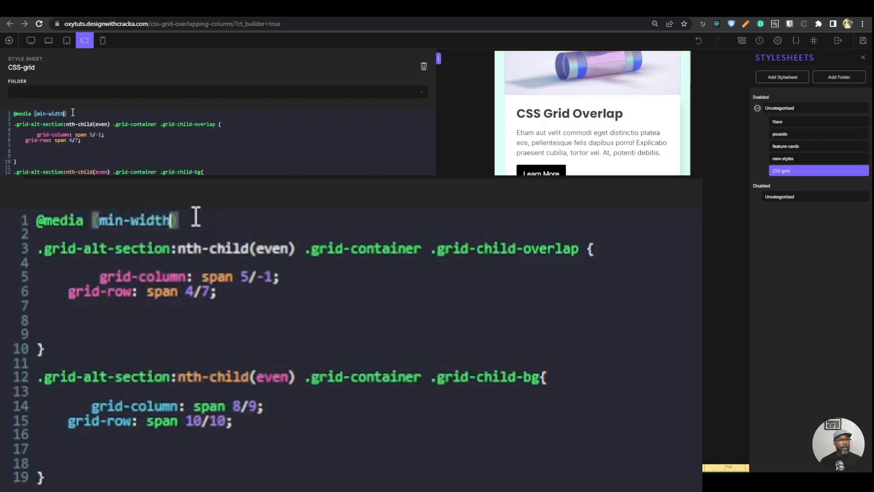
pyautogui.write(':')
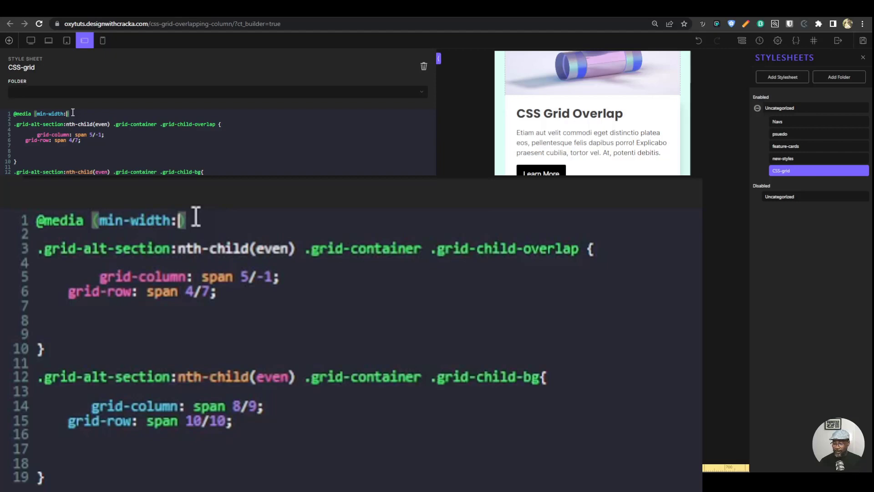
pyautogui.write('768')
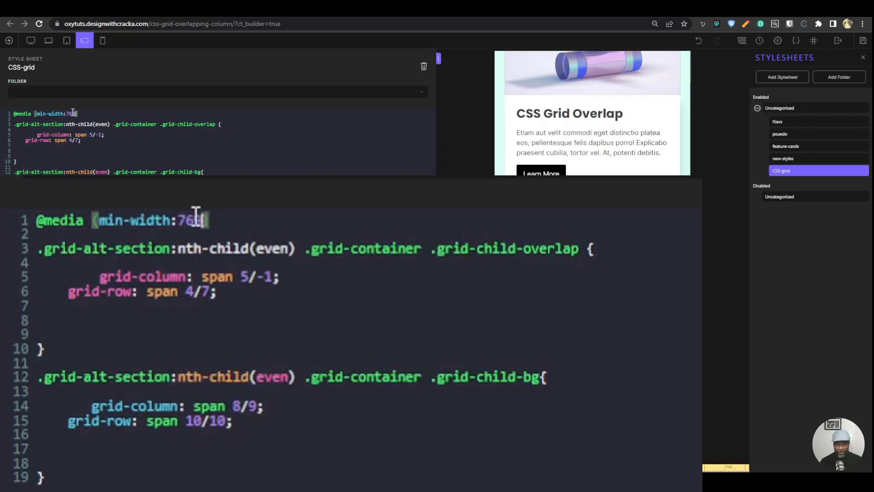
pyautogui.write('px')
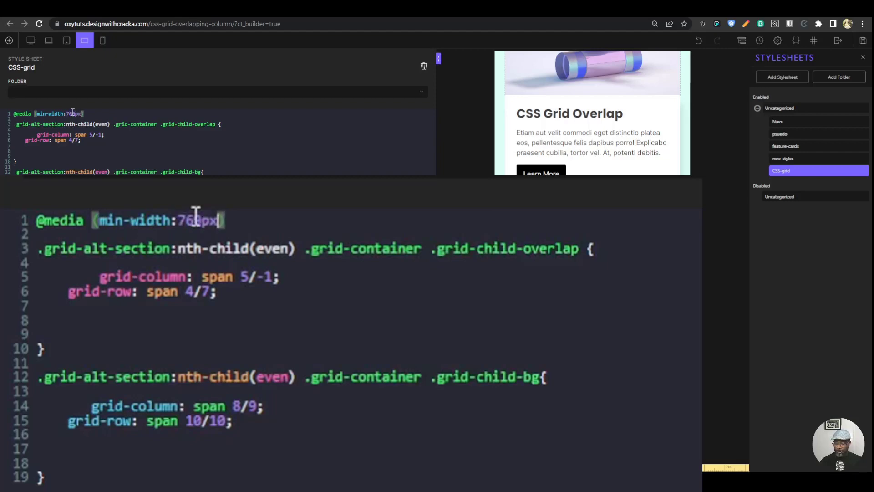
pyautogui.write('){')
pyautogui.press('Return')
pyautogui.press('Return')
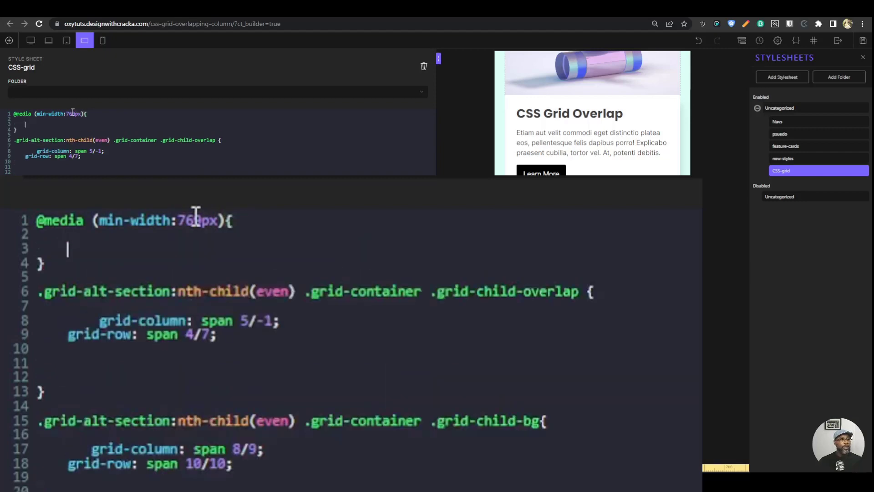
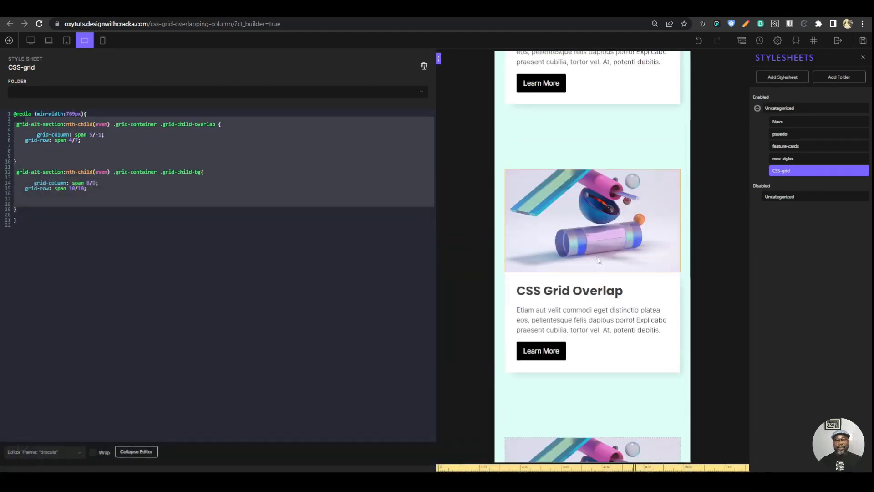
# - Examine the stacking of all sections at the phone landscape and phone portrait breakpoints
pyautogui.scroll(-10, 596, 269)
pyautogui.click(103, 40)
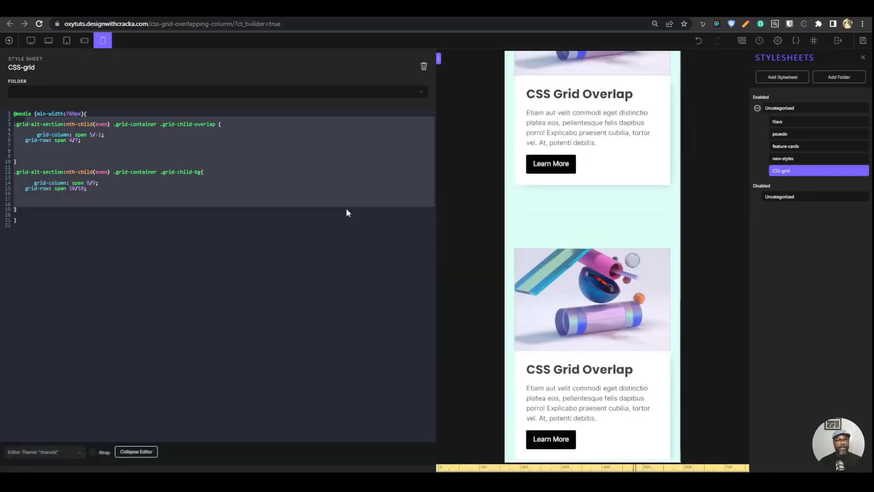
pyautogui.scroll(-4, 669, 269)
pyautogui.scroll(-2, 637, 251)
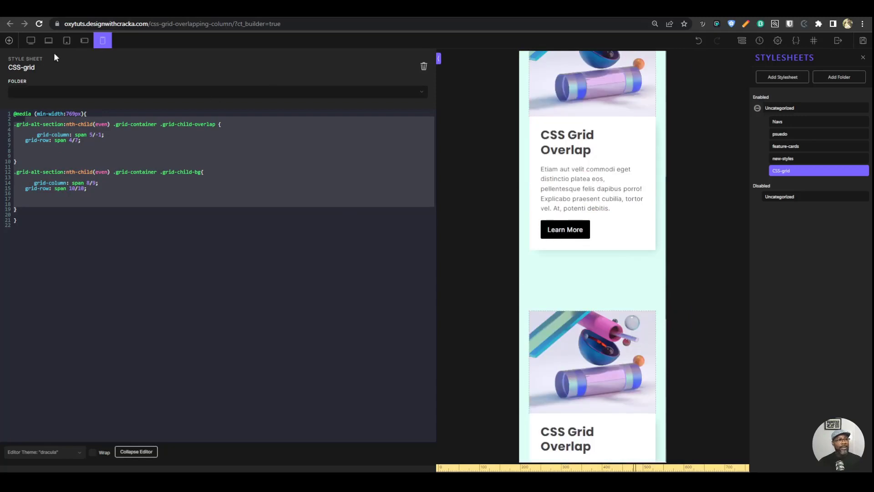
# - Collapse the code editor and review the alternating layout at every breakpoint from desktop to phone portrait, ending on desktop
pyautogui.click(31, 40)
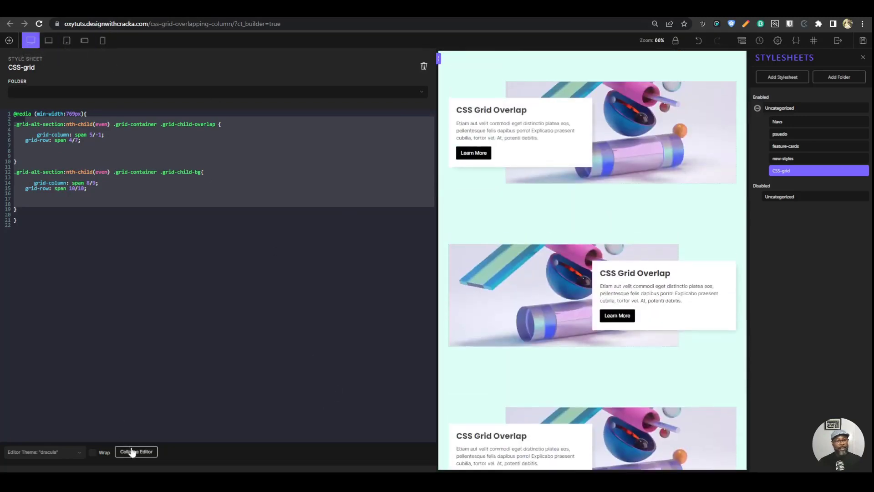
pyautogui.click(132, 452)
pyautogui.click(49, 41)
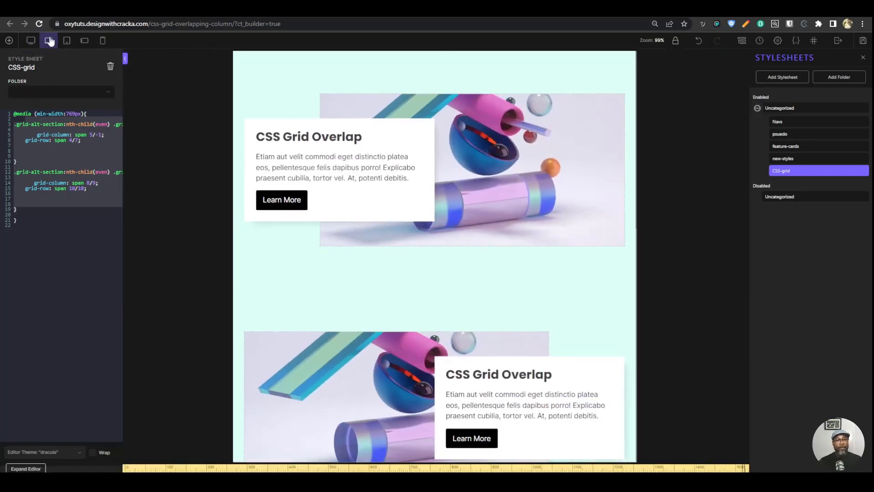
pyautogui.scroll(-8, 442, 241)
pyautogui.click(67, 40)
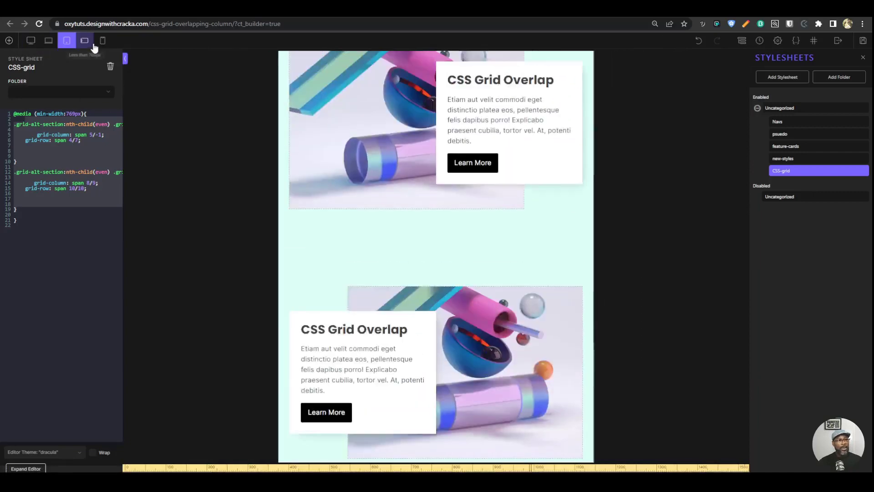
pyautogui.click(92, 43)
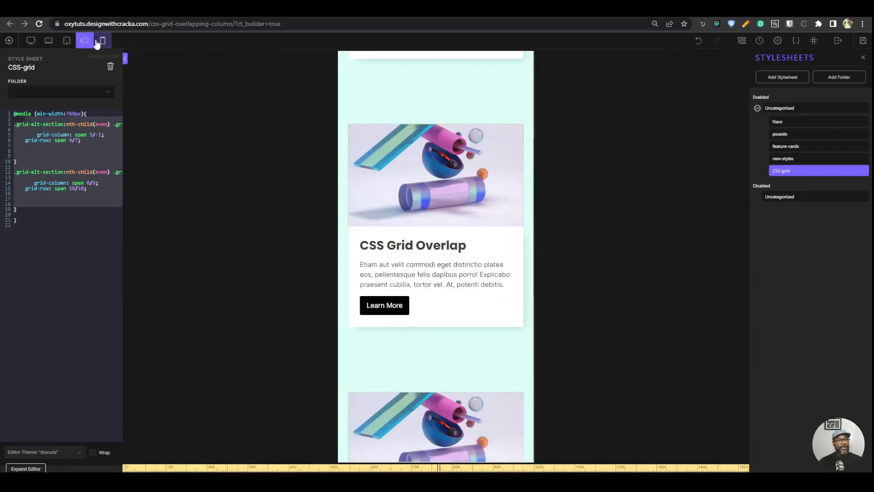
pyautogui.click(101, 41)
pyautogui.click(30, 41)
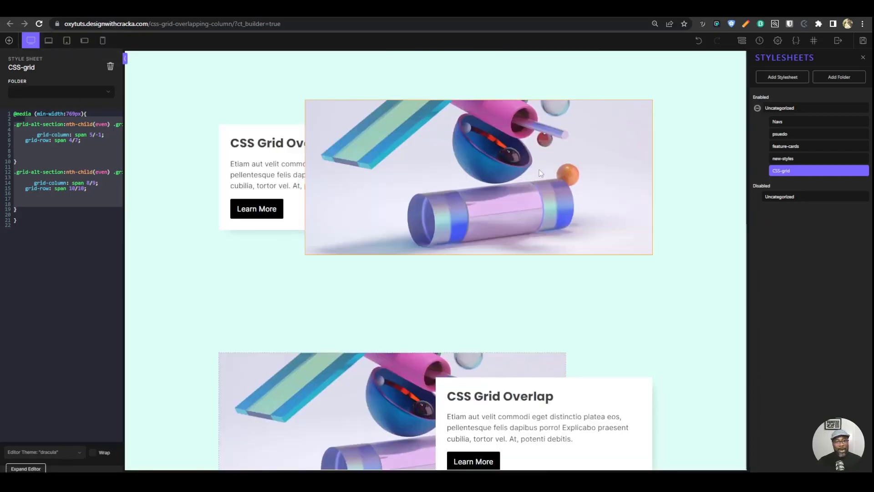